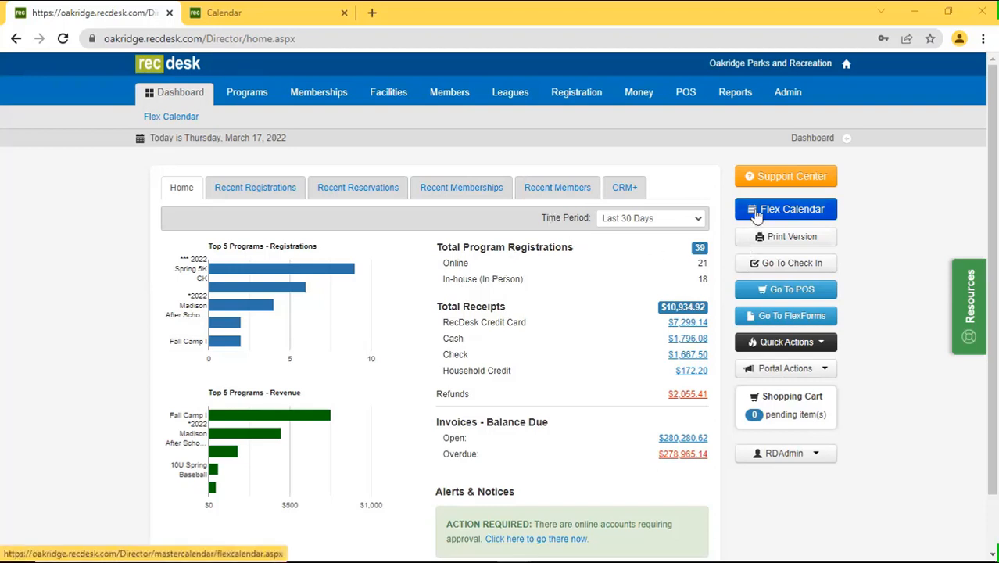
# Start a blank new user from Admin and review the Role list, leaving Director selected.
pyautogui.click(786, 102)
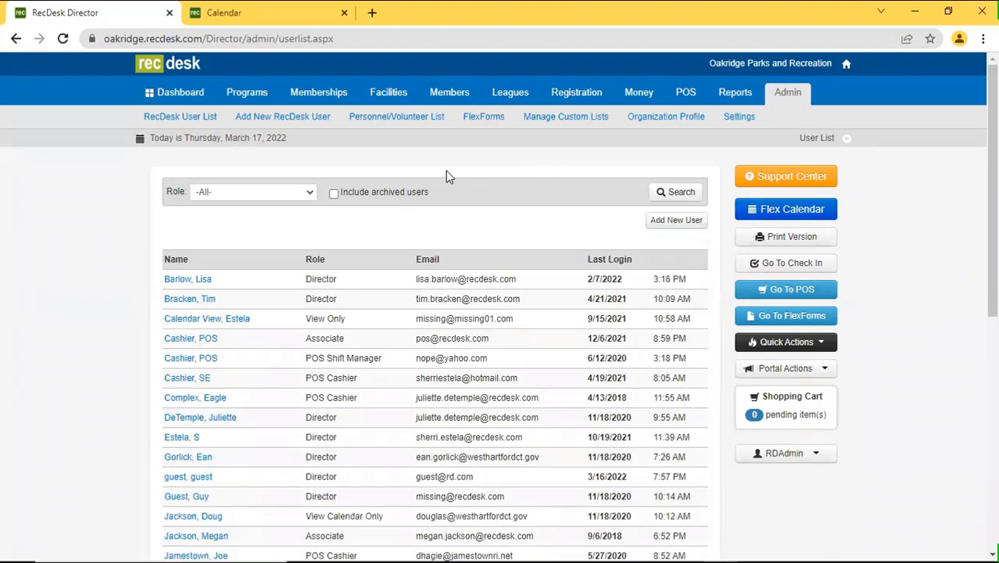
pyautogui.click(652, 227)
pyautogui.scroll(-1, 454, 312)
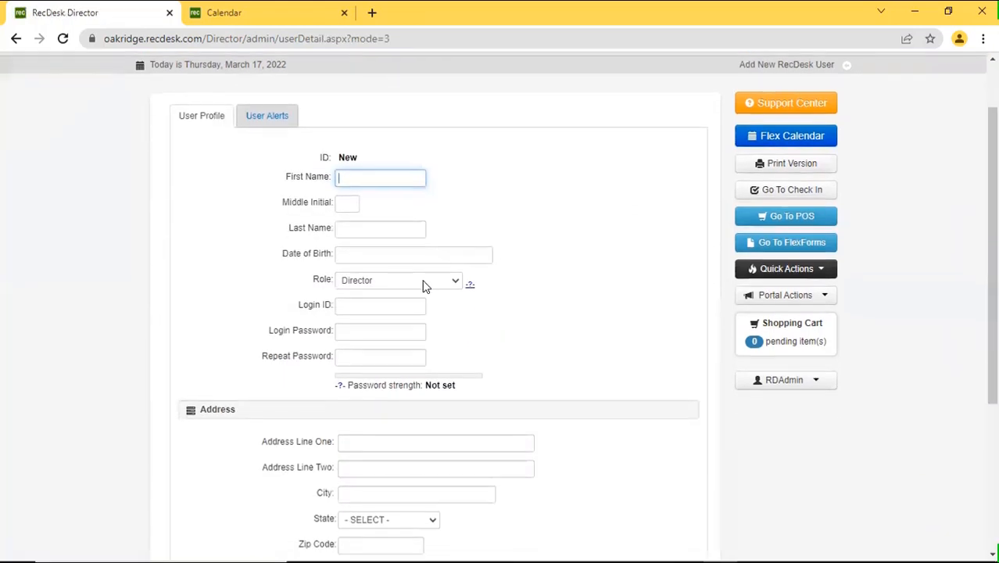
pyautogui.click(425, 283)
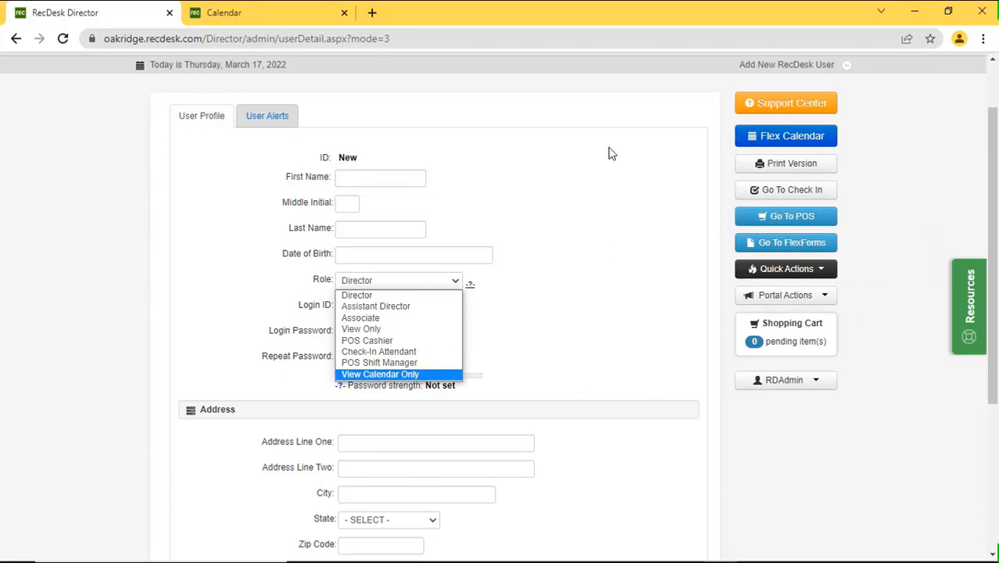
pyautogui.click(584, 111)
pyautogui.click(450, 283)
pyautogui.click(546, 352)
pyautogui.scroll(1, 548, 360)
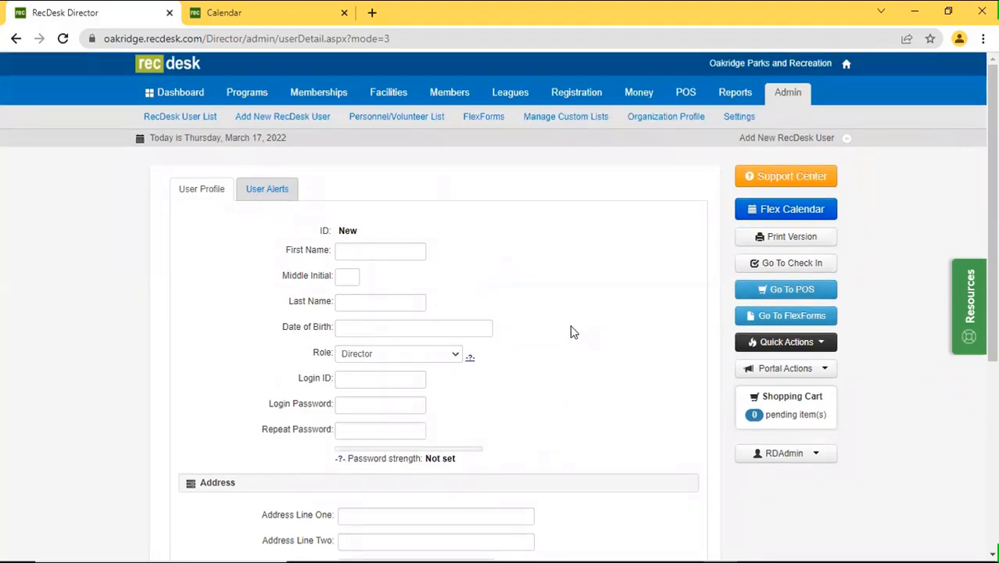
# Look over Facility Types in Custom Lists, then open the Aquatics program type for editing.
pyautogui.click(581, 121)
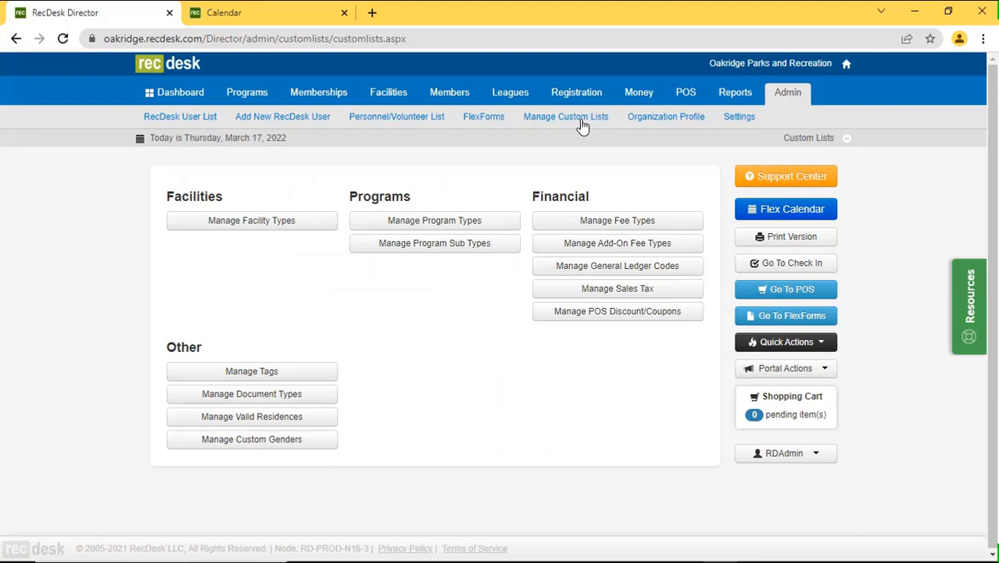
pyautogui.click(279, 232)
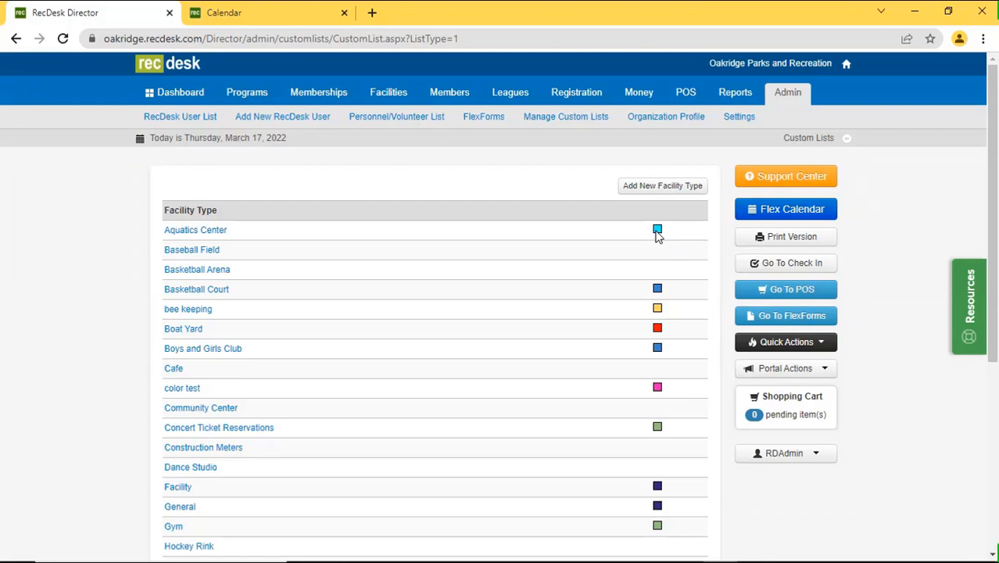
pyautogui.click(583, 118)
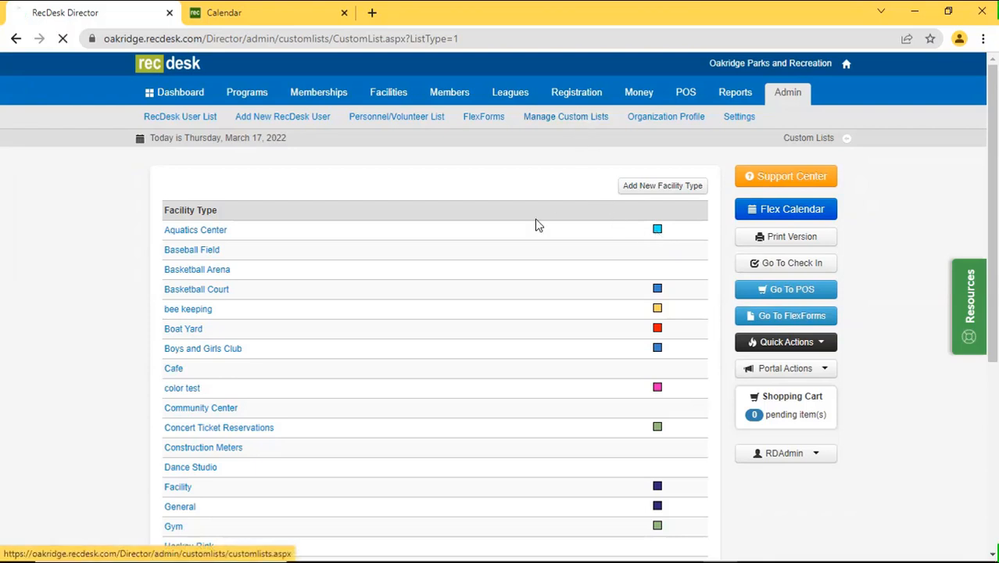
pyautogui.click(414, 219)
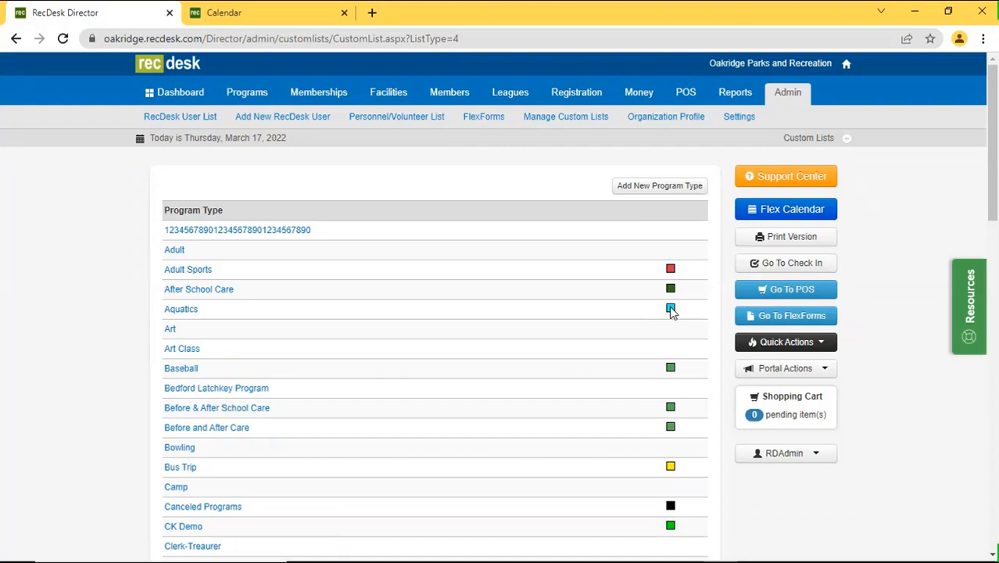
pyautogui.click(186, 310)
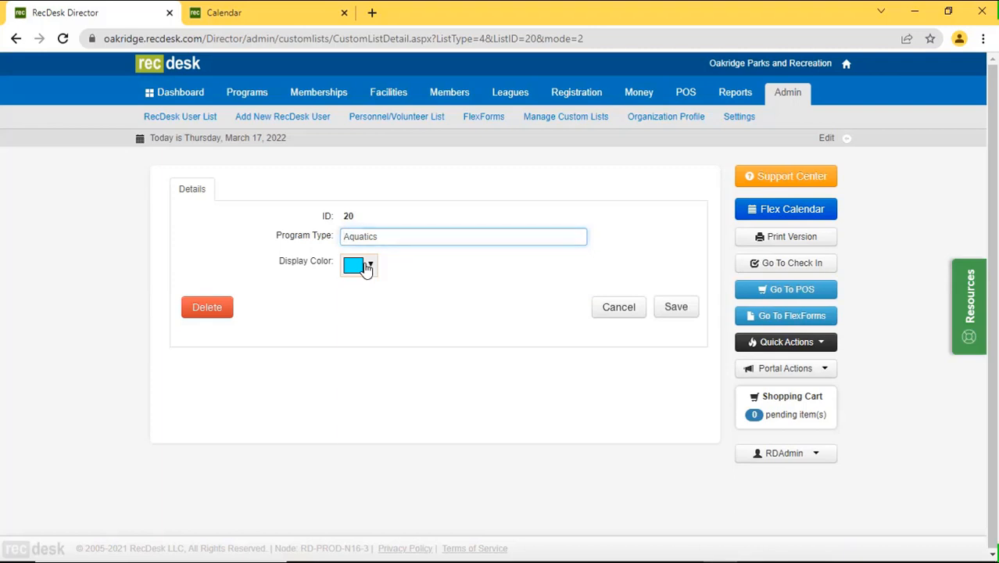
# Try a green display colour for Aquatics, revert it to cyan (#00ffff), and save.
pyautogui.click(366, 268)
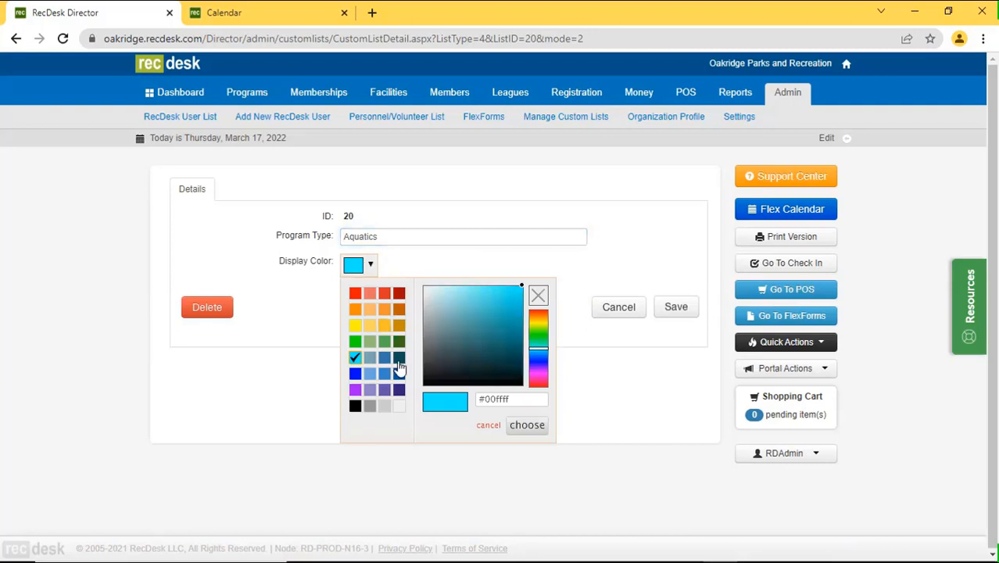
pyautogui.click(542, 348)
pyautogui.click(538, 334)
pyautogui.click(515, 303)
pyautogui.click(488, 313)
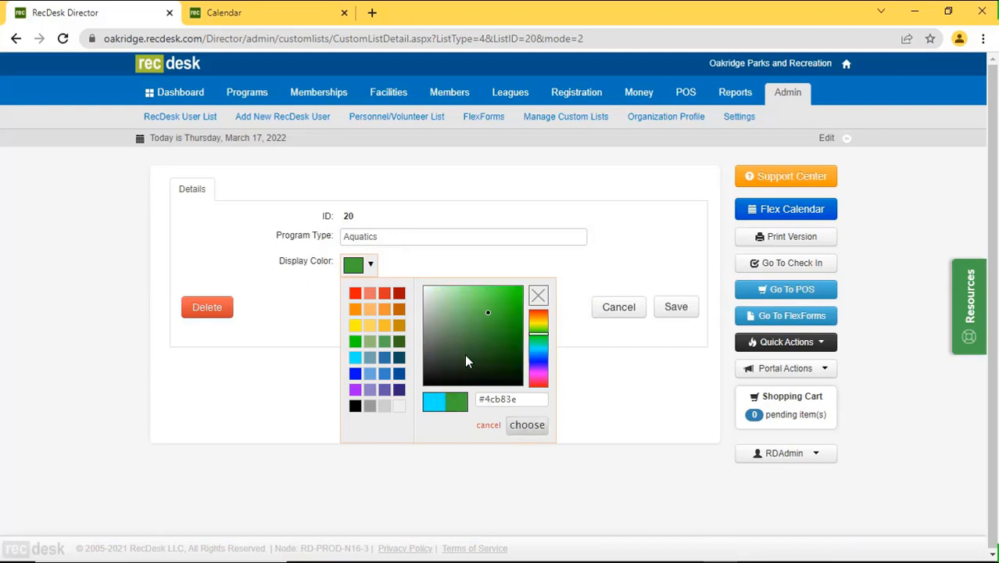
pyautogui.click(355, 357)
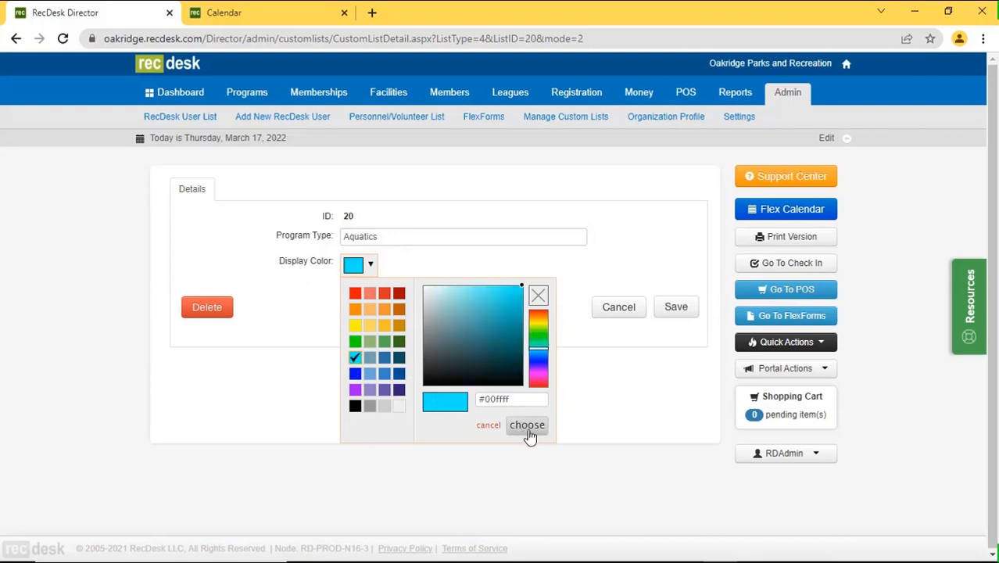
pyautogui.click(528, 428)
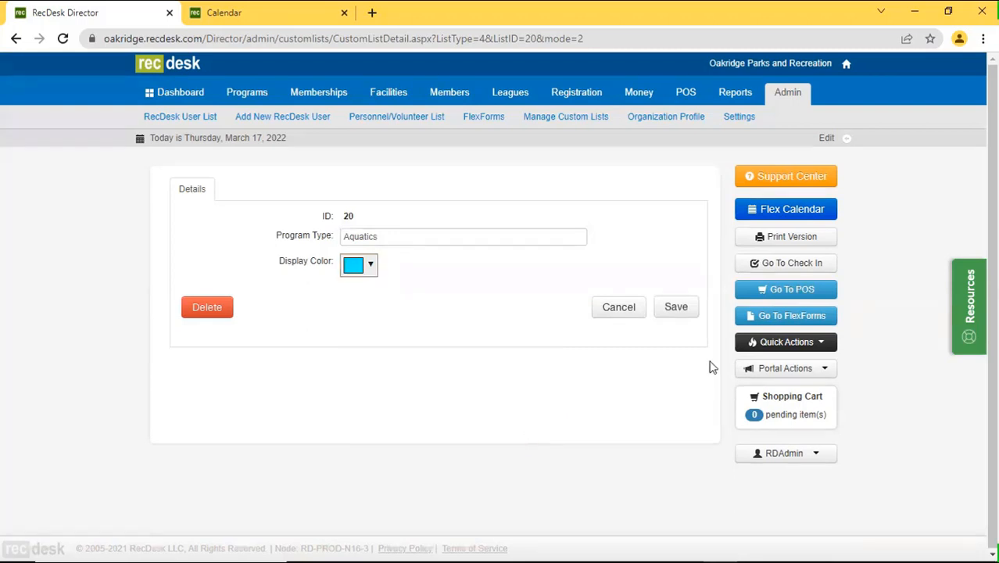
pyautogui.click(692, 317)
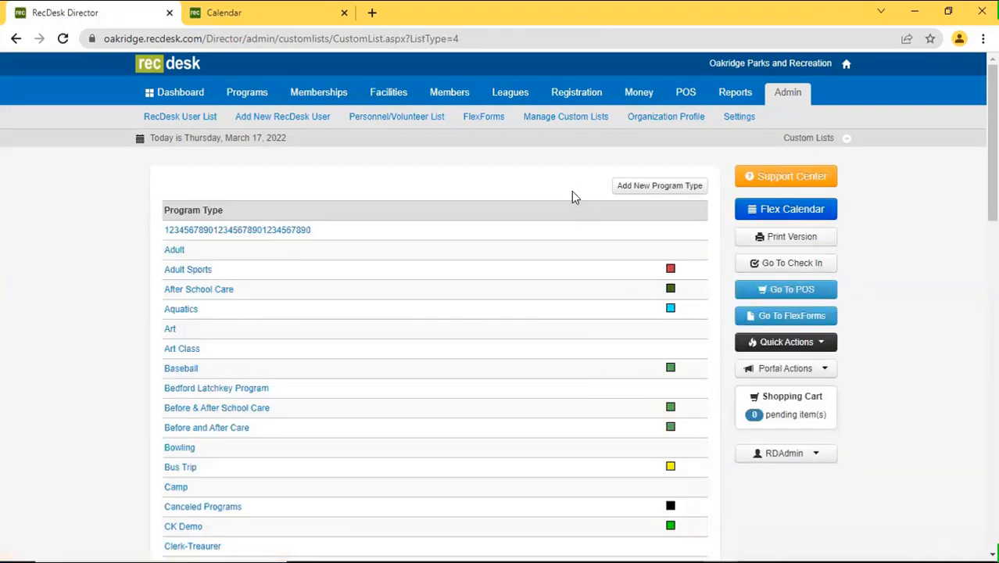
# Open Manage Tags, set a new tag's Applies to Type to Facility, then cancel it.
pyautogui.click(588, 119)
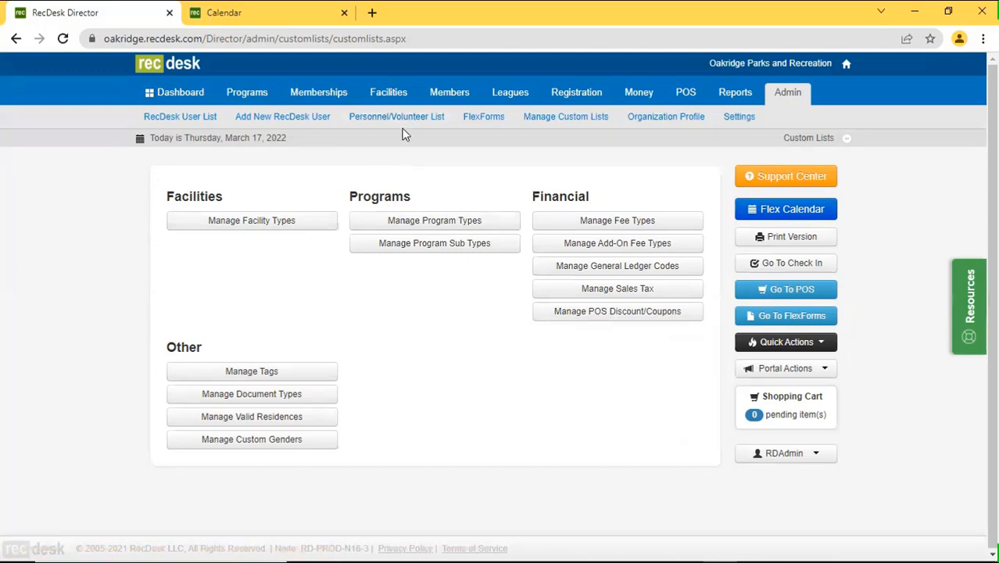
pyautogui.click(251, 373)
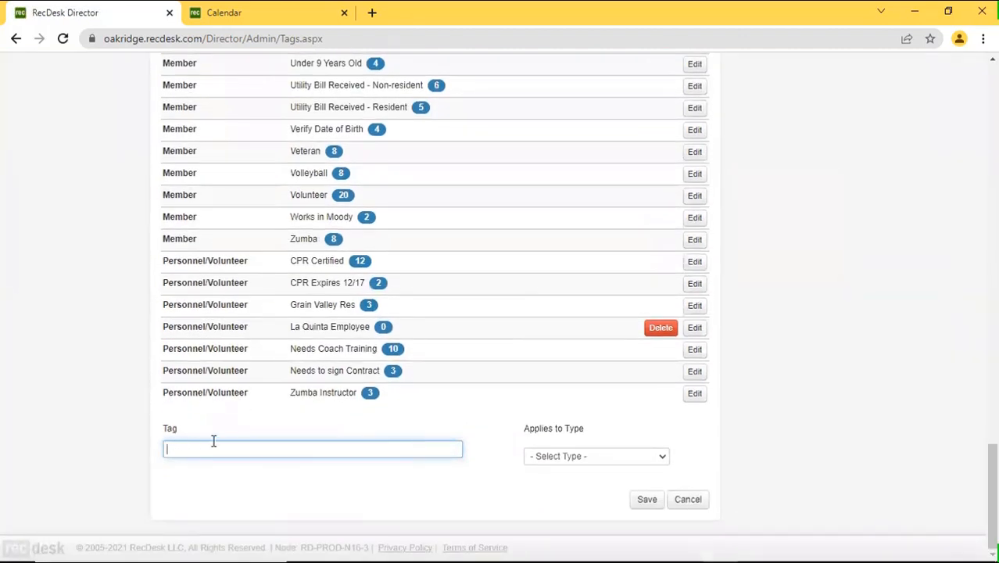
pyautogui.click(587, 461)
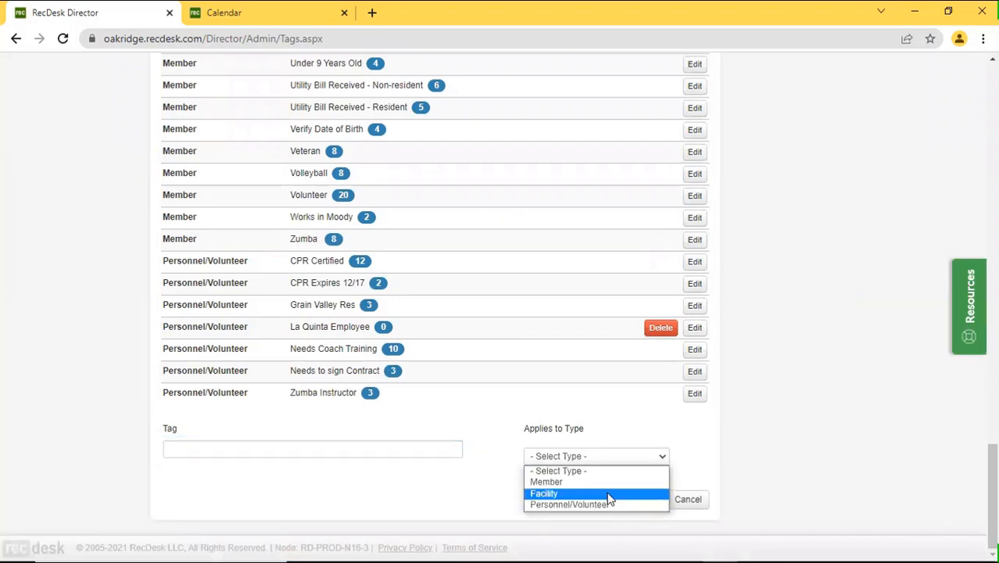
pyautogui.click(609, 499)
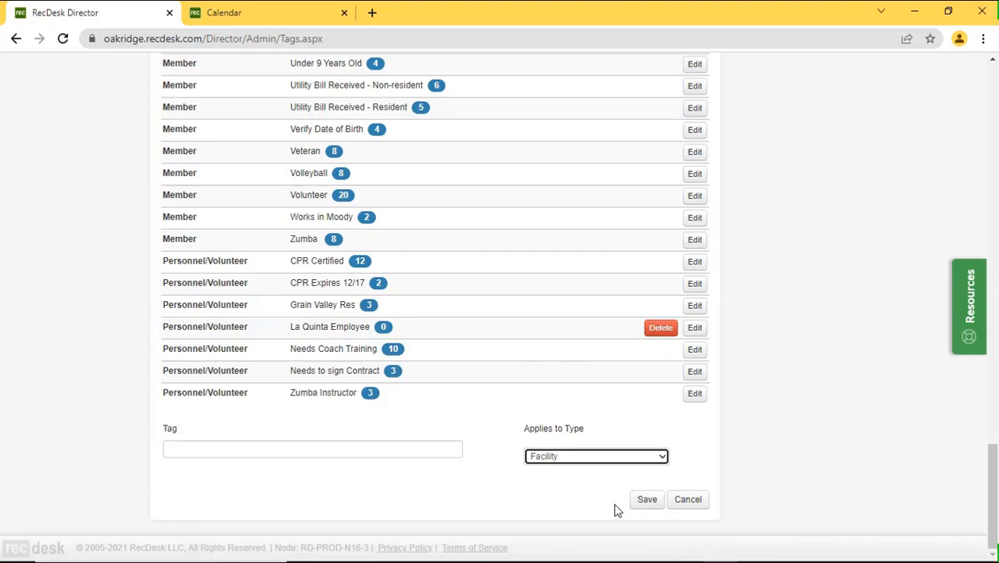
pyautogui.click(688, 507)
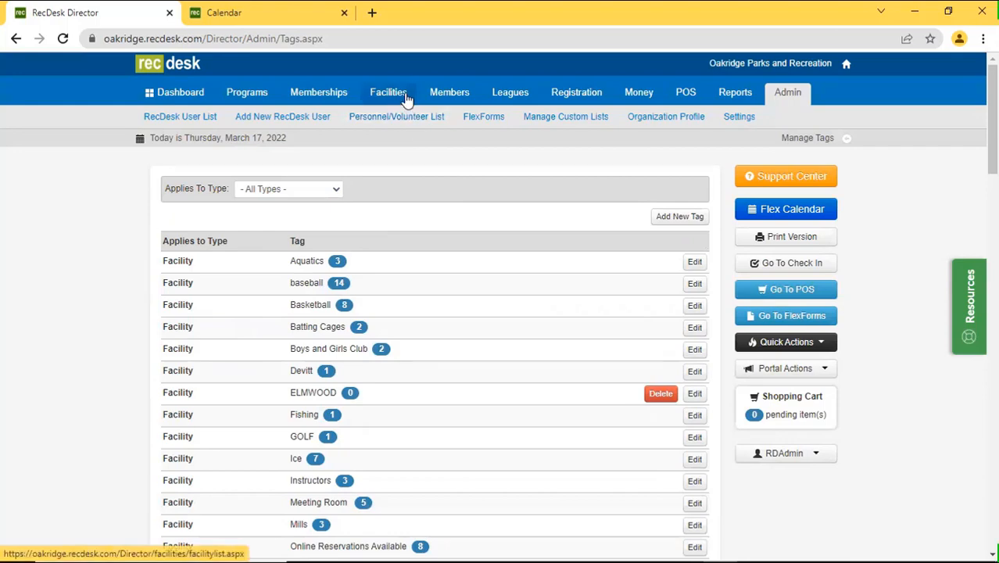
# Add the Ice and Fishing tags to the * Elevated Onboarding Flexform Training facility.
pyautogui.click(388, 93)
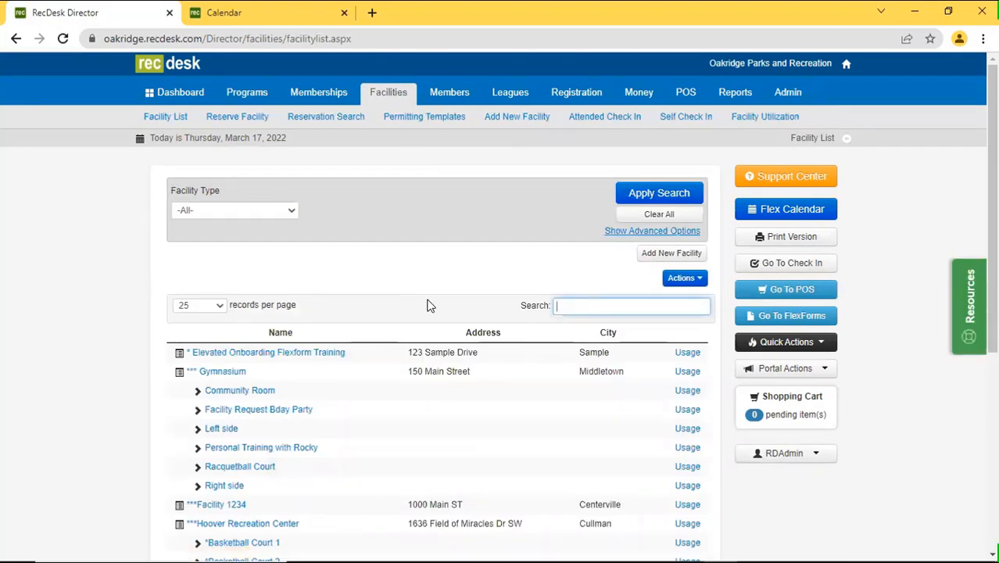
pyautogui.scroll(-1, 394, 381)
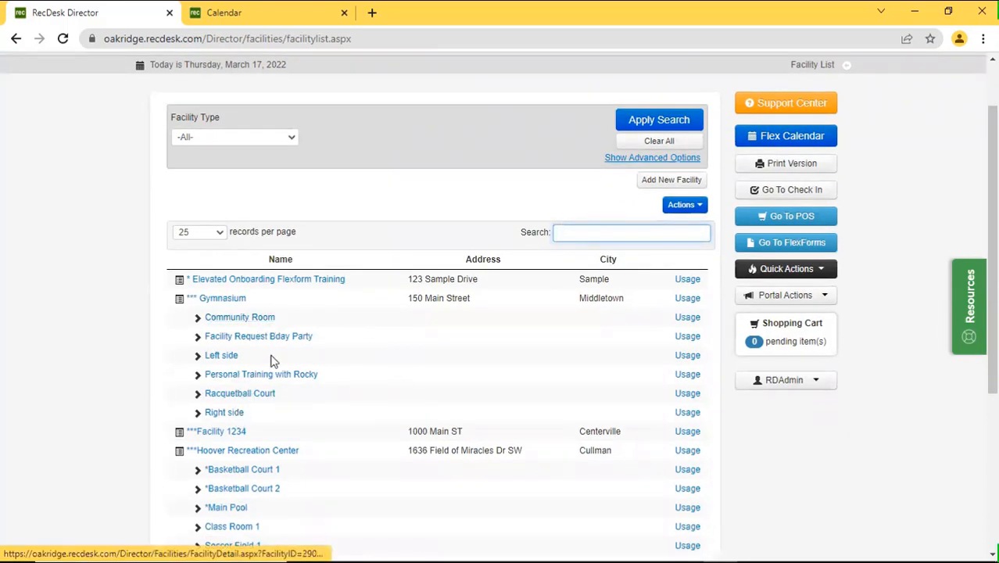
pyautogui.click(261, 280)
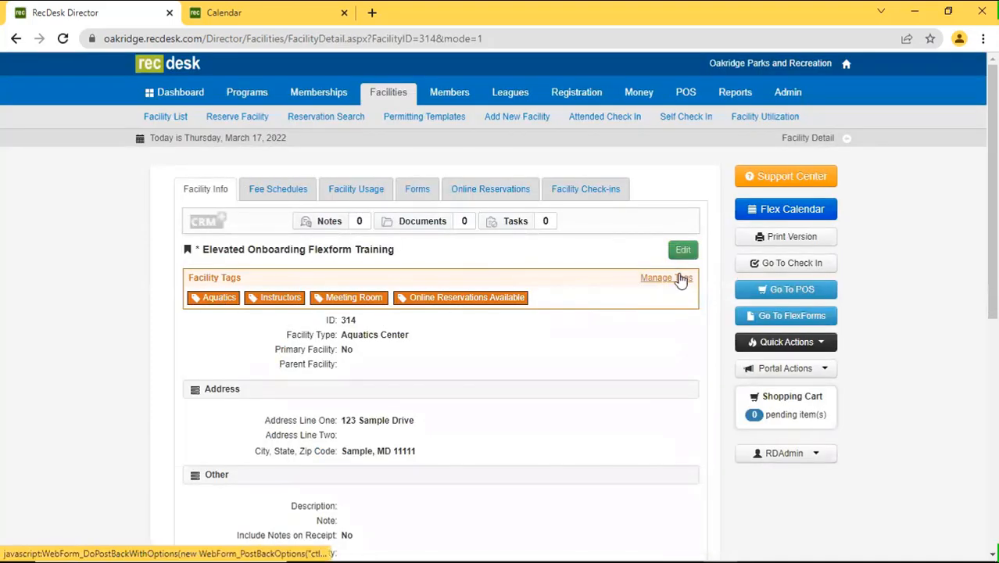
pyautogui.click(679, 279)
pyautogui.scroll(-2, 549, 398)
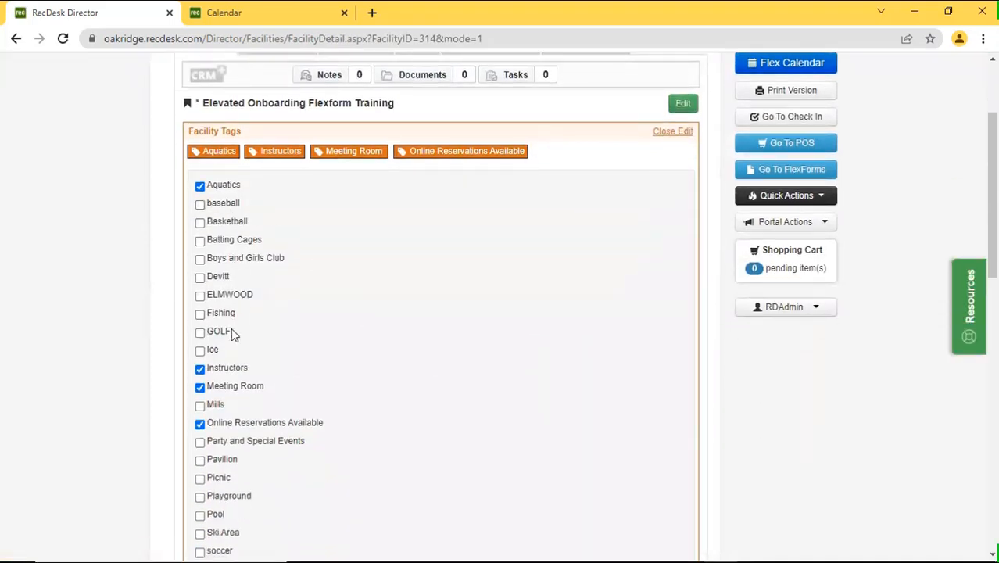
pyautogui.click(213, 350)
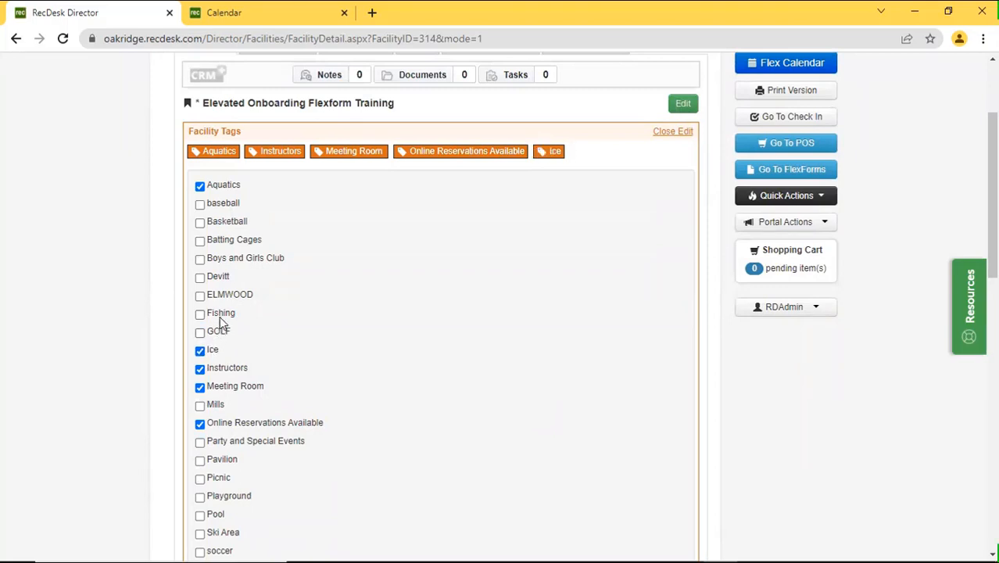
pyautogui.click(222, 316)
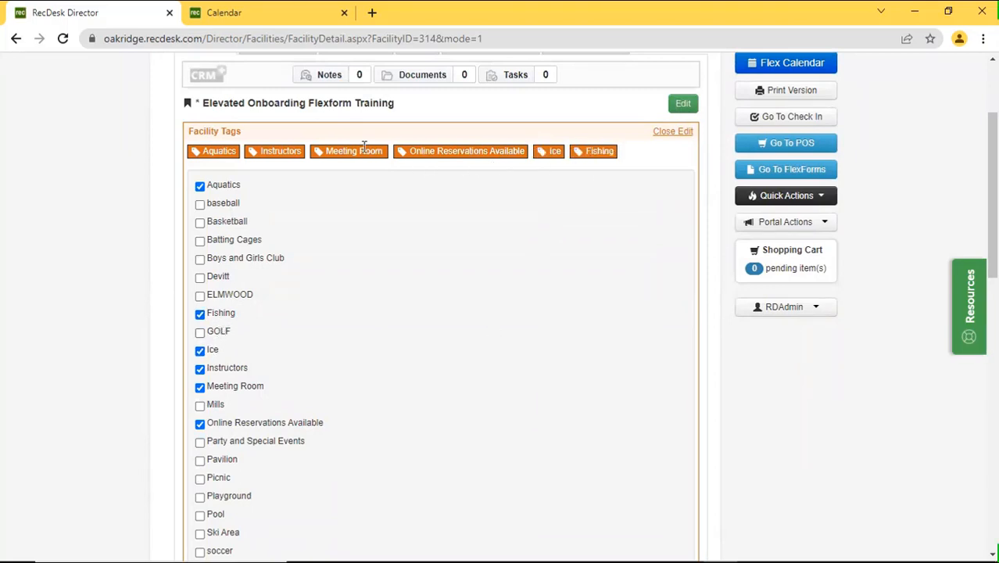
pyautogui.click(675, 133)
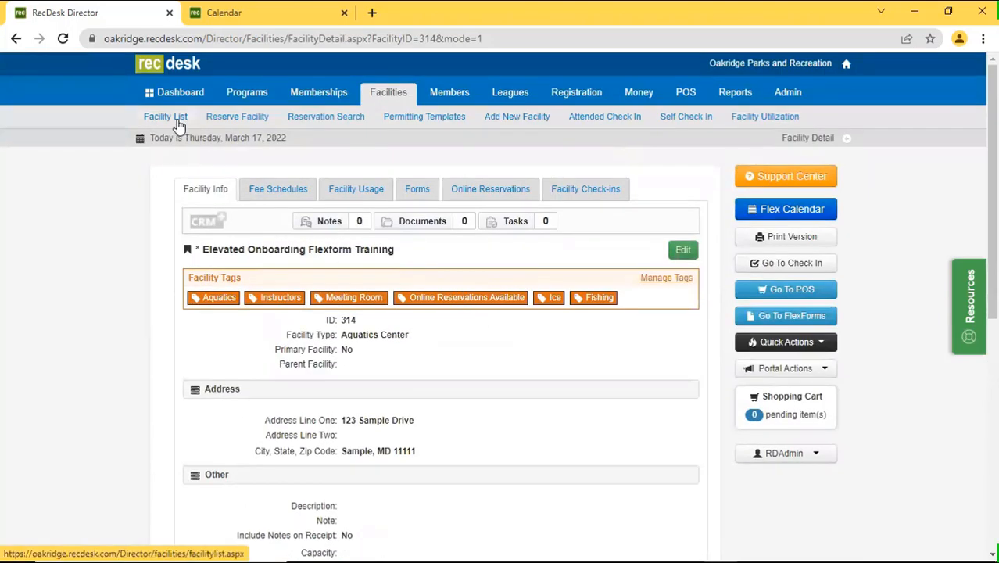
# Return to the Facility List and scroll through it, ending back at the top.
pyautogui.click(166, 117)
pyautogui.scroll(-1, 391, 367)
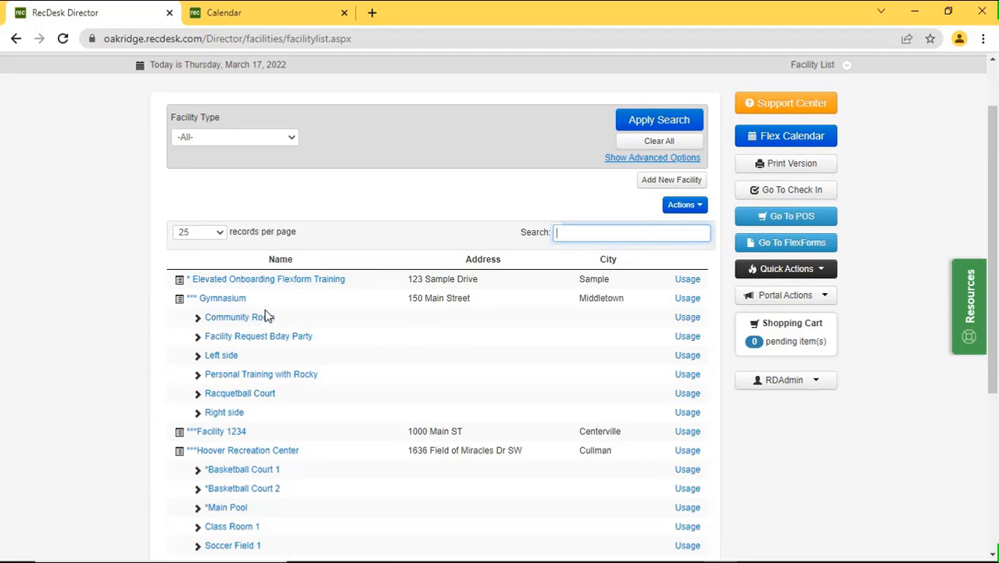
pyautogui.scroll(-2, 297, 414)
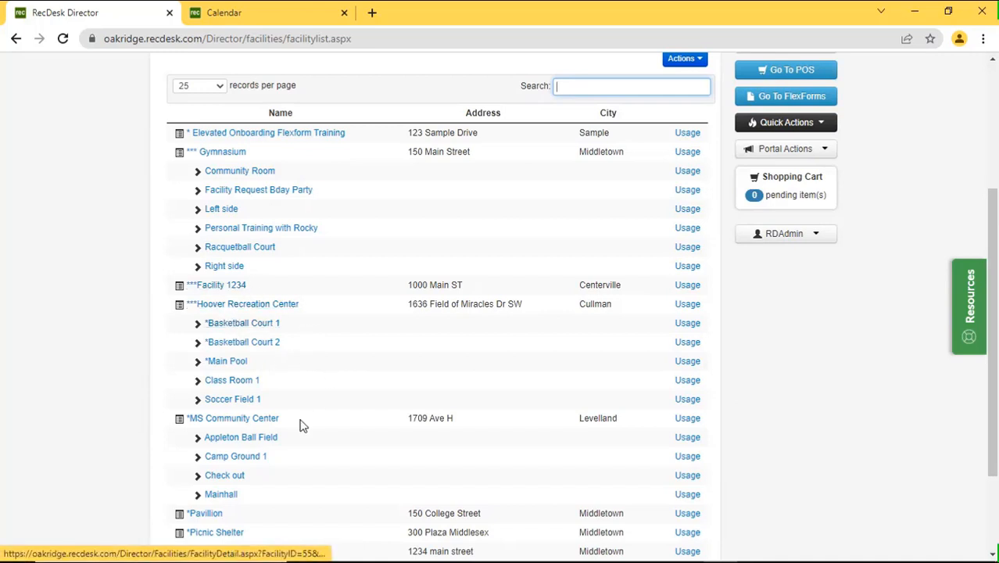
pyautogui.scroll(3, 469, 406)
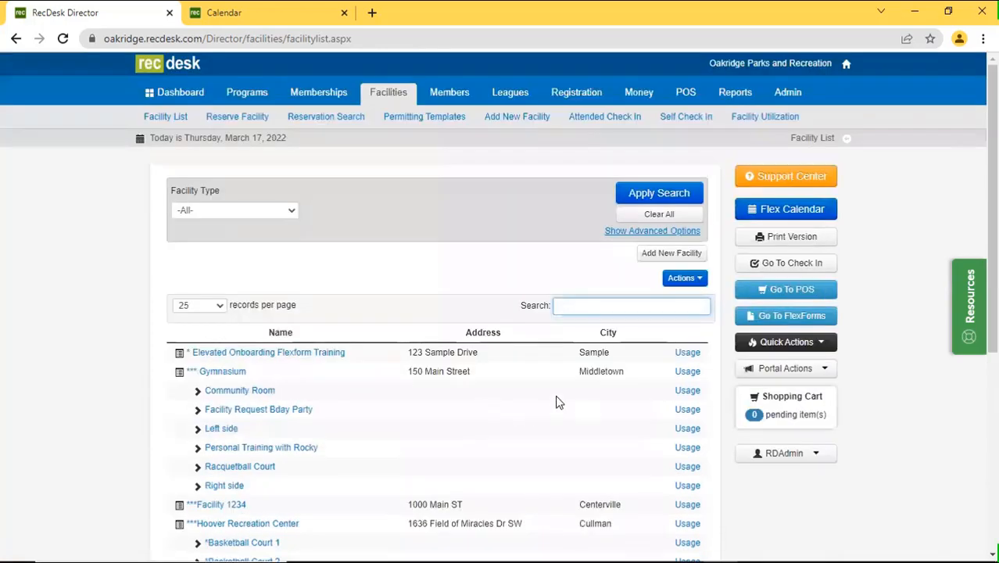
# Filter the Flex Calendar to the Pavilion tag and show setup/teardown times.
pyautogui.click(778, 209)
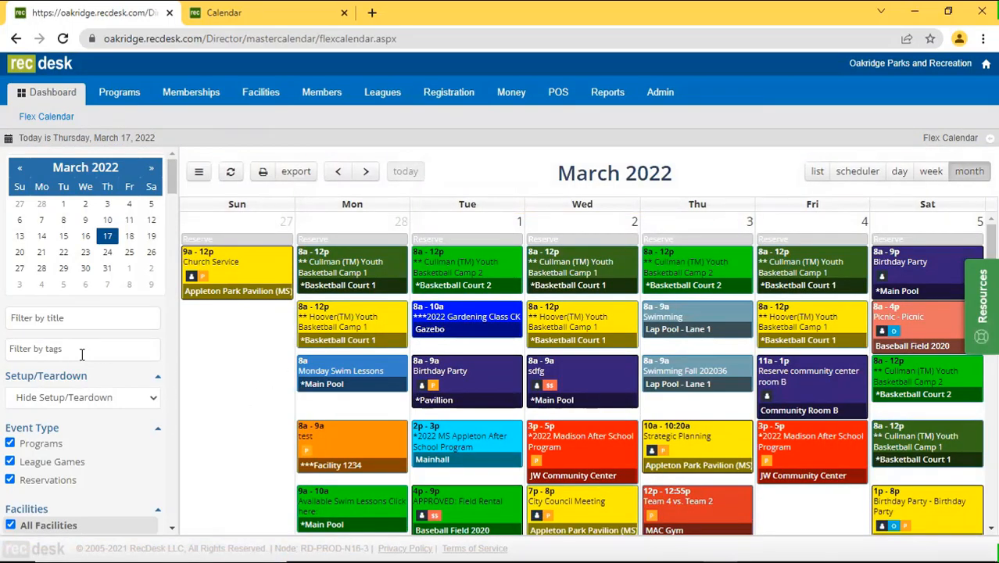
pyautogui.click(25, 349)
pyautogui.write('P')
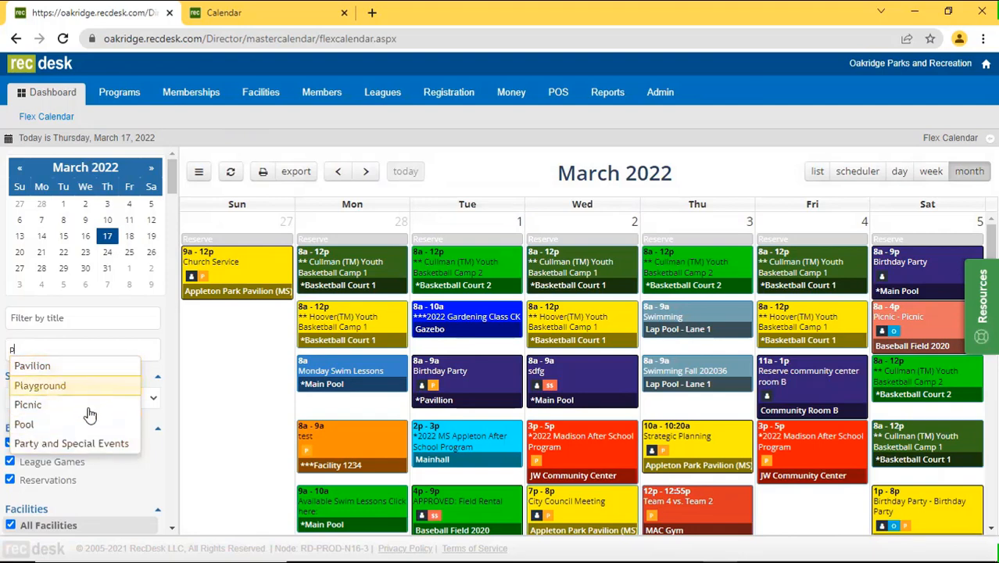
pyautogui.click(85, 368)
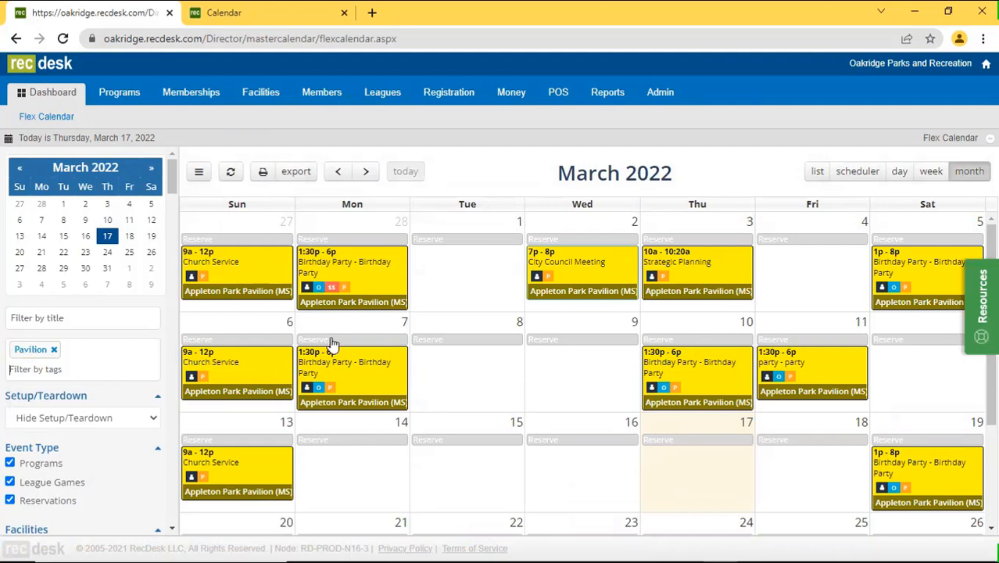
pyautogui.click(102, 419)
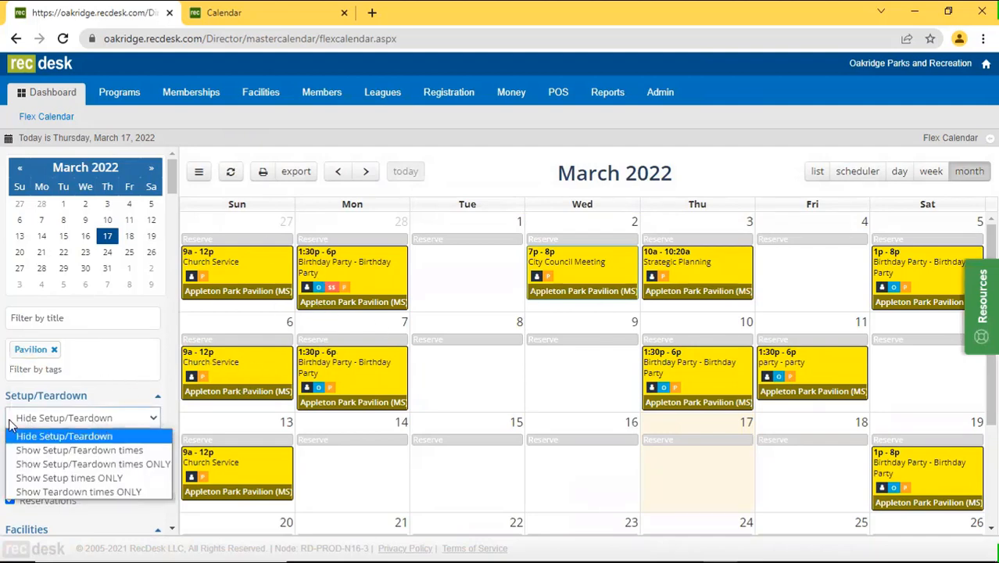
pyautogui.click(100, 450)
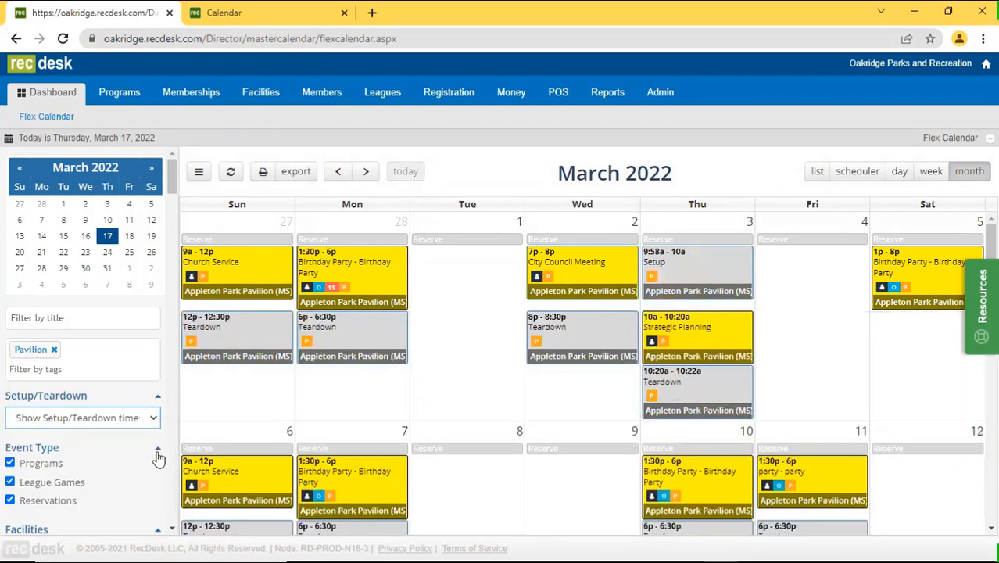
# Switch through week and day views to the facility scheduler for March 17, 2022.
pyautogui.scroll(-4, 363, 433)
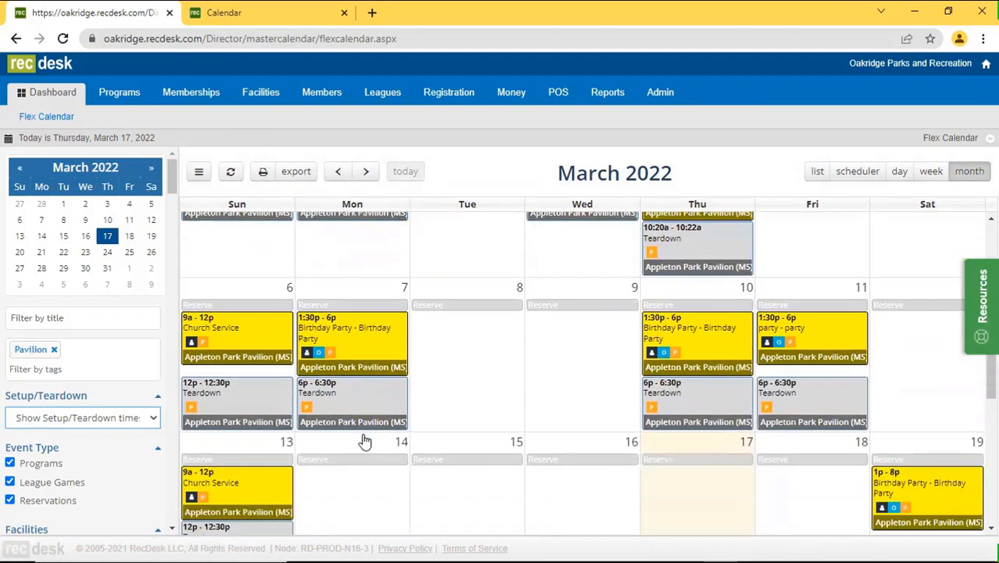
pyautogui.scroll(-3, 362, 440)
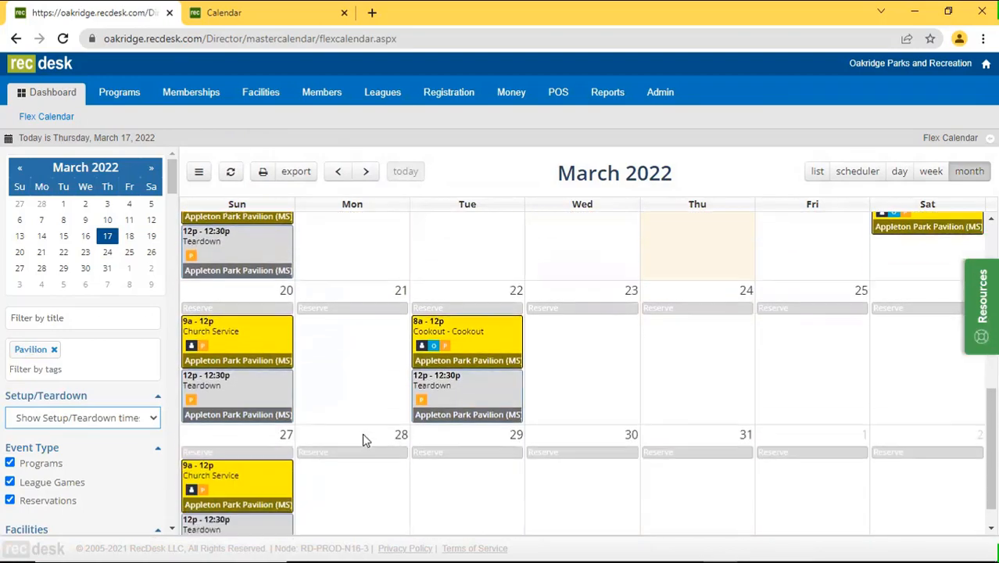
pyautogui.scroll(-1, 362, 440)
pyautogui.scroll(8, 362, 441)
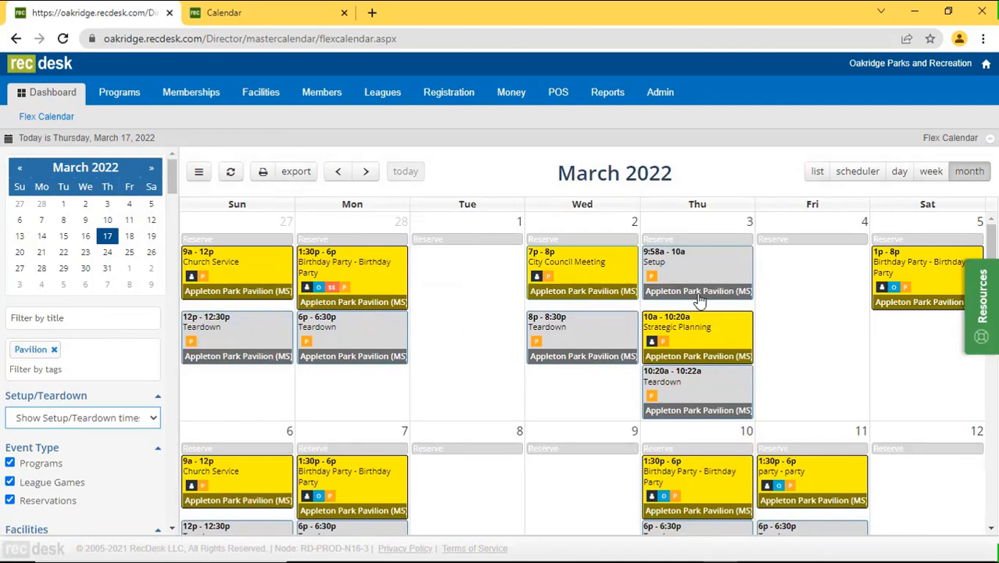
pyautogui.scroll(-1, 835, 236)
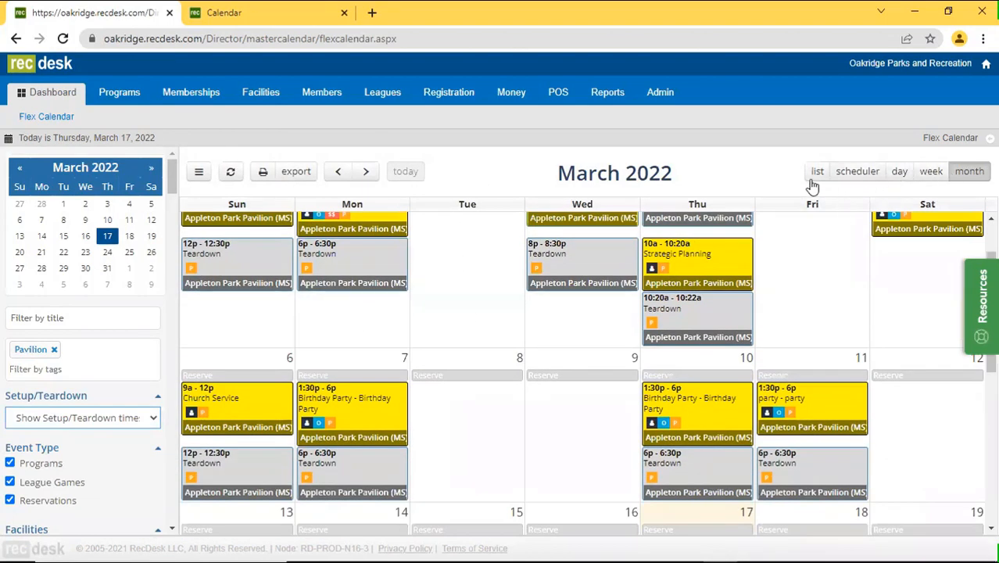
pyautogui.click(922, 174)
pyautogui.click(900, 175)
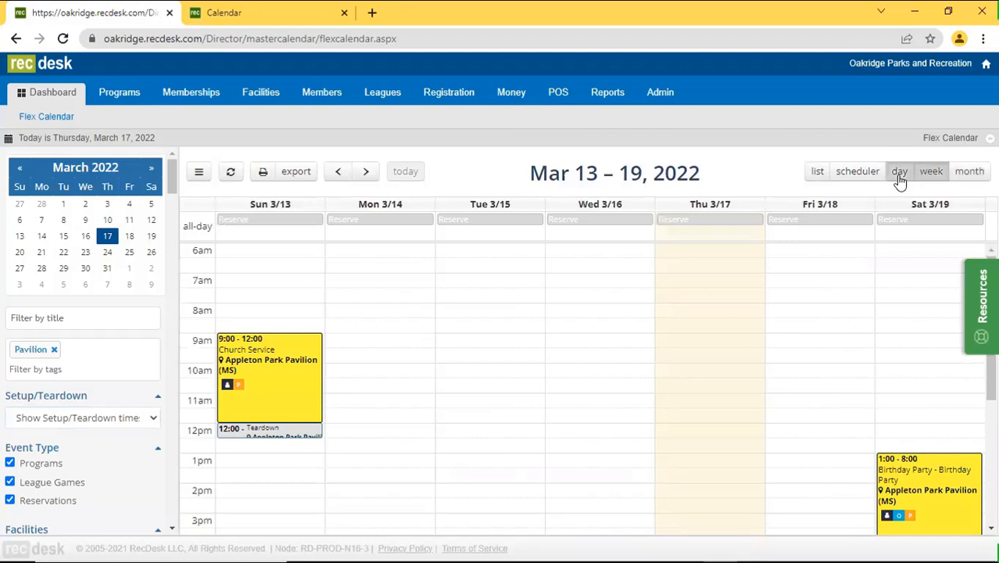
pyautogui.click(866, 175)
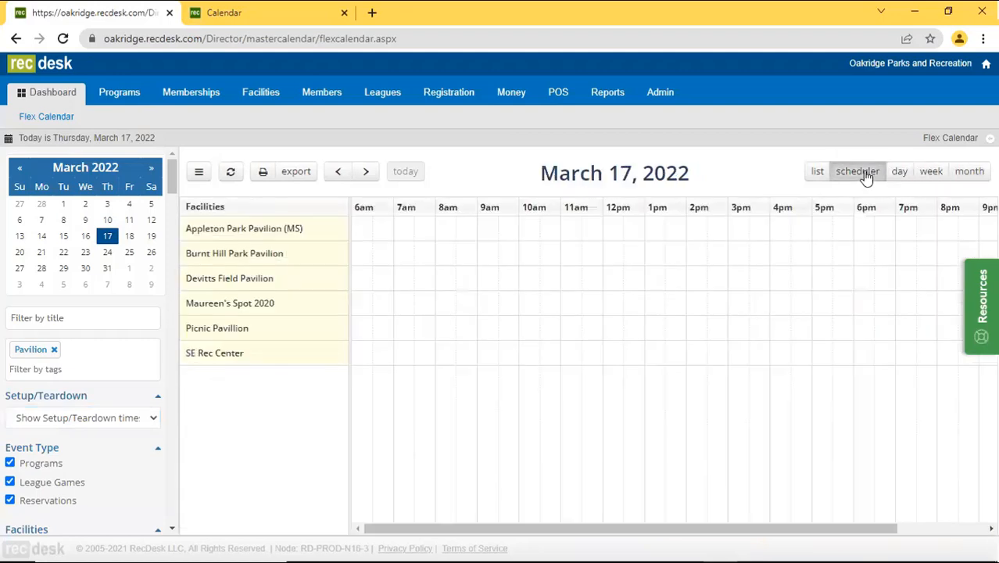
# Step the scheduler back to March 16, then forward to March 19 to view the Birthday Party booking.
pyautogui.click(344, 175)
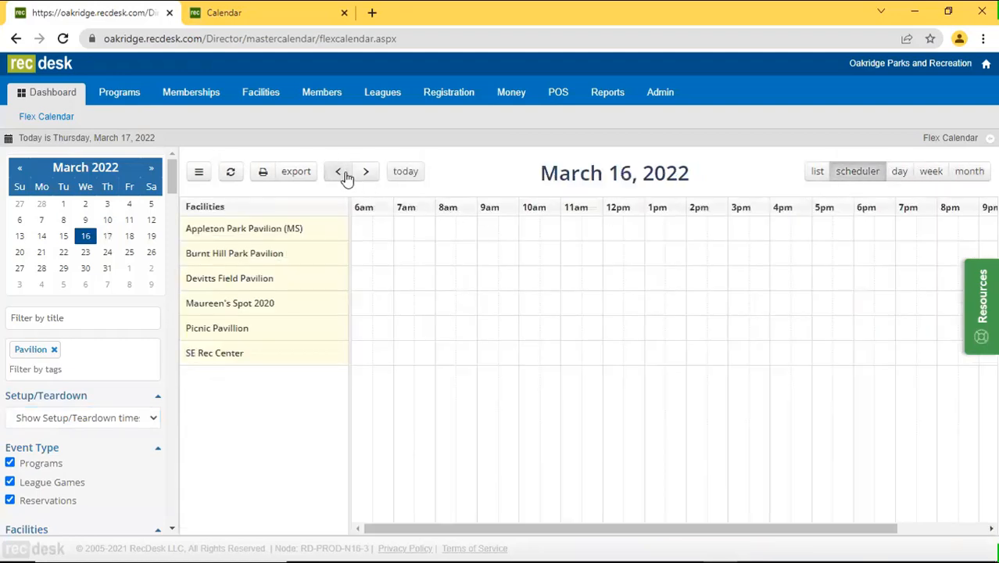
pyautogui.click(367, 174)
pyautogui.click(369, 175)
pyautogui.click(368, 173)
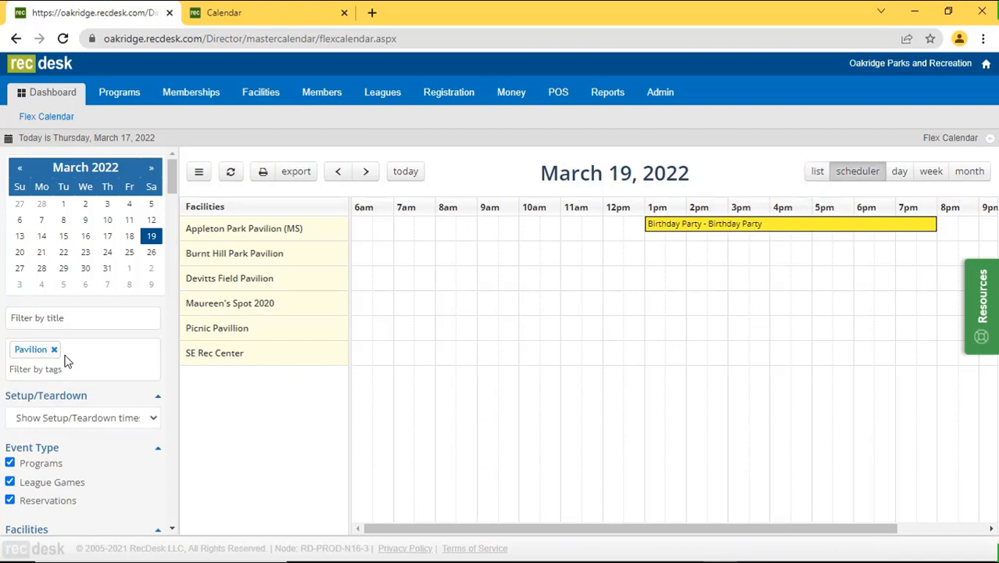
pyautogui.moveTo(653, 234)
# Return to the March 2022 month view, preview the calendar printout, and cancel printing.
pyautogui.click(969, 171)
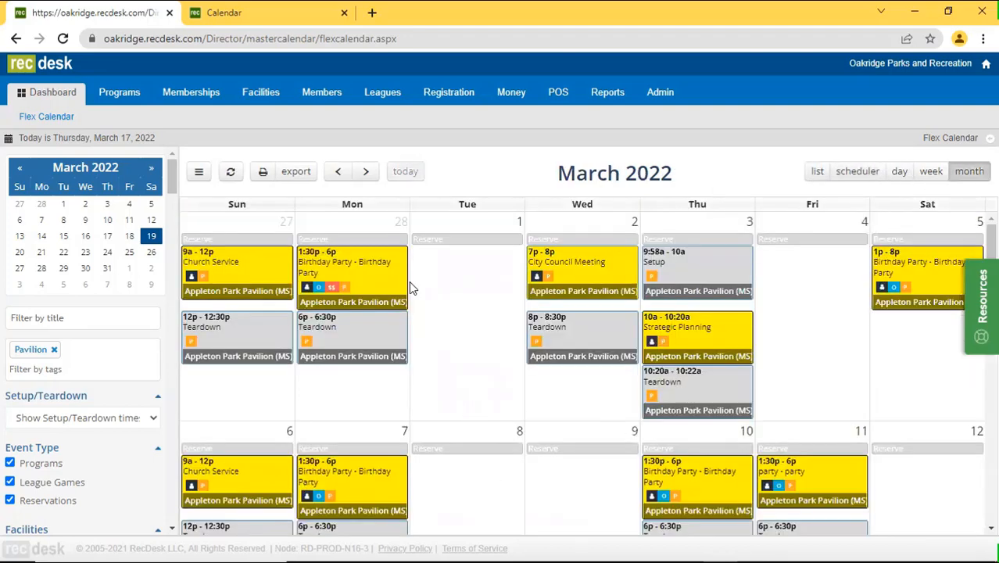
pyautogui.click(262, 175)
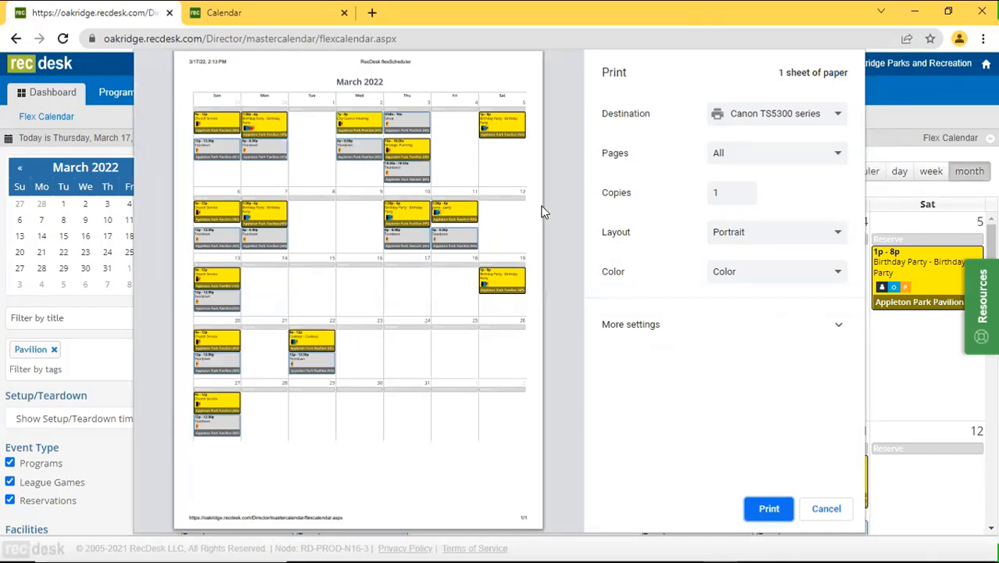
pyautogui.click(821, 510)
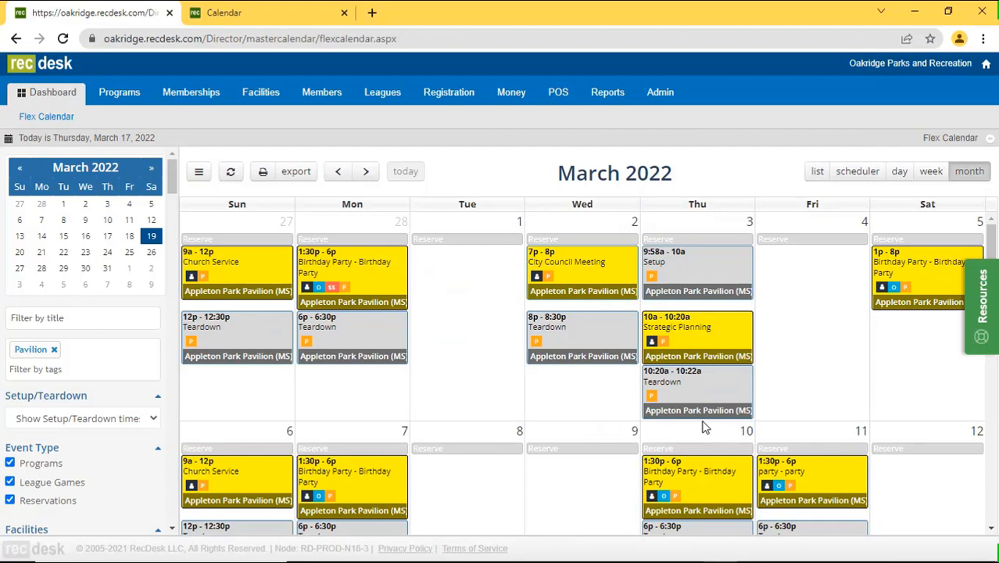
# Export this month's calendar as a PDF with events grouped by facility.
pyautogui.click(306, 177)
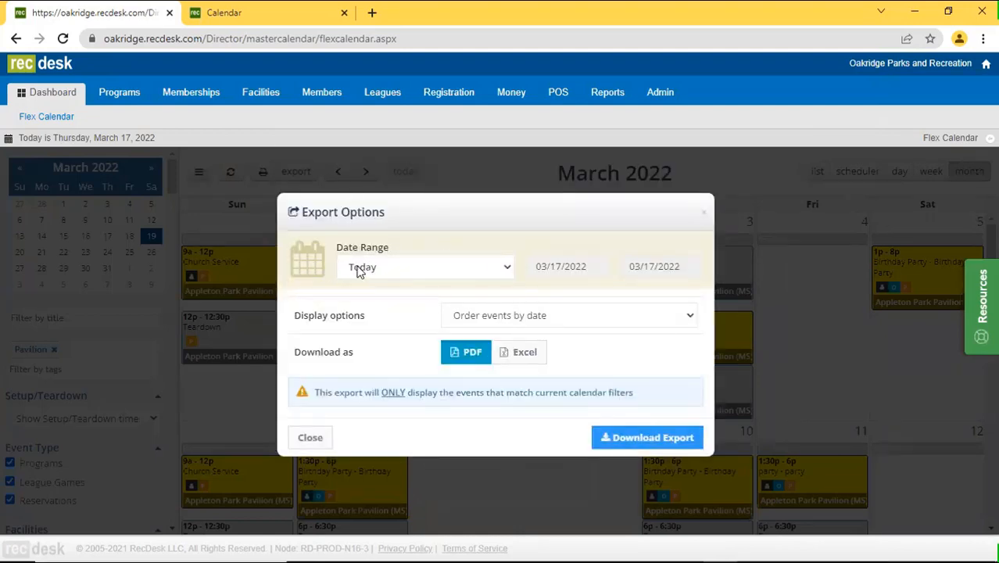
pyautogui.click(399, 268)
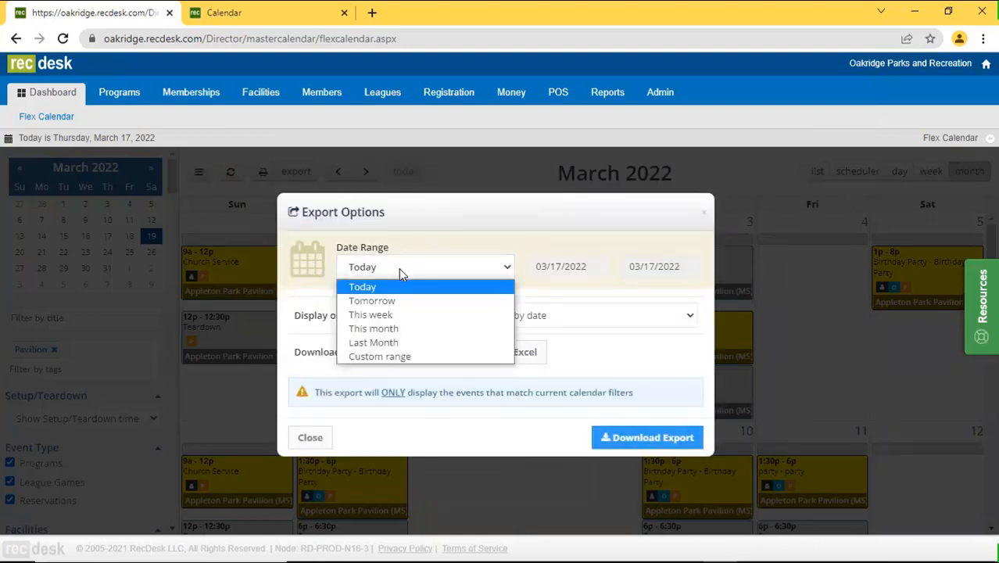
pyautogui.click(440, 329)
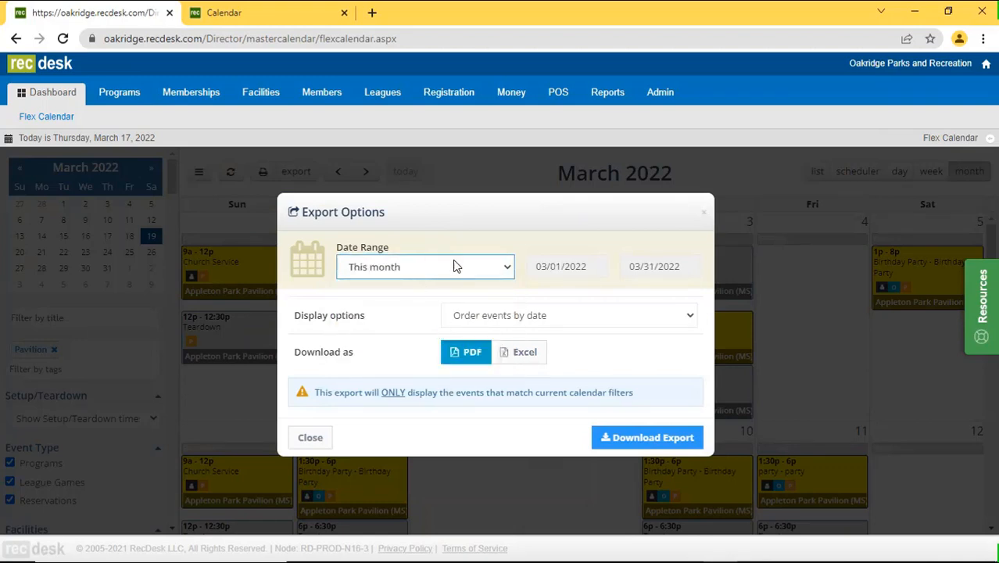
pyautogui.click(599, 319)
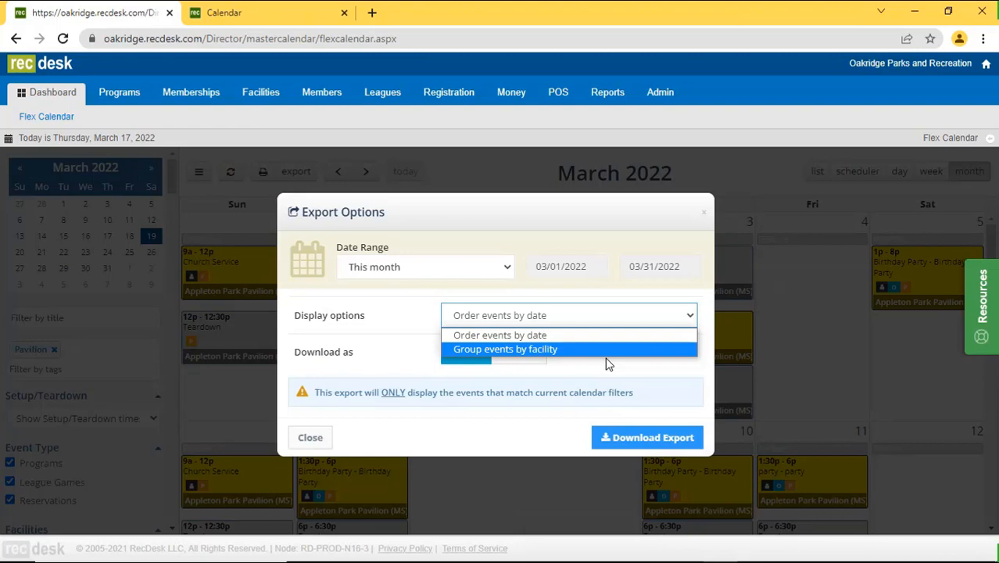
pyautogui.click(614, 352)
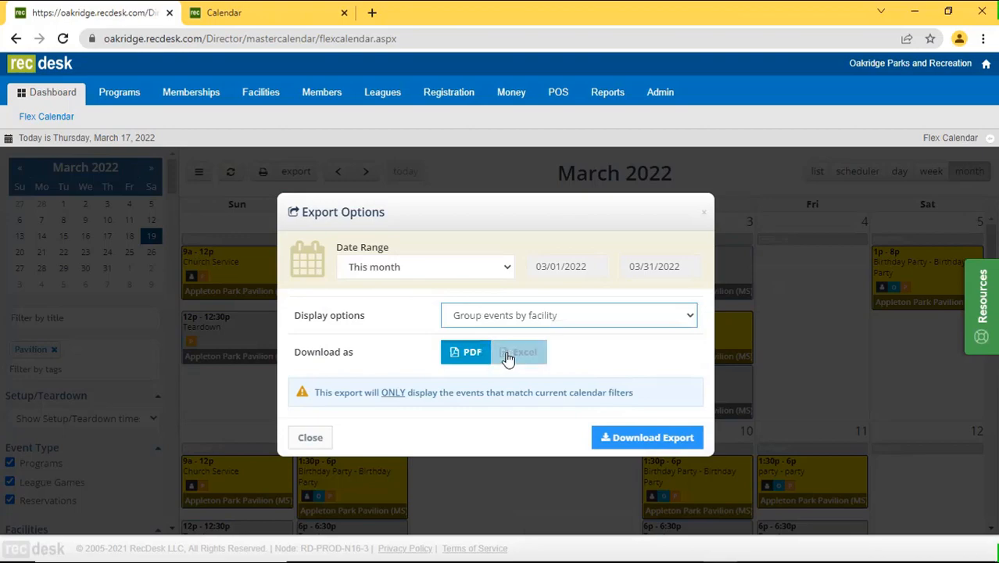
pyautogui.click(637, 440)
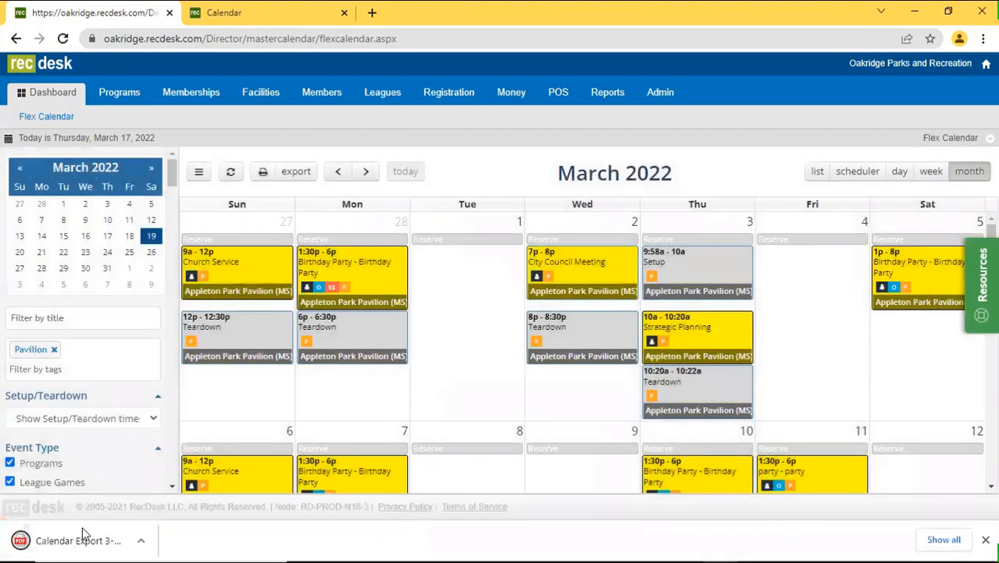
# Open the downloaded flexCalendar Export PDF and page through its four pages of Pavilion events.
pyautogui.click(68, 541)
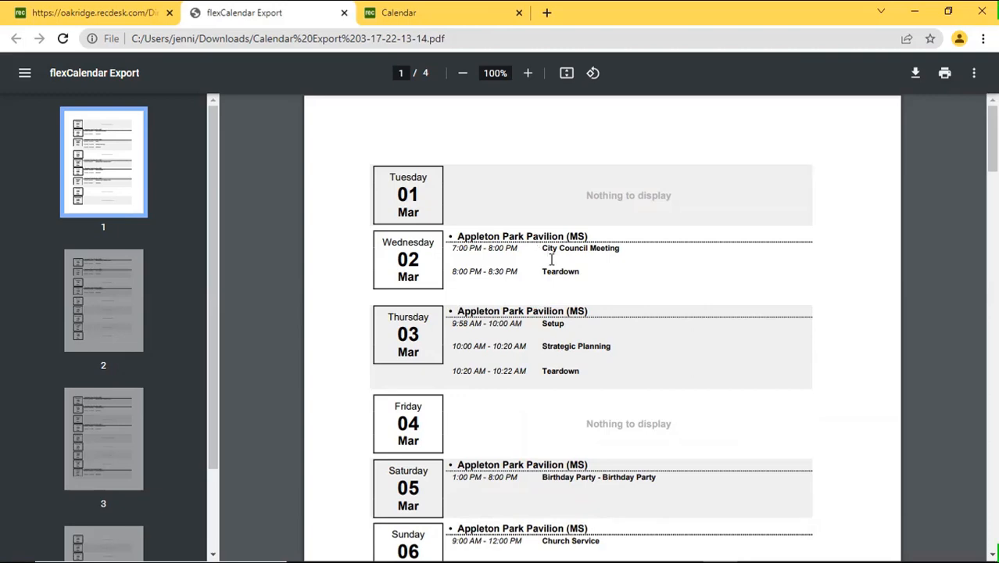
pyautogui.scroll(-2, 639, 351)
pyautogui.scroll(-10, 639, 352)
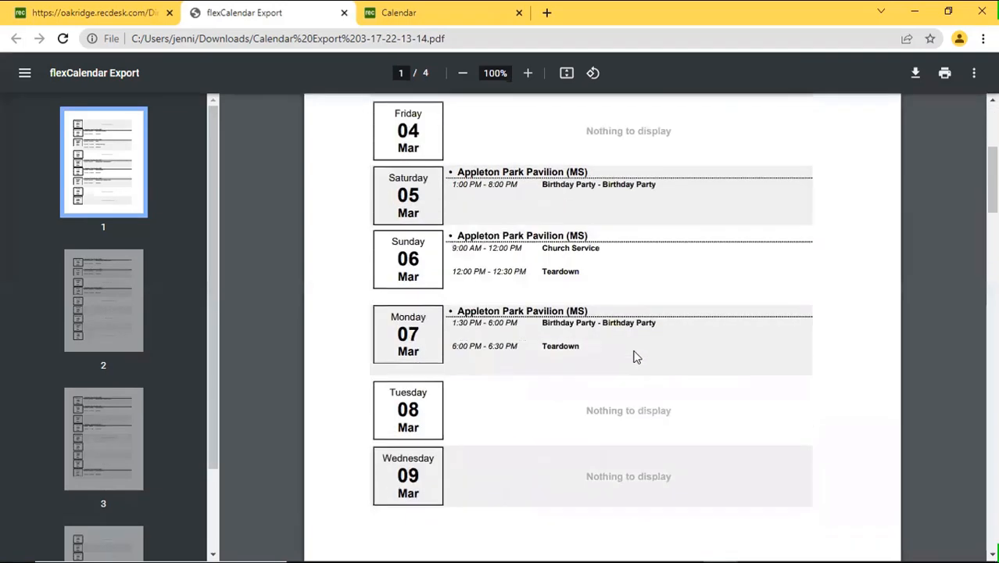
pyautogui.scroll(-10, 623, 359)
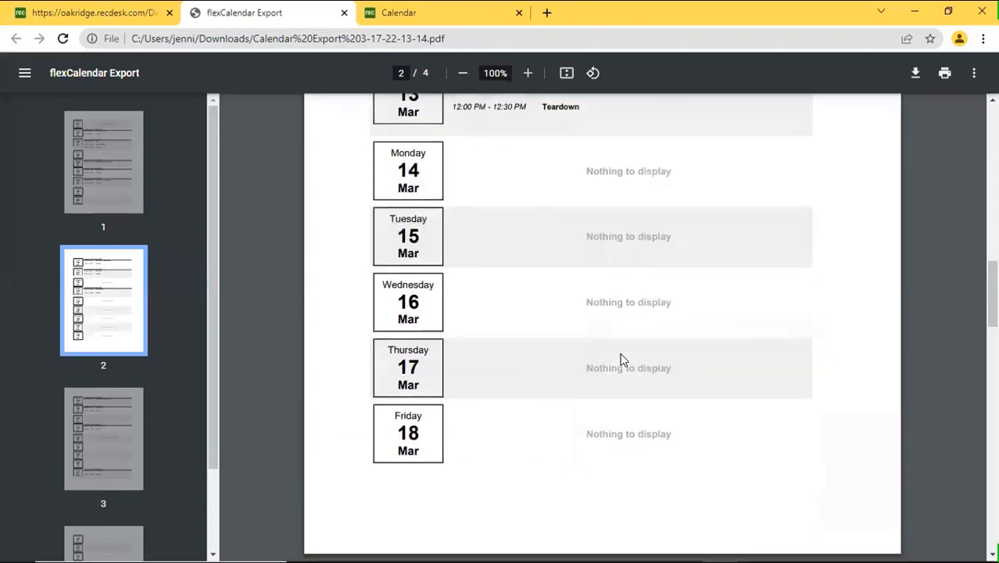
pyautogui.scroll(-10, 622, 359)
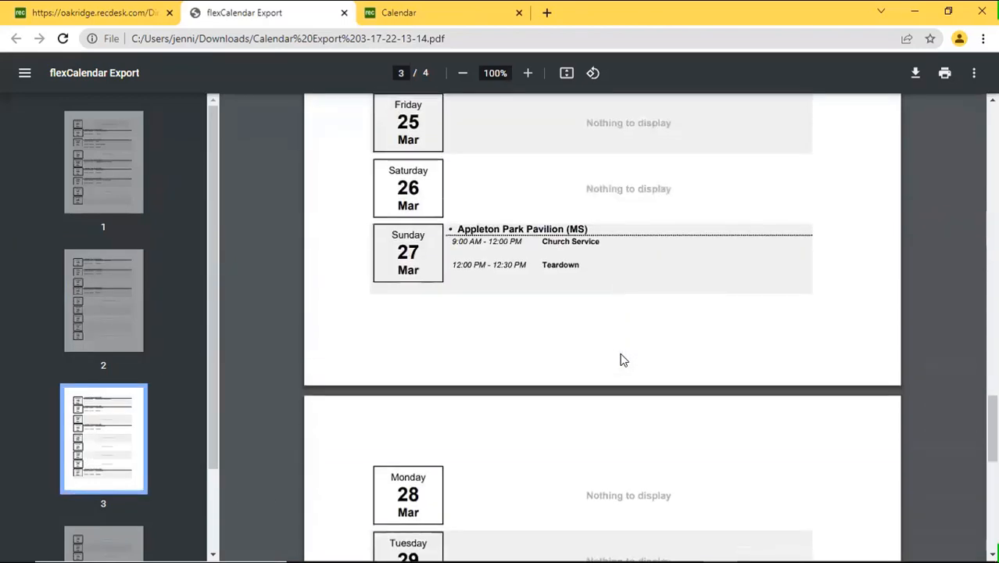
# Back in RecDesk, choose Excel in the calendar export options, then close them without downloading.
pyautogui.click(119, 14)
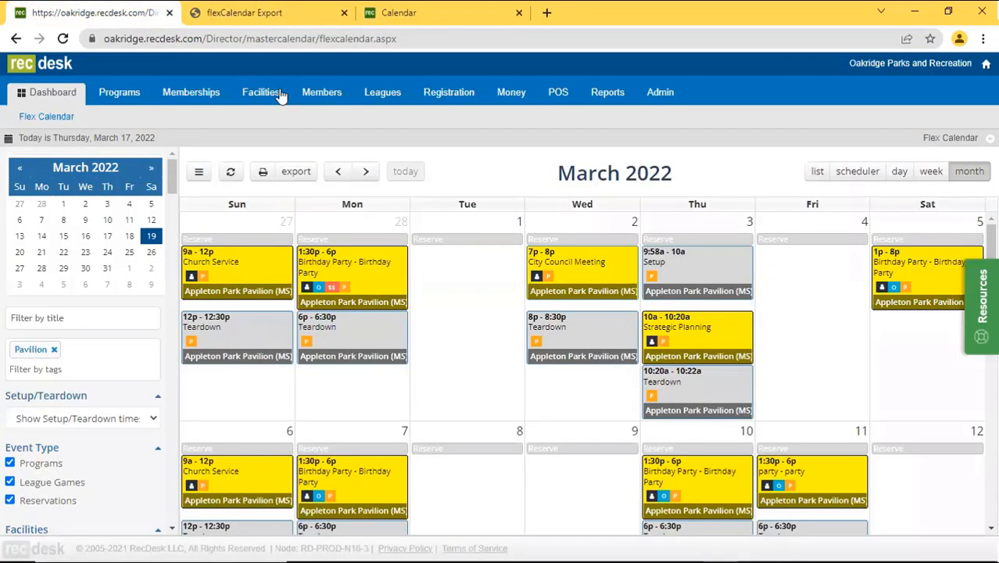
pyautogui.click(295, 171)
pyautogui.click(508, 355)
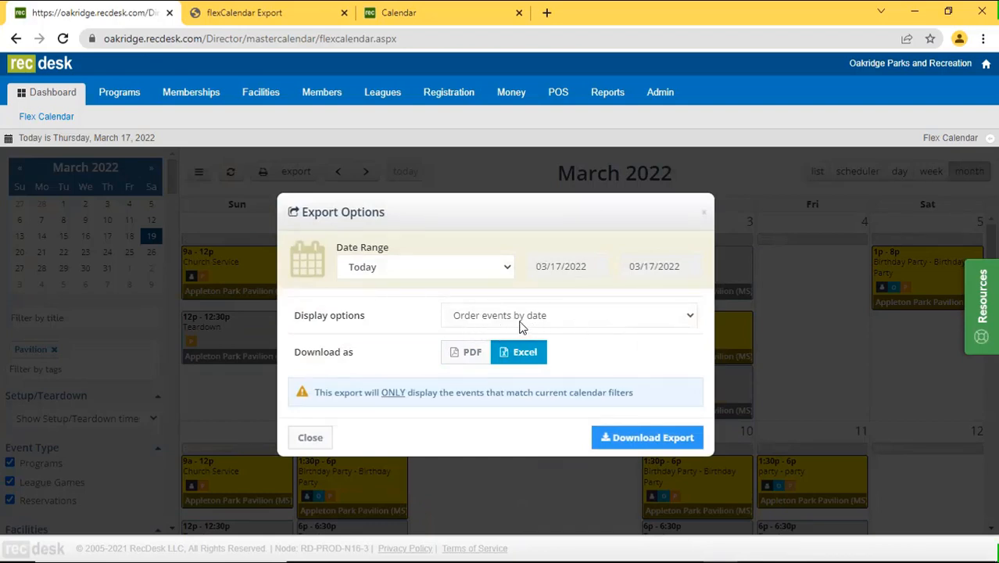
pyautogui.click(311, 440)
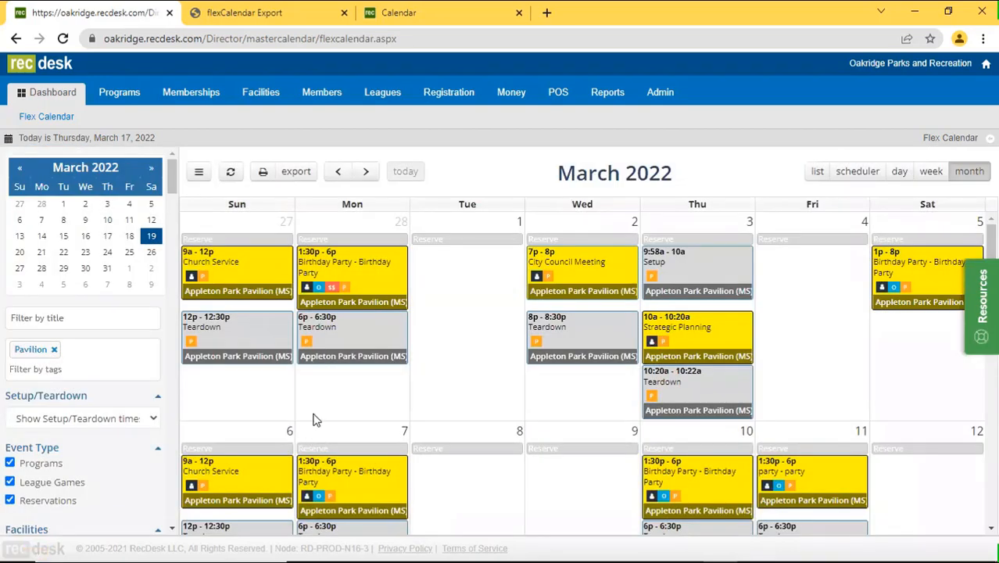
# Remove the Pavilion tag filter, hide and restore the filter panel, and select the title filter box.
pyautogui.click(54, 350)
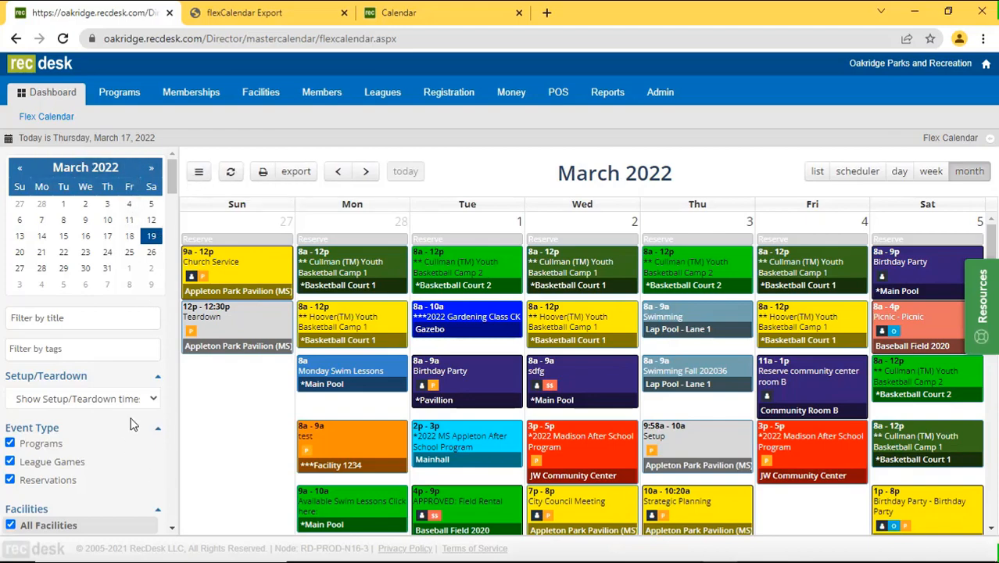
pyautogui.click(200, 173)
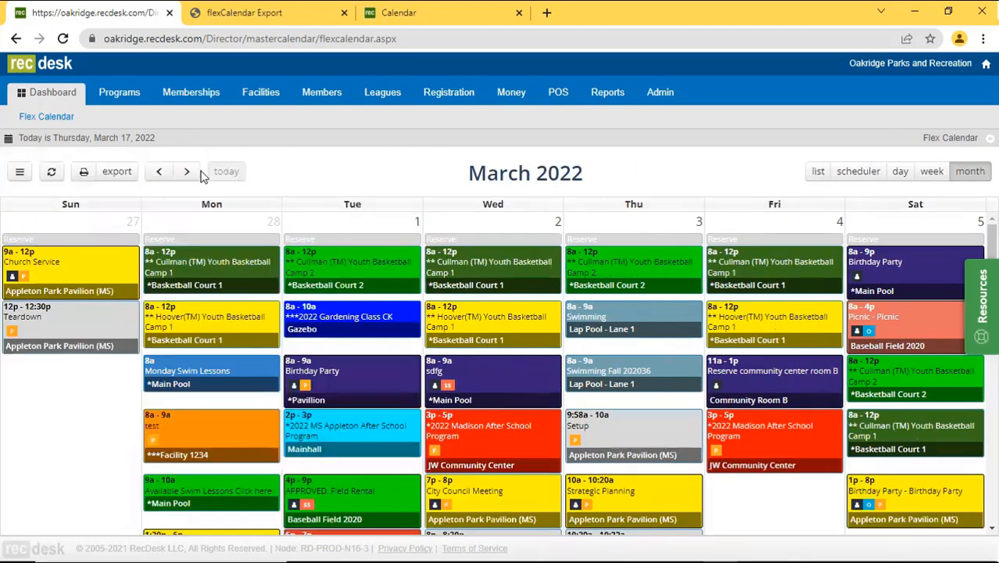
pyautogui.click(22, 172)
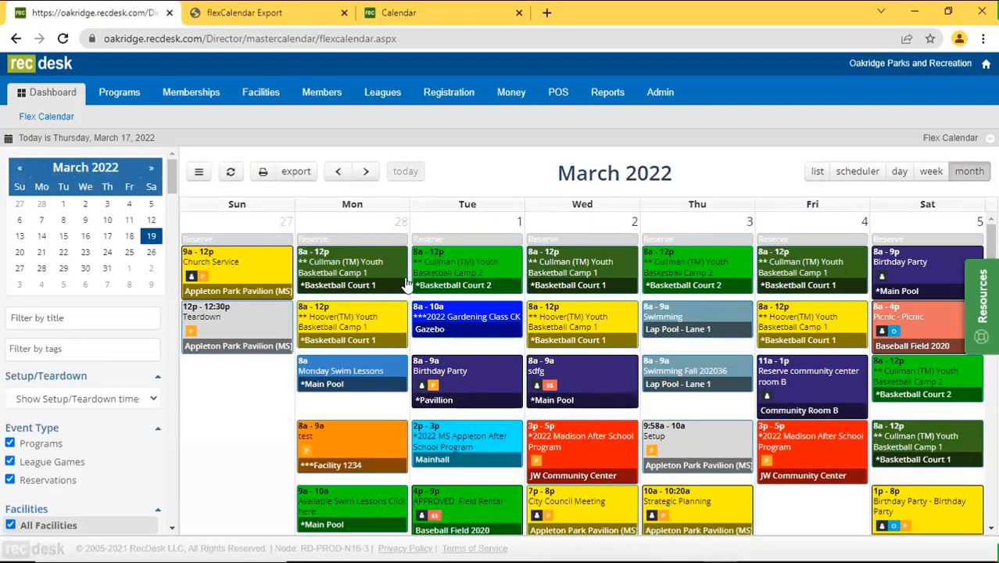
pyautogui.click(91, 325)
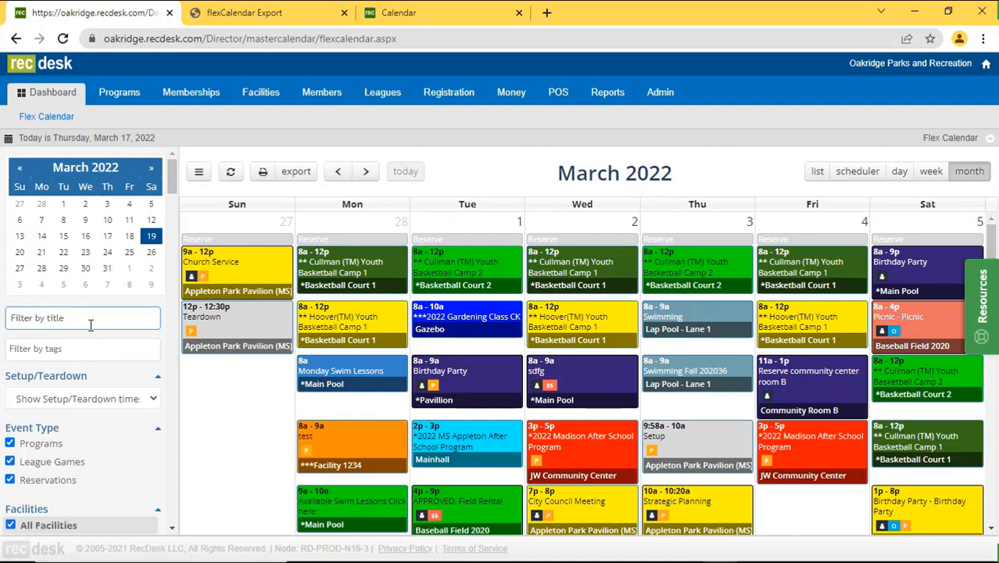
# Start a Tuesday, March 1 reservation titled 'Little League 8U Coach Pitch - RecDesk Bananas'.
pyautogui.click(477, 239)
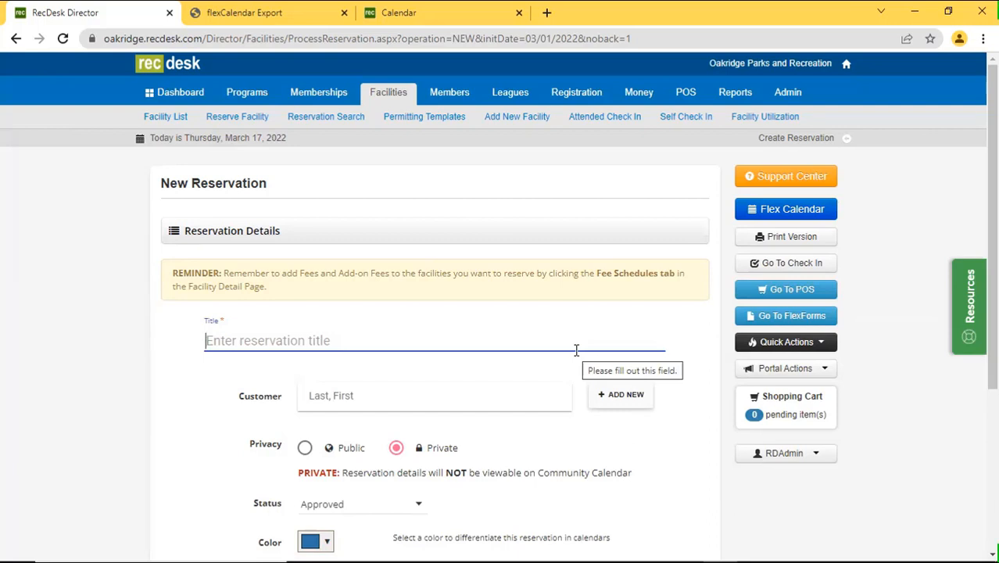
pyautogui.write('Lit')
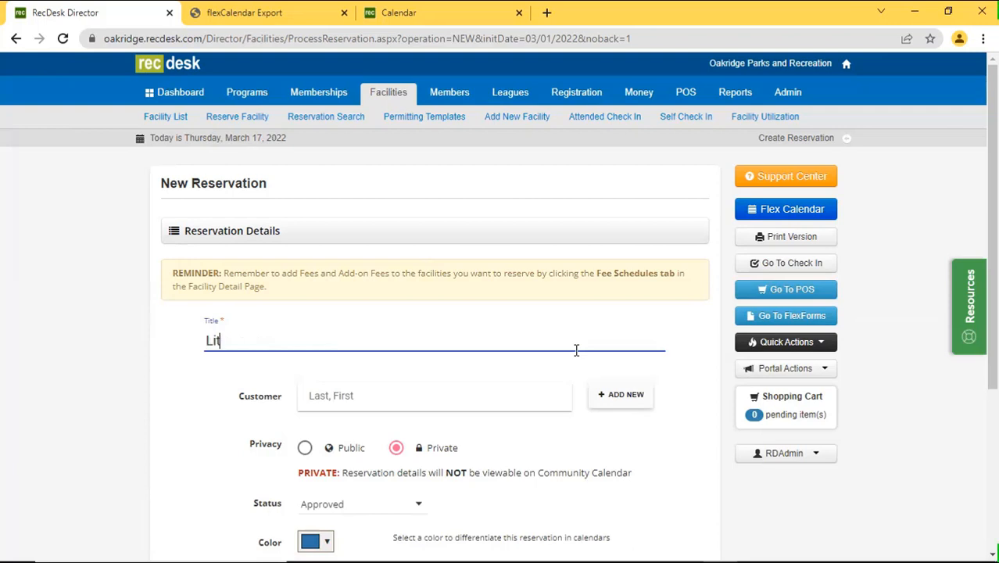
pyautogui.write('tle Leagues')
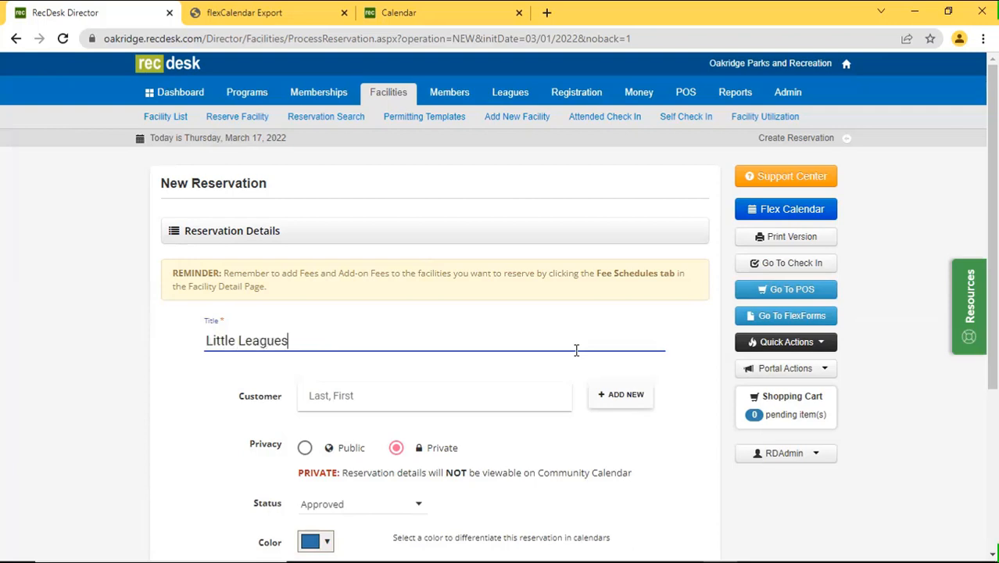
pyautogui.press('BackSpace')
pyautogui.write('8U Coach PItc')
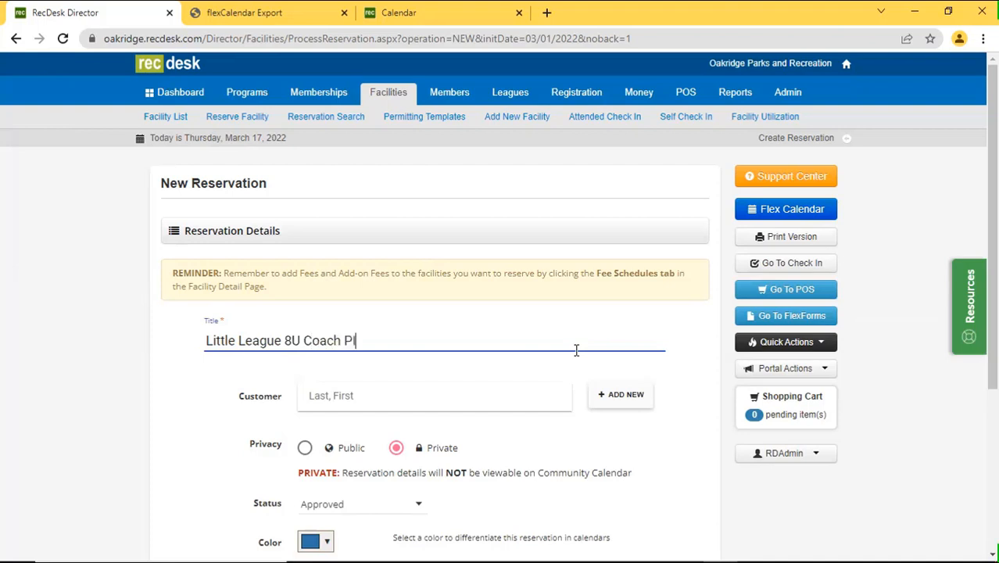
pyautogui.press('BackSpace')
pyautogui.press('BackSpace')
pyautogui.write('itch - Je')
pyautogui.press('BackSpace')
pyautogui.press('BackSpace')
pyautogui.write('RecDesk Bananas')
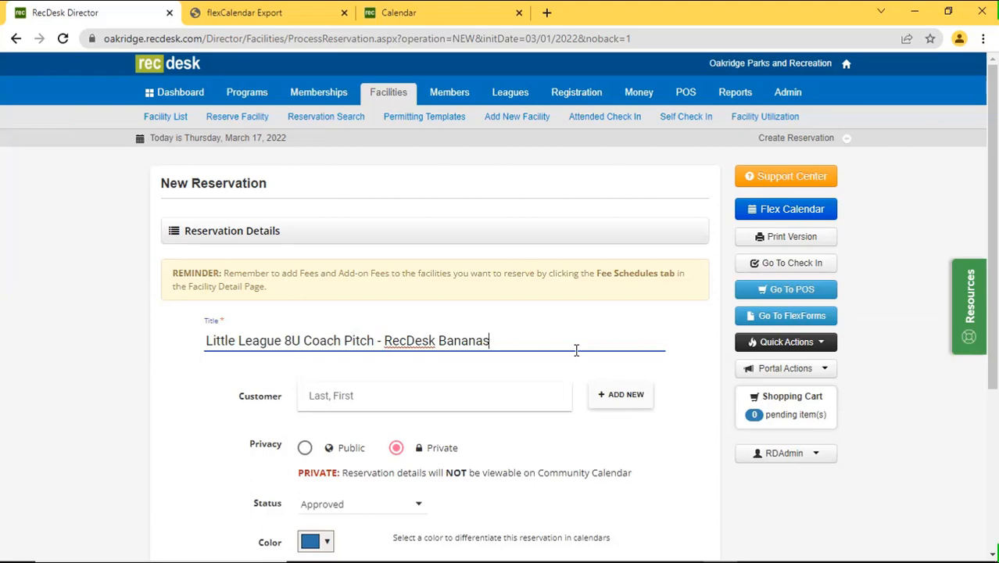
pyautogui.scroll(-3, 426, 316)
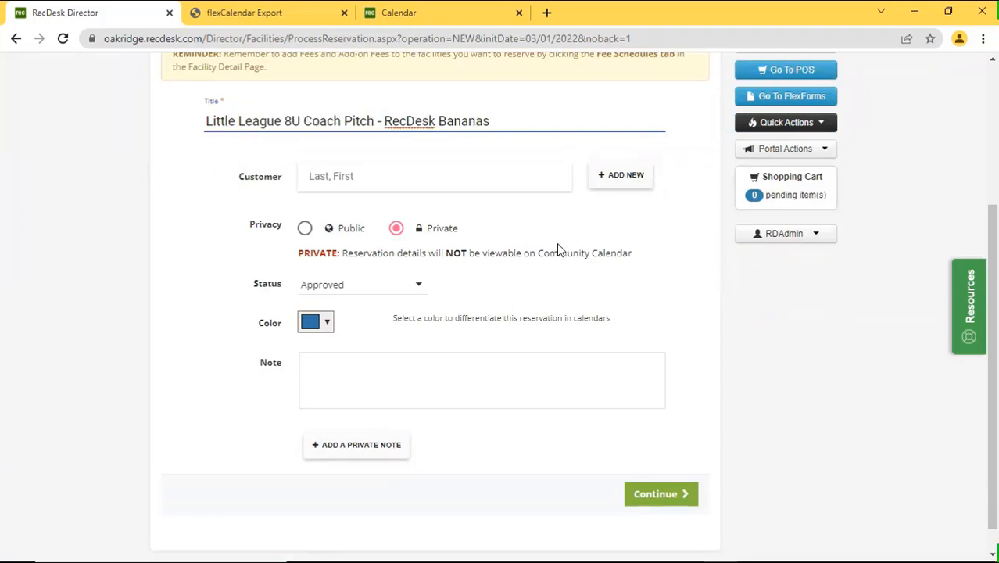
# Search for the customer, attach the non-resident match, and set privacy to Public.
pyautogui.scroll(1, 532, 305)
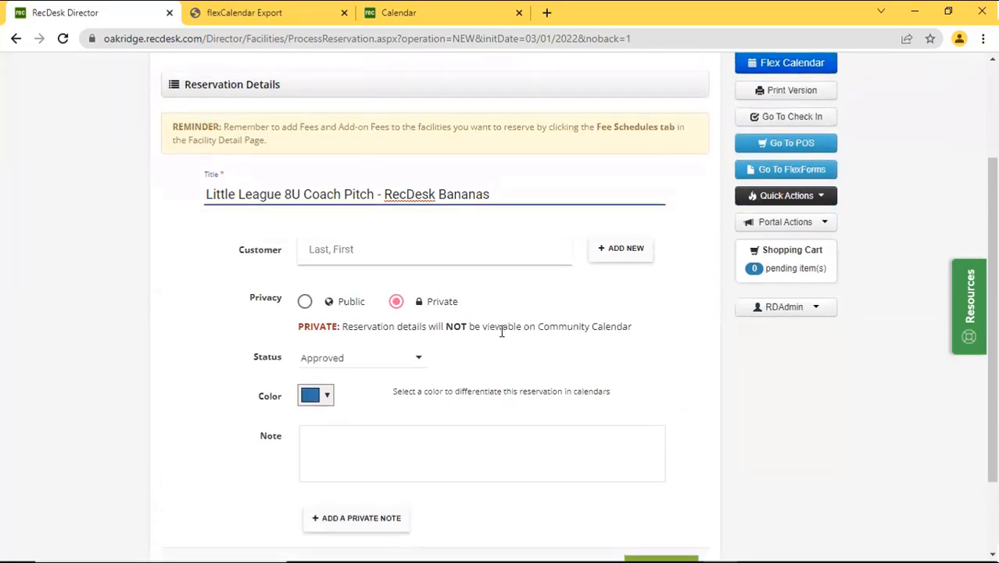
pyautogui.click(444, 257)
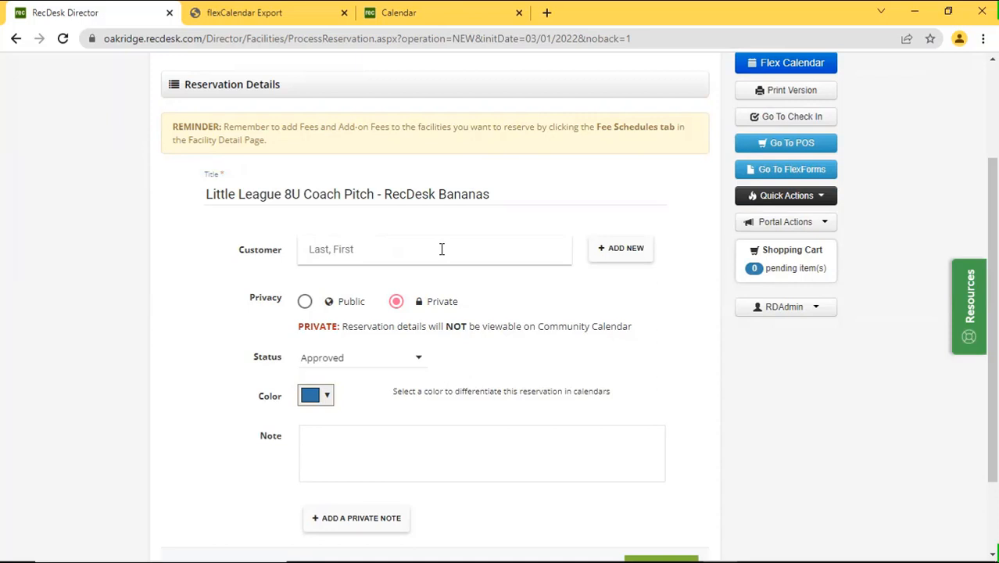
pyautogui.write('vogt')
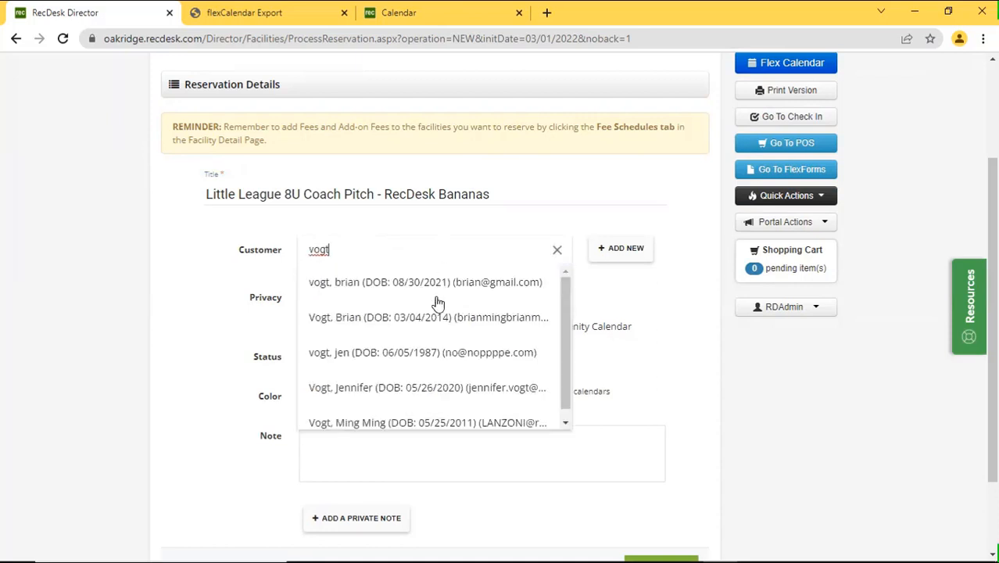
pyautogui.click(425, 387)
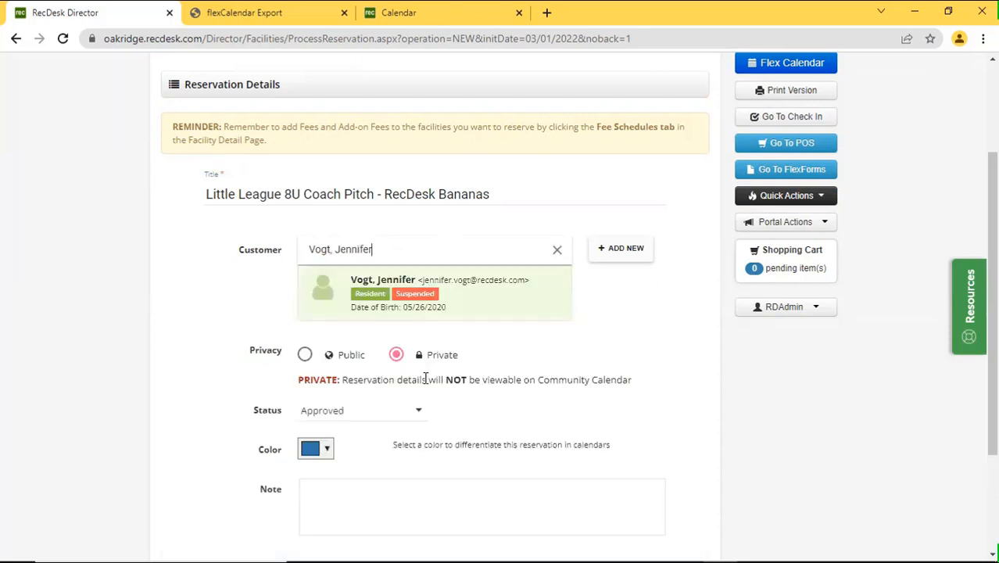
pyautogui.click(557, 251)
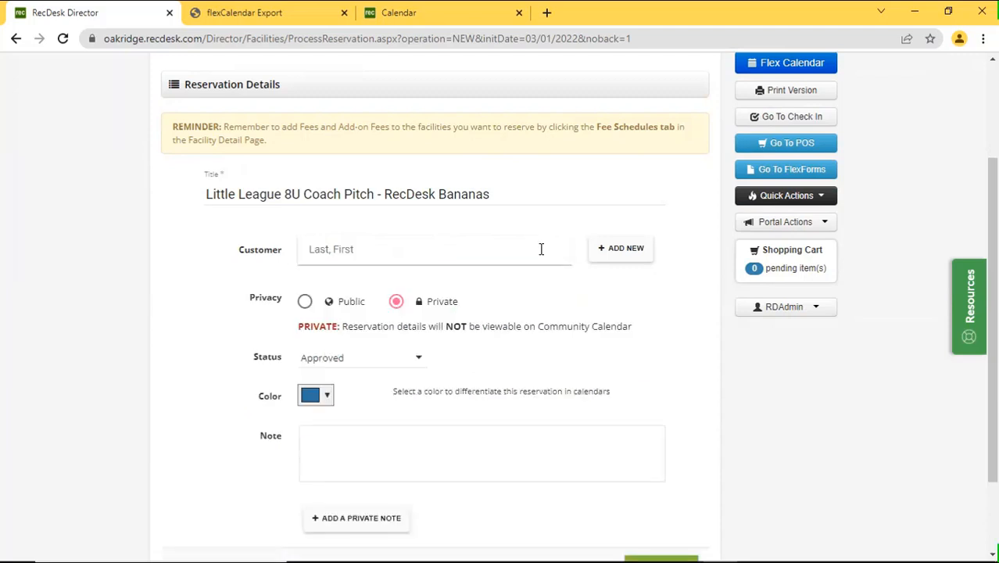
pyautogui.write('vogt')
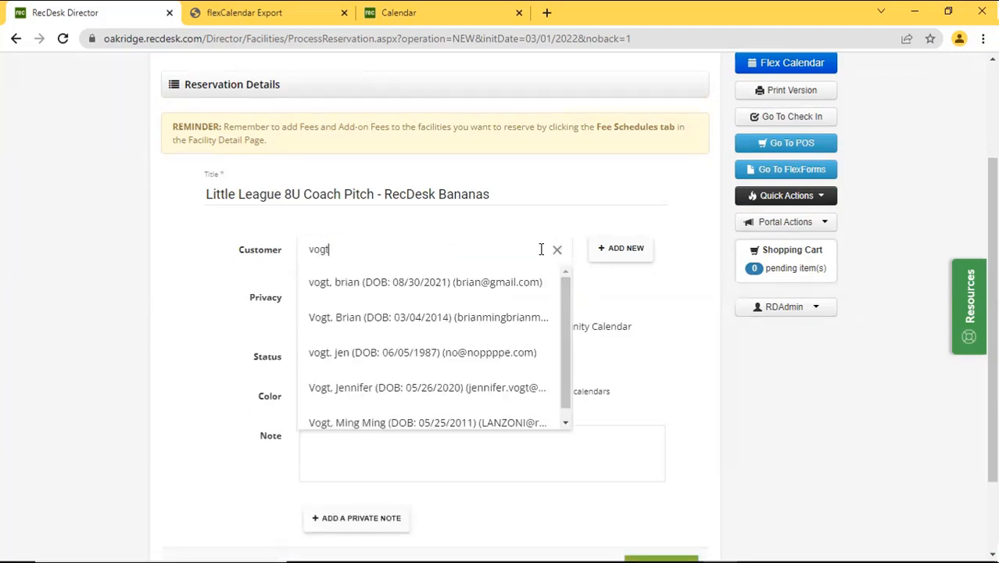
pyautogui.click(448, 357)
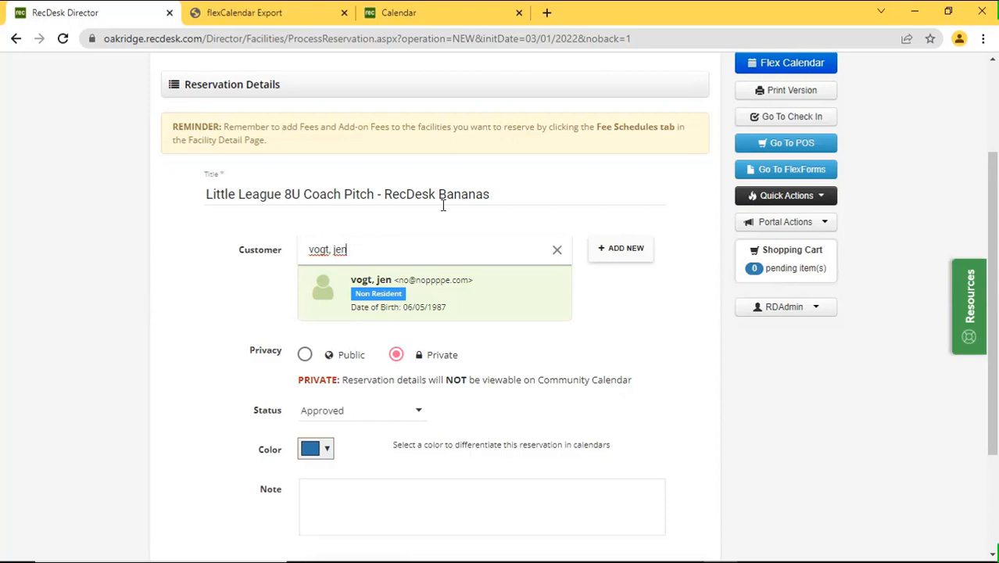
pyautogui.click(305, 354)
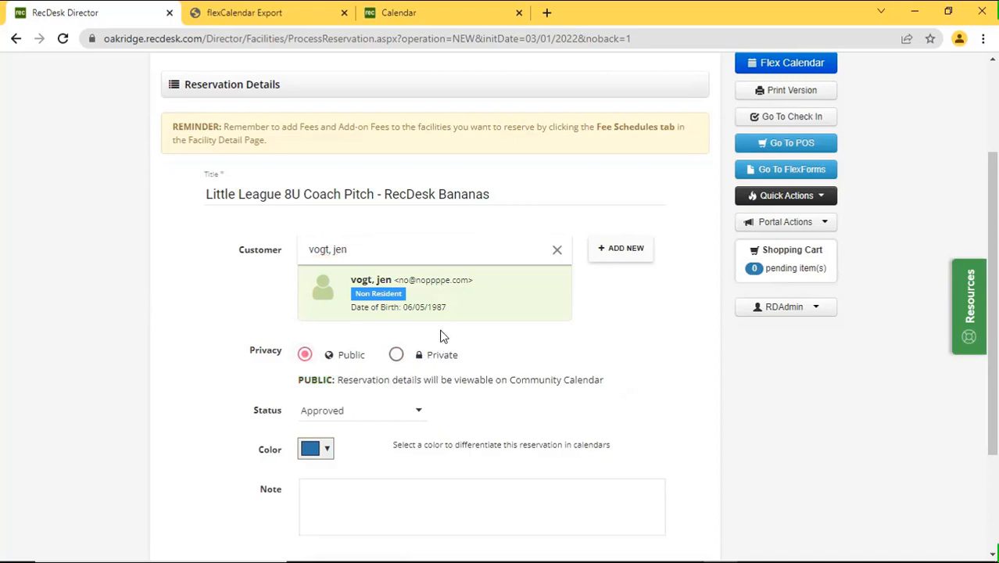
pyautogui.scroll(-1, 434, 358)
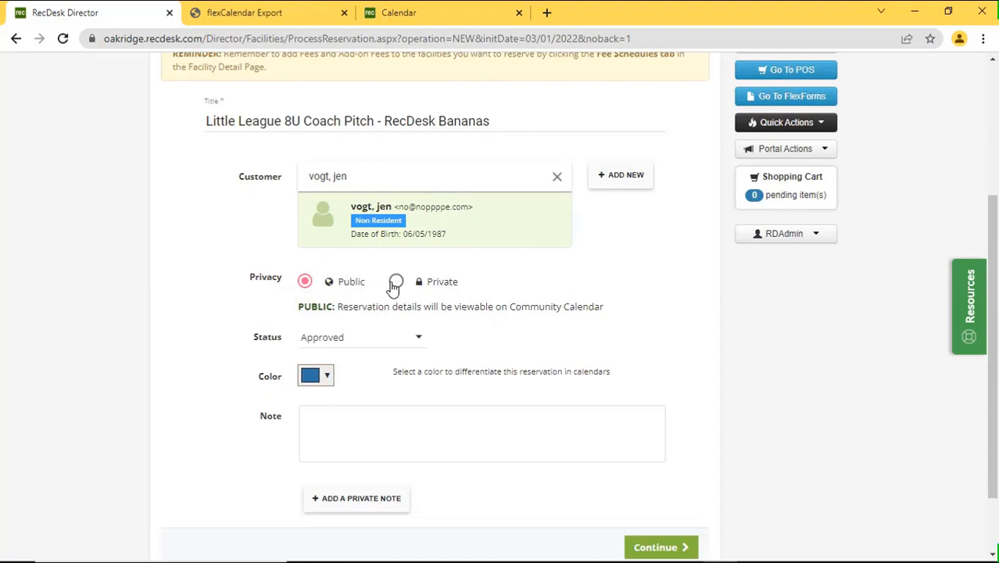
# Give the reservation a green calendar colour and continue to facility selection.
pyautogui.click(326, 375)
pyautogui.click(313, 514)
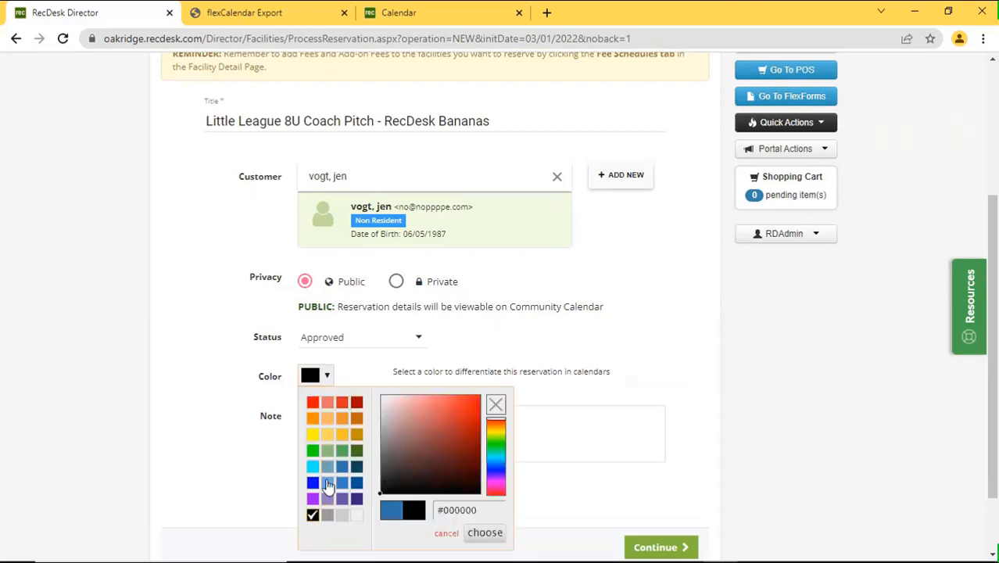
pyautogui.click(314, 451)
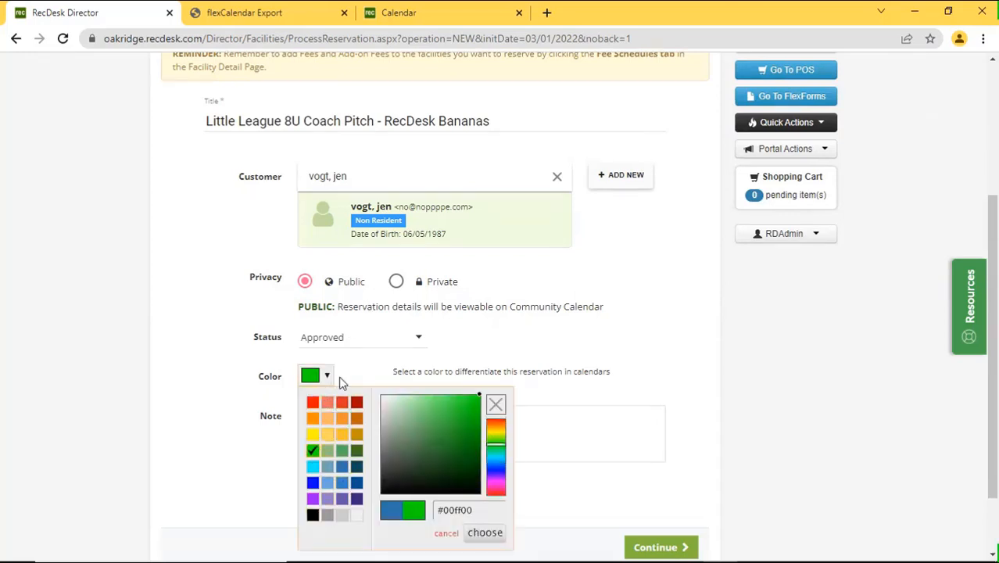
pyautogui.moveTo(472, 410)
pyautogui.mouseDown()
pyautogui.moveTo(451, 405)
pyautogui.moveTo(476, 401)
pyautogui.mouseUp()
pyautogui.click(485, 534)
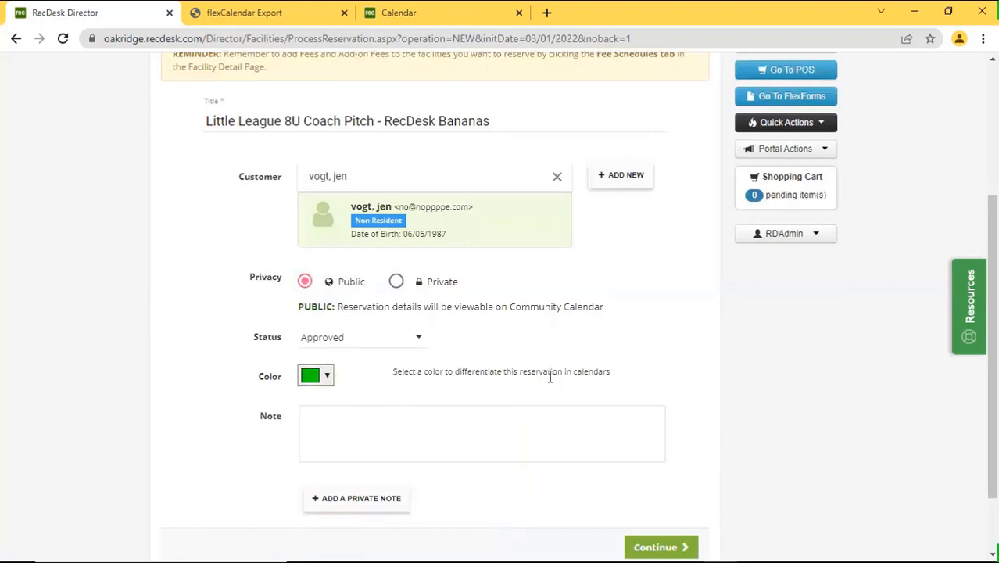
pyautogui.scroll(-1, 669, 408)
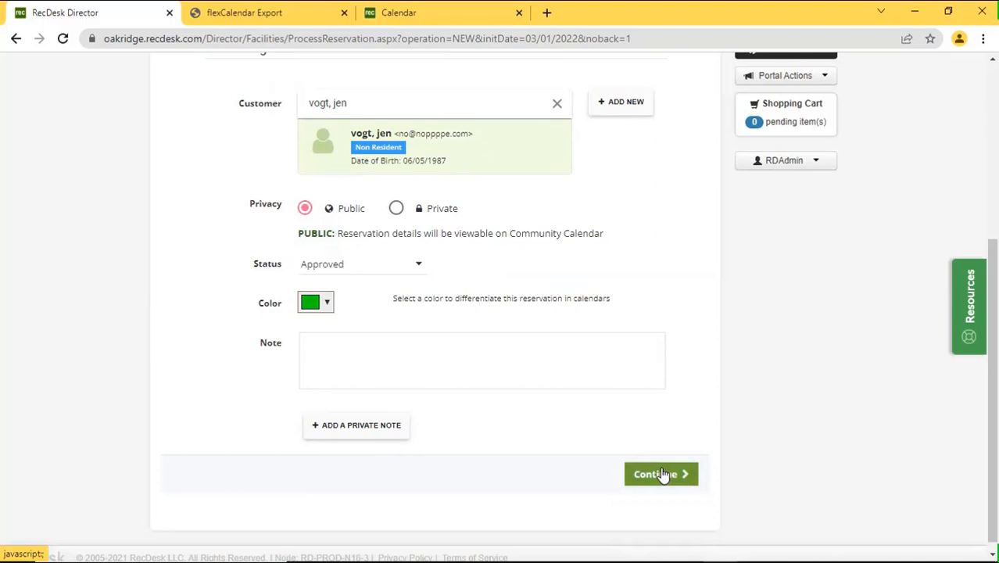
pyautogui.click(662, 474)
# Choose Basketball Court 1 as the facility and move on to dates and times.
pyautogui.click(342, 400)
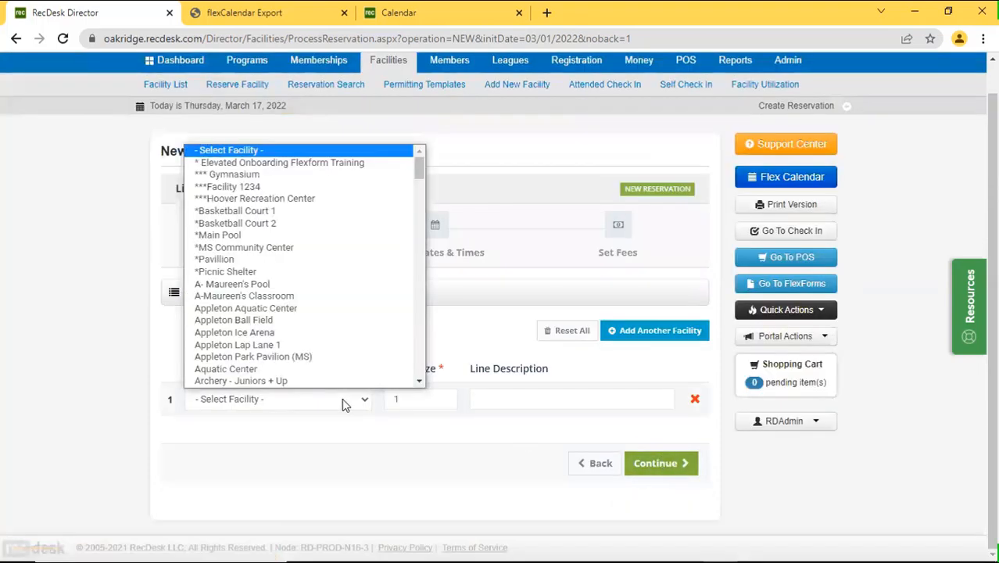
pyautogui.click(328, 200)
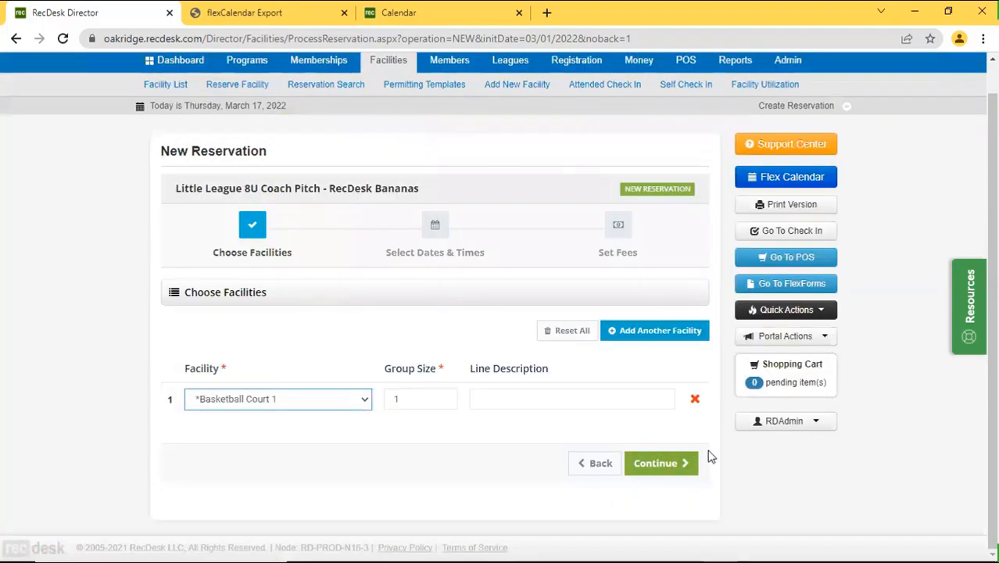
pyautogui.click(663, 463)
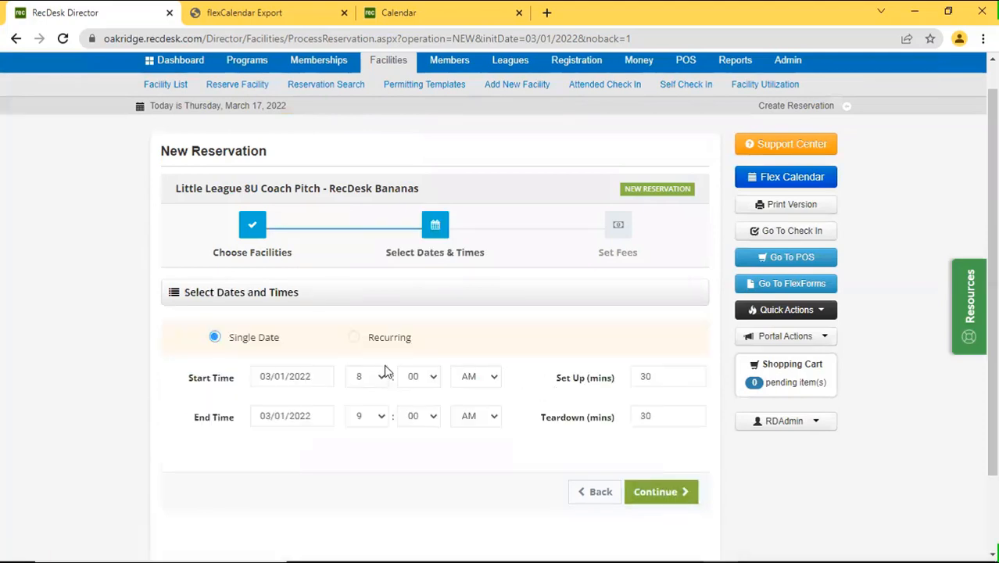
# Make the reservation recur weekly on Saturdays and continue to Set Fees.
pyautogui.click(401, 339)
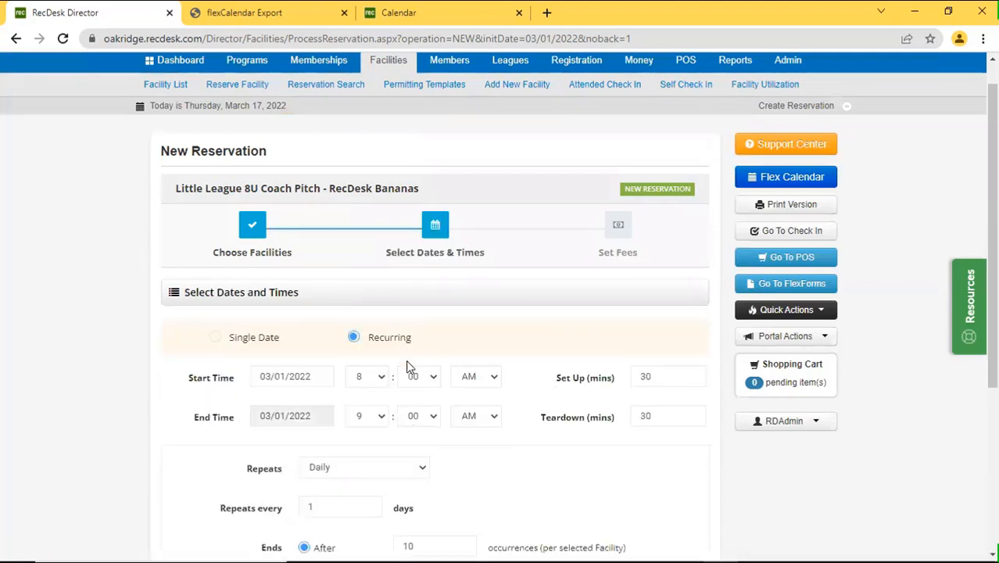
pyautogui.scroll(-2, 529, 384)
pyautogui.click(403, 322)
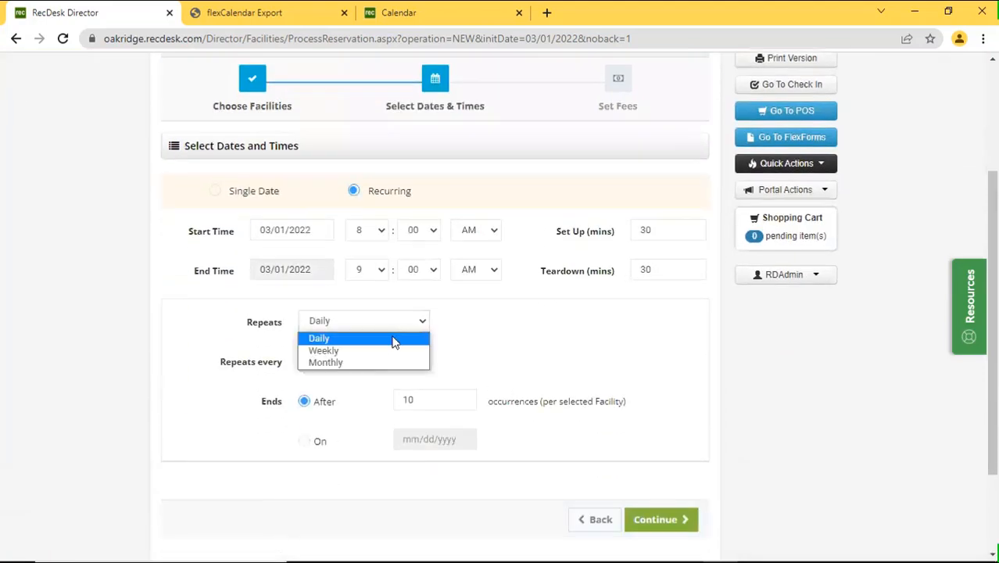
pyautogui.click(392, 351)
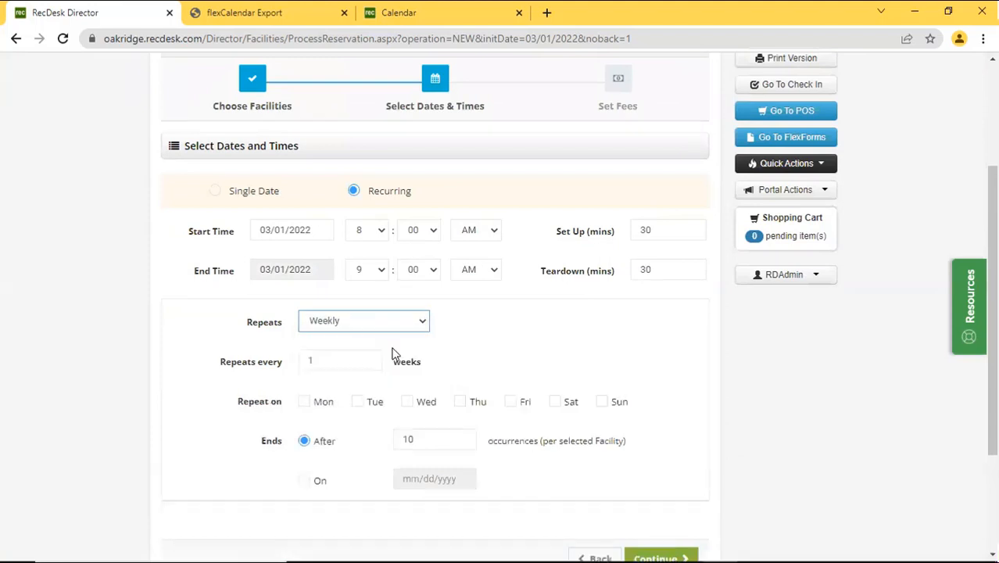
pyautogui.click(555, 403)
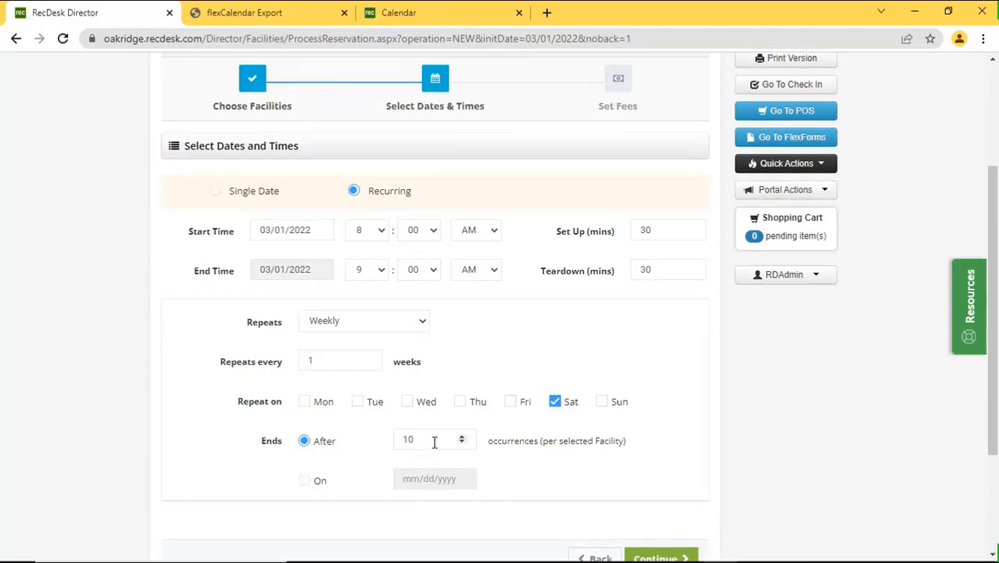
pyautogui.scroll(-2, 626, 434)
pyautogui.click(664, 420)
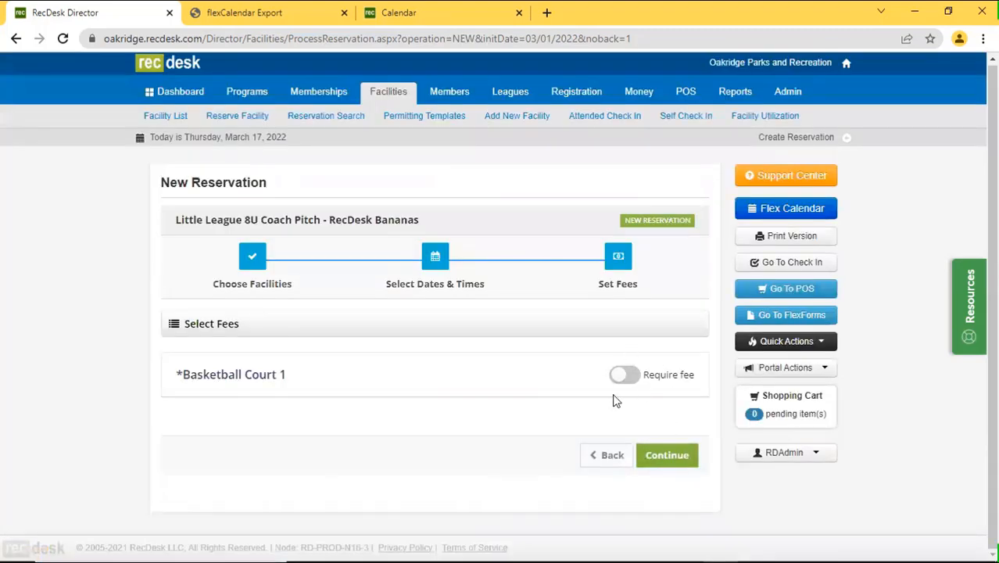
# Continue to the details and try saving, revealing conflicts with Cullman (TM) Youth Basketball Camp 1.
pyautogui.click(665, 455)
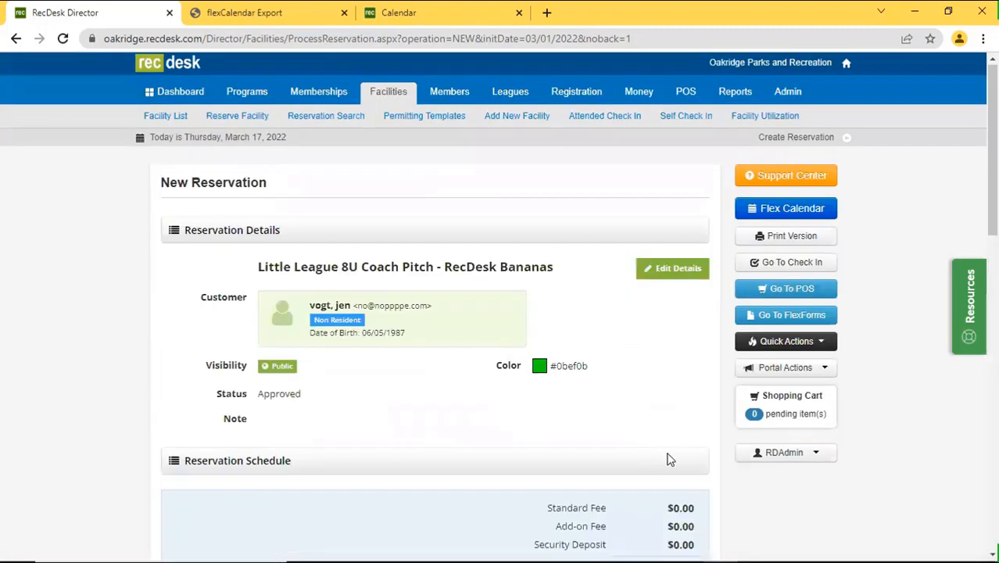
pyautogui.scroll(-1, 670, 462)
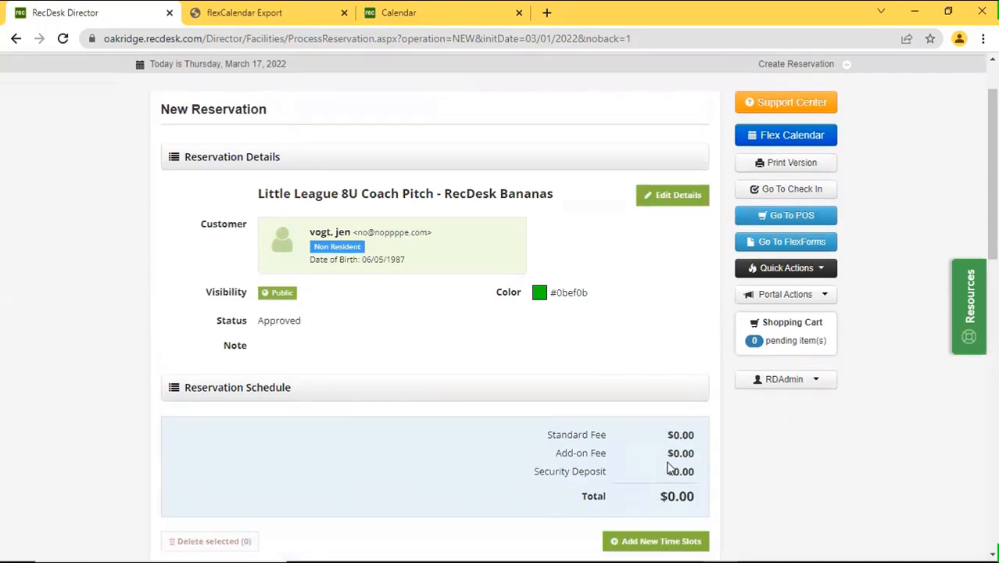
pyautogui.scroll(-7, 670, 468)
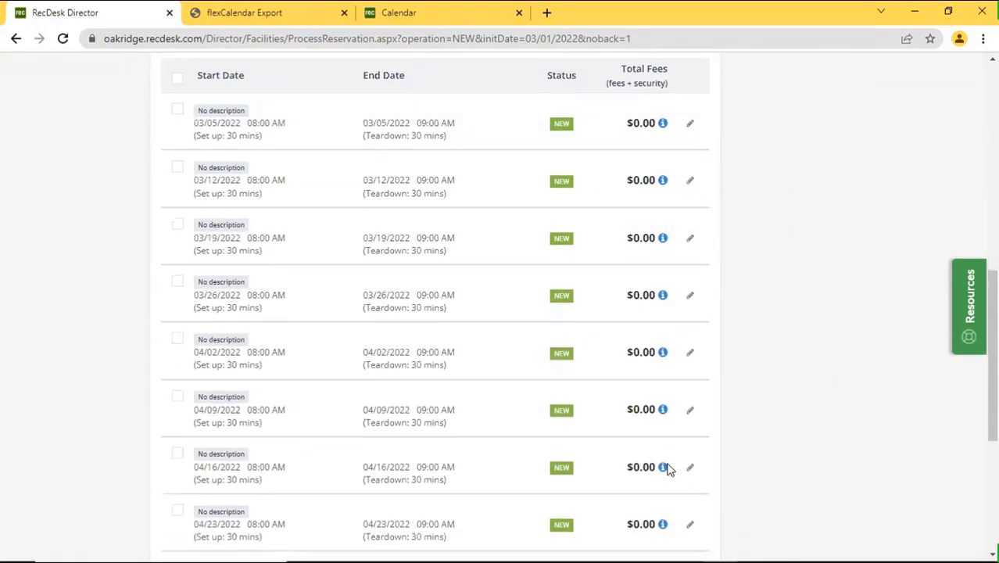
pyautogui.scroll(-5, 669, 468)
pyautogui.click(667, 461)
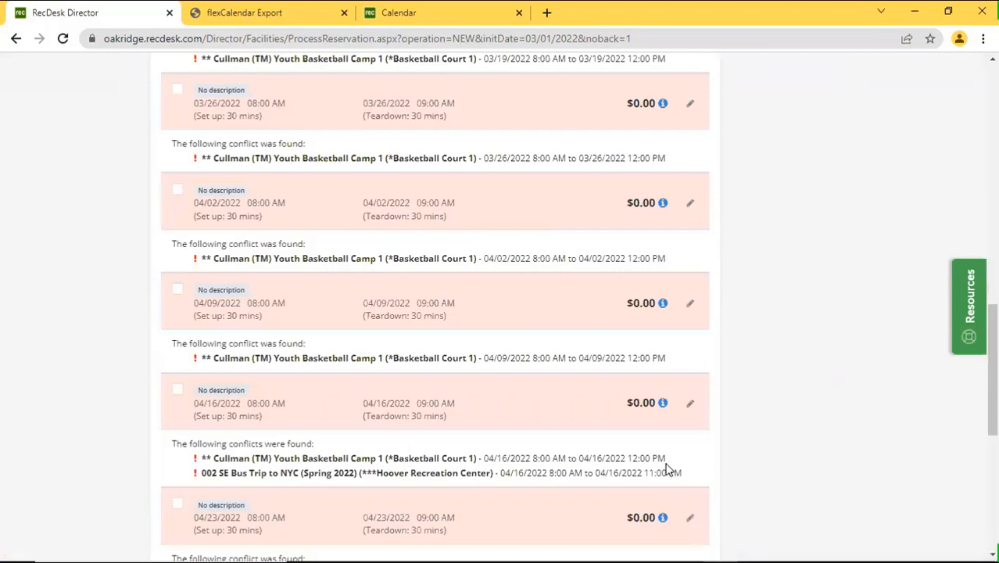
pyautogui.scroll(-5, 667, 468)
pyautogui.scroll(3, 558, 461)
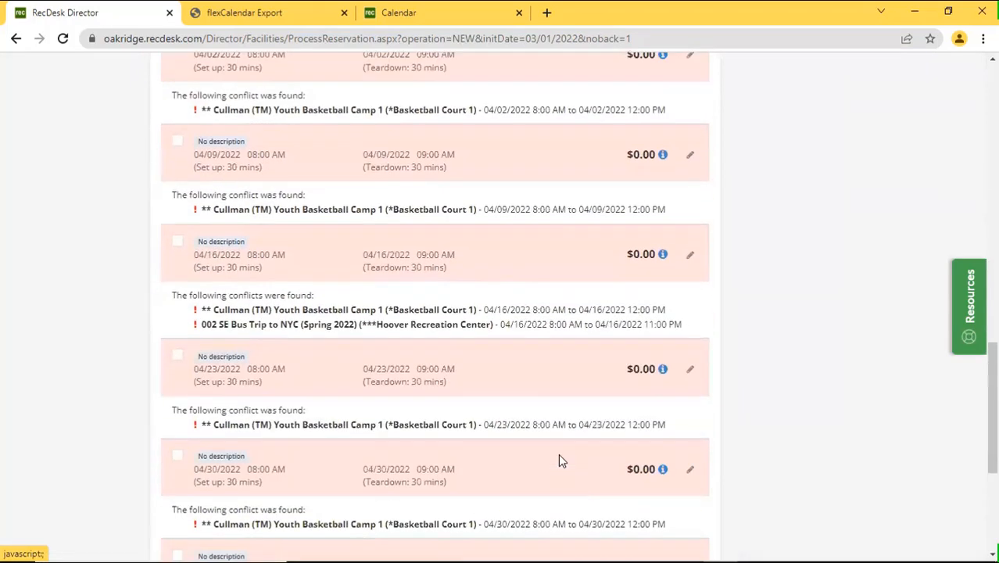
pyautogui.scroll(8, 558, 460)
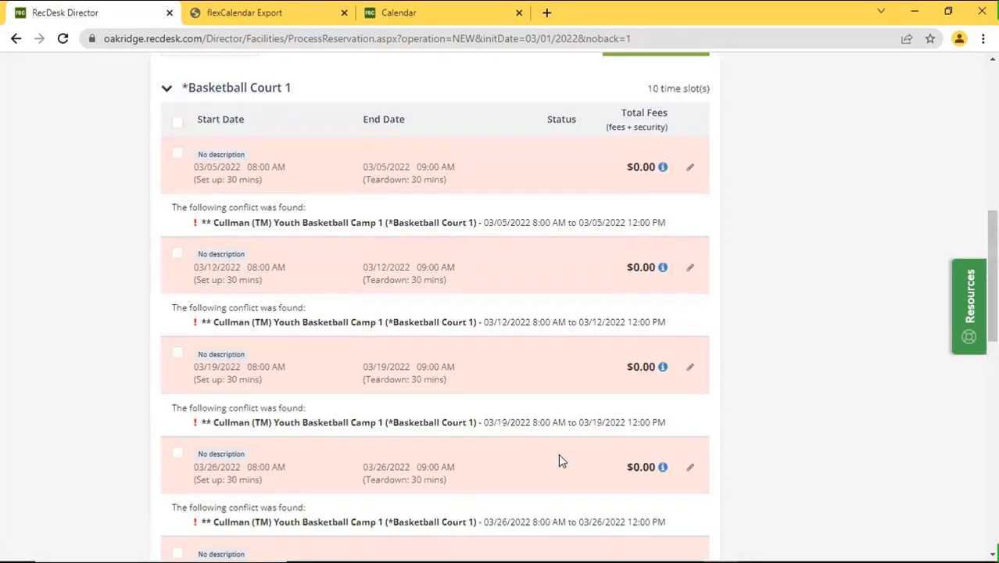
pyautogui.scroll(3, 560, 461)
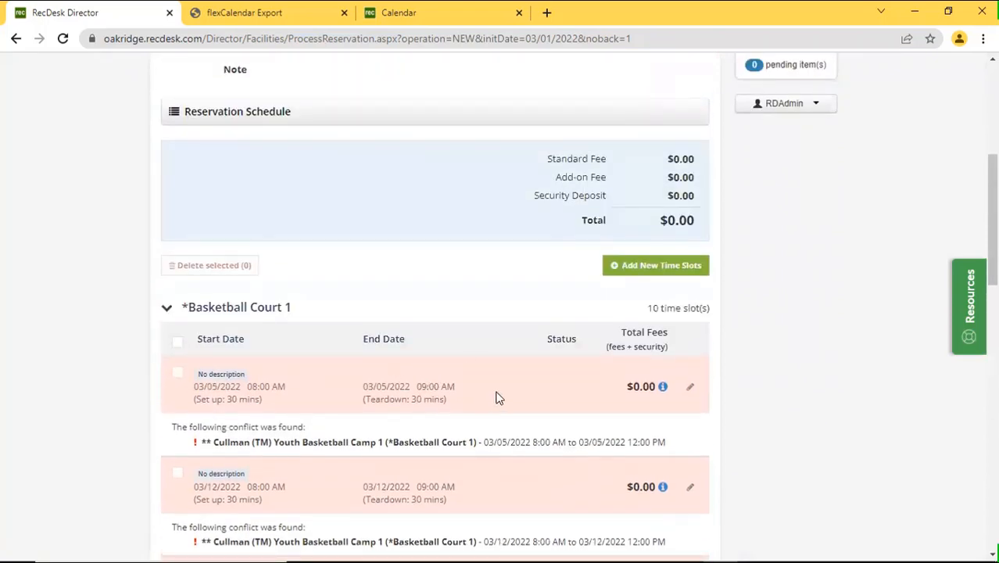
pyautogui.scroll(-1, 485, 389)
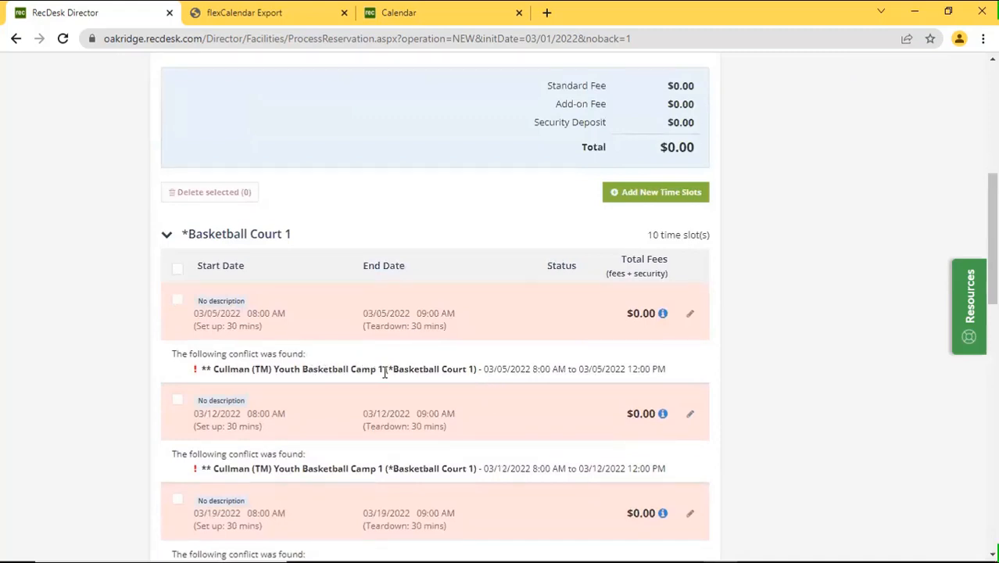
# Highlight the conflicting facility name and tick the 03/05 time slot.
pyautogui.moveTo(387, 369); pyautogui.dragTo(473, 369)
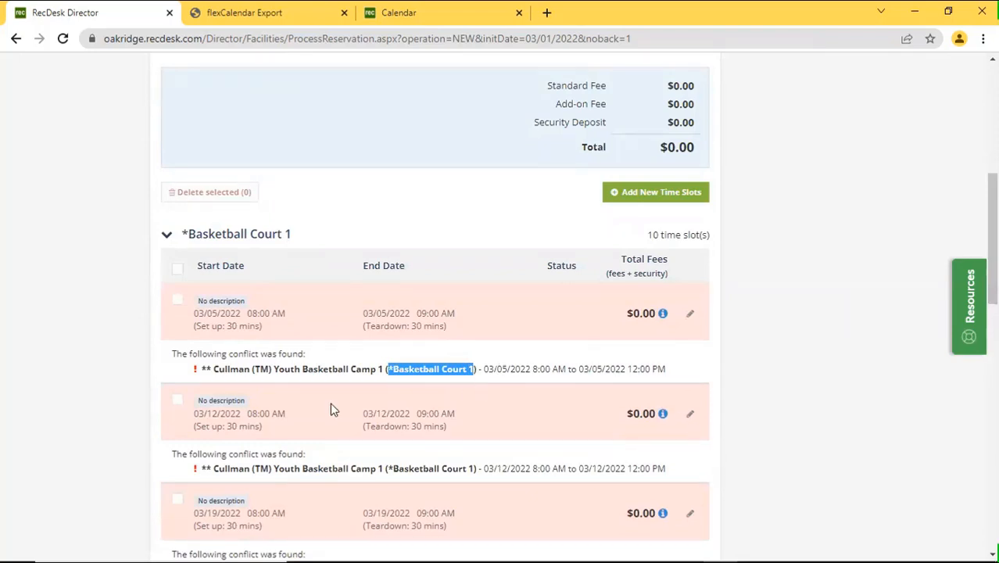
pyautogui.click(565, 381)
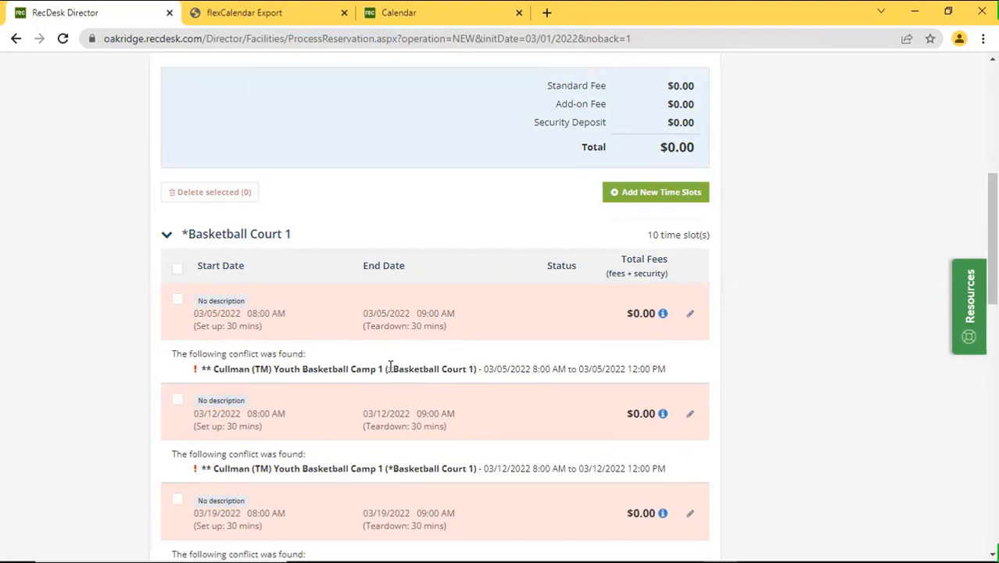
pyautogui.moveTo(388, 368); pyautogui.dragTo(473, 368)
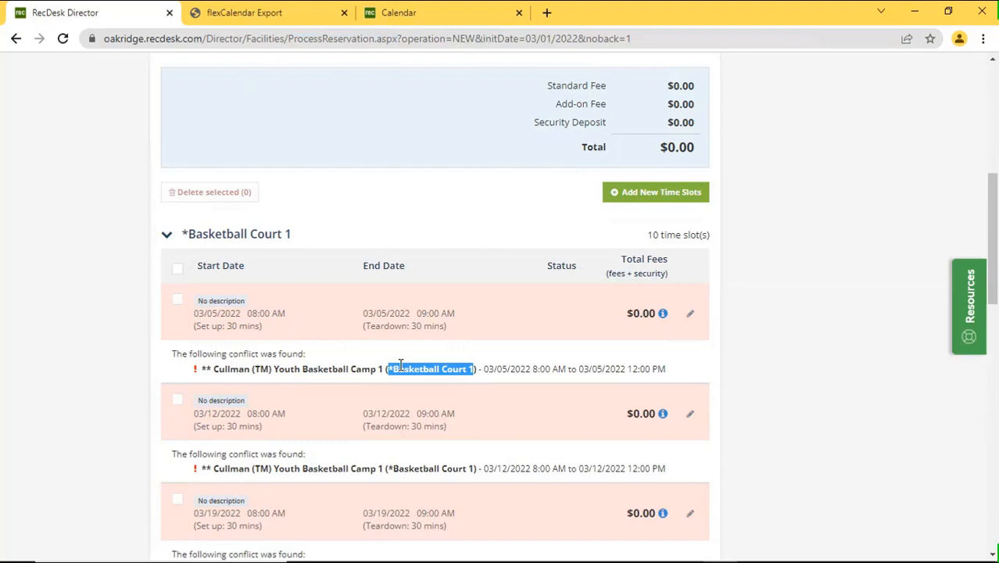
pyautogui.click(177, 301)
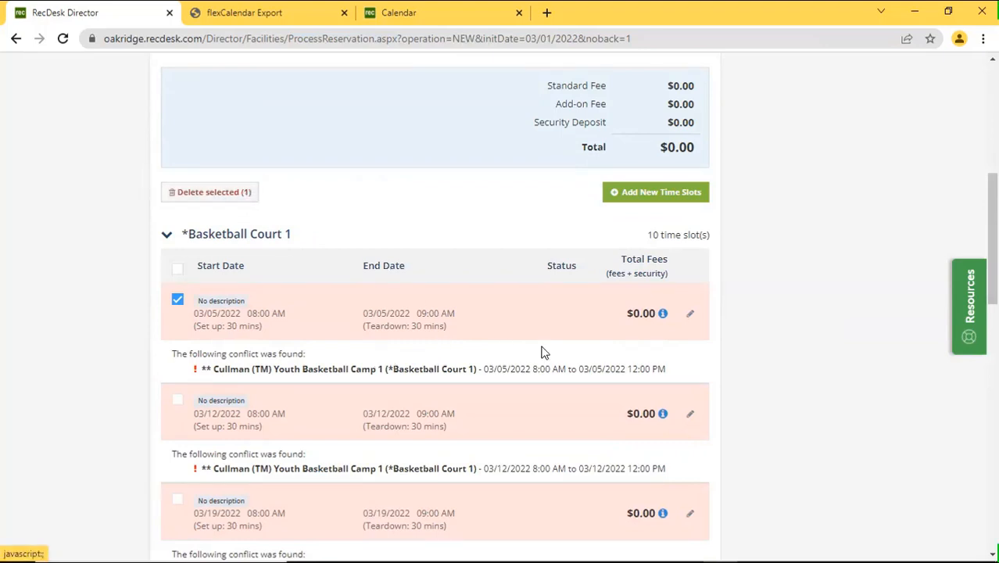
# Move the 03/05 slot's start and end dates to 03/06/2022 and save the change.
pyautogui.click(689, 314)
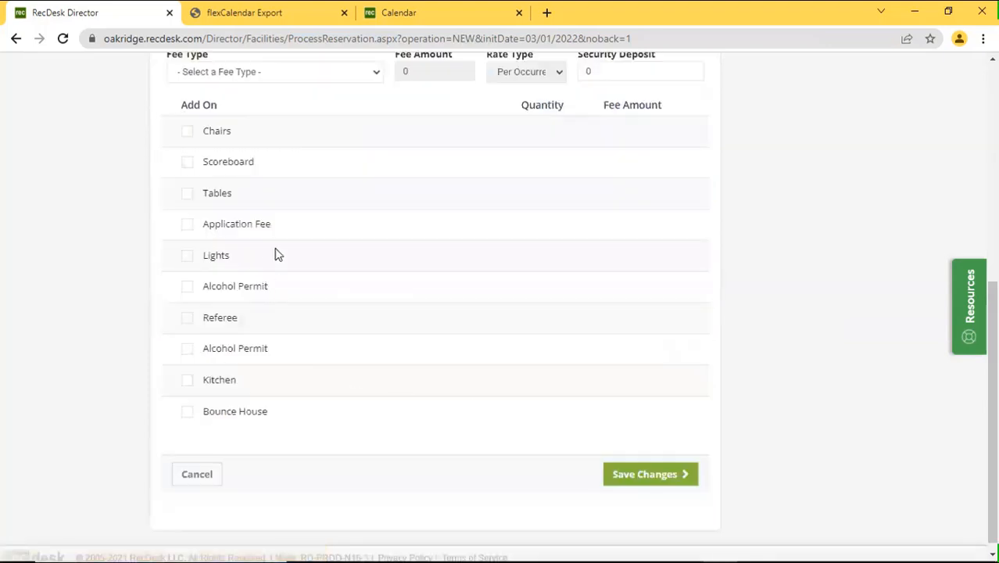
pyautogui.scroll(4, 297, 266)
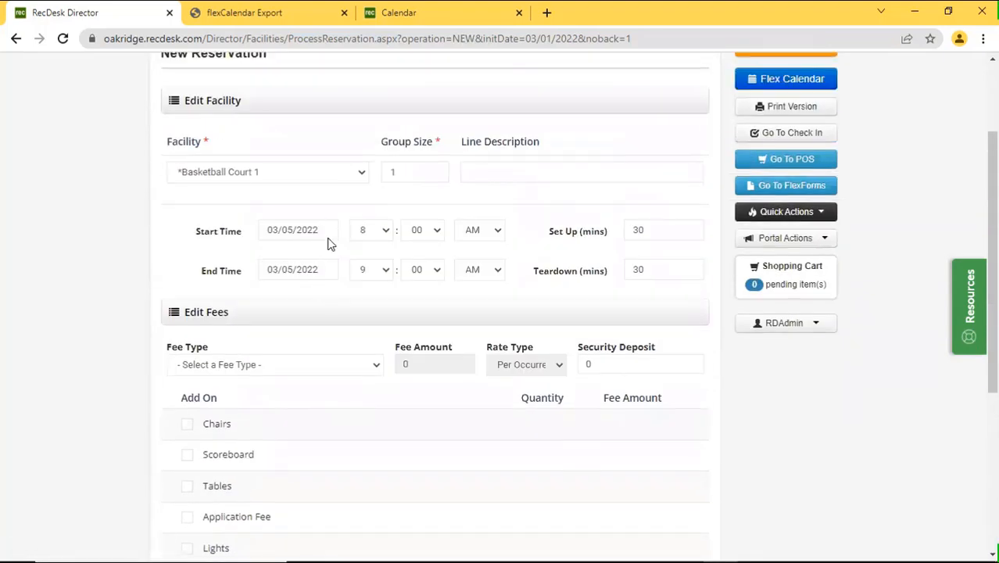
pyautogui.click(327, 231)
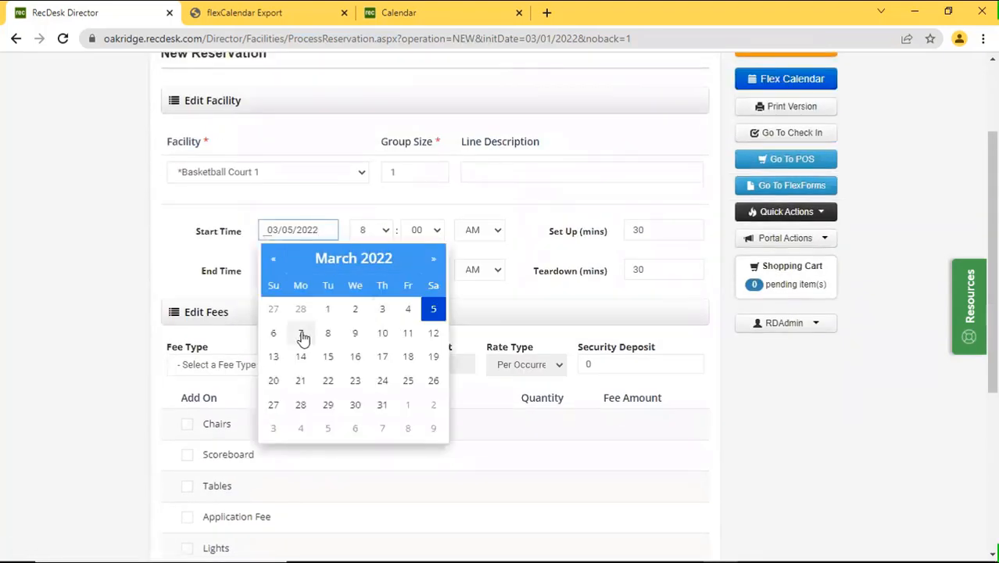
pyautogui.click(274, 333)
pyautogui.click(321, 275)
pyautogui.click(277, 373)
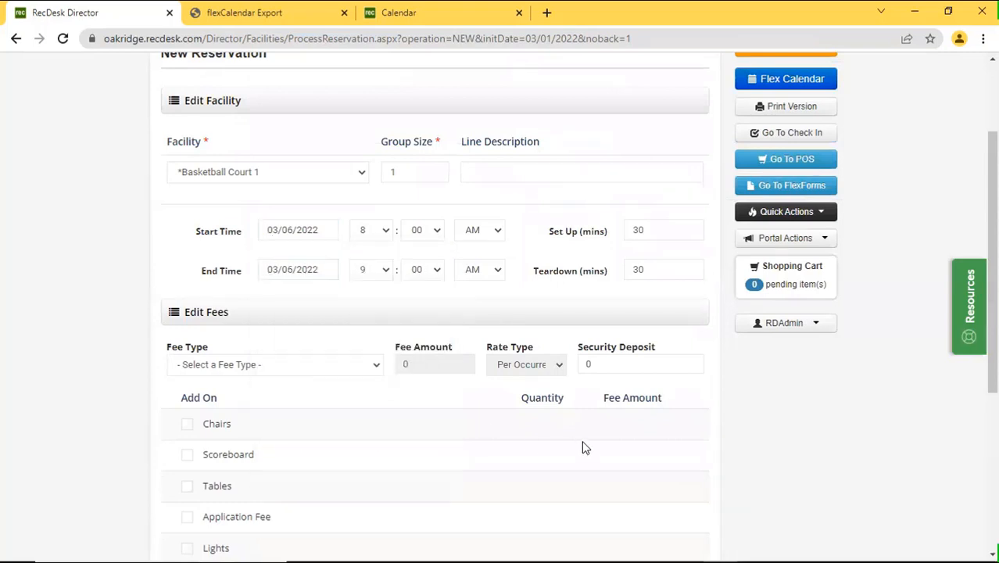
pyautogui.scroll(-3, 583, 442)
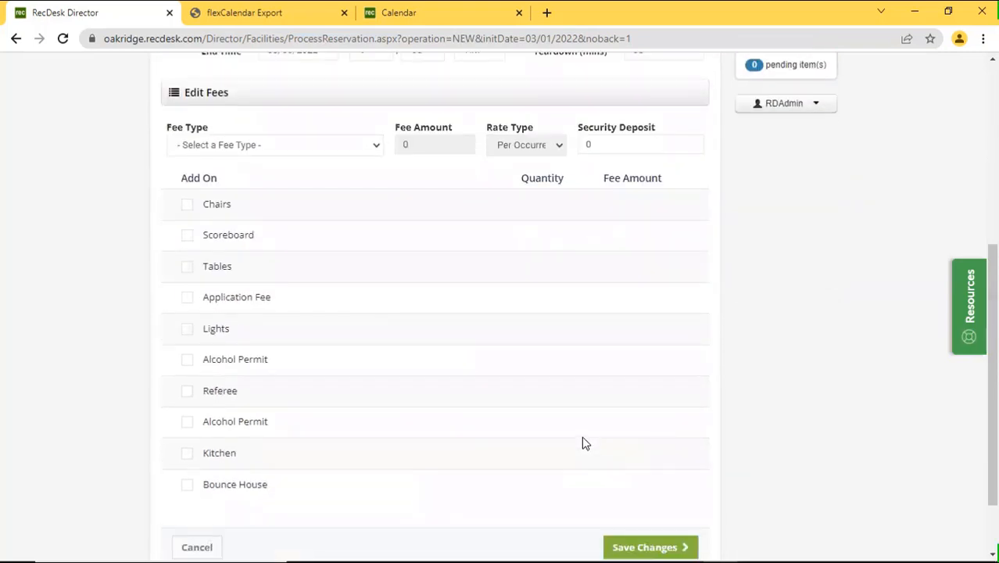
pyautogui.scroll(-2, 625, 446)
pyautogui.click(660, 463)
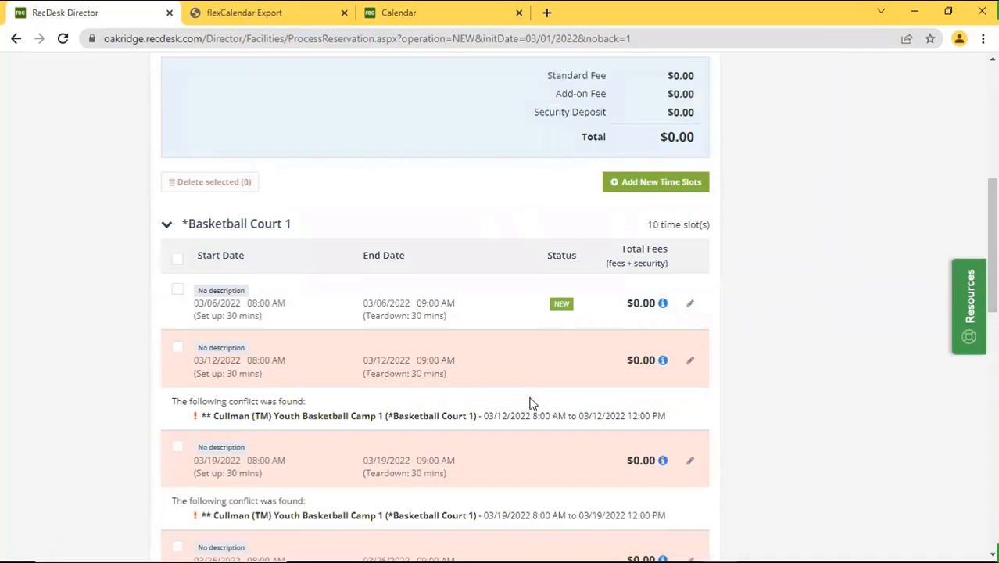
# Save the reservation despite its conflicts and open the facility calendar.
pyautogui.scroll(-10, 530, 406)
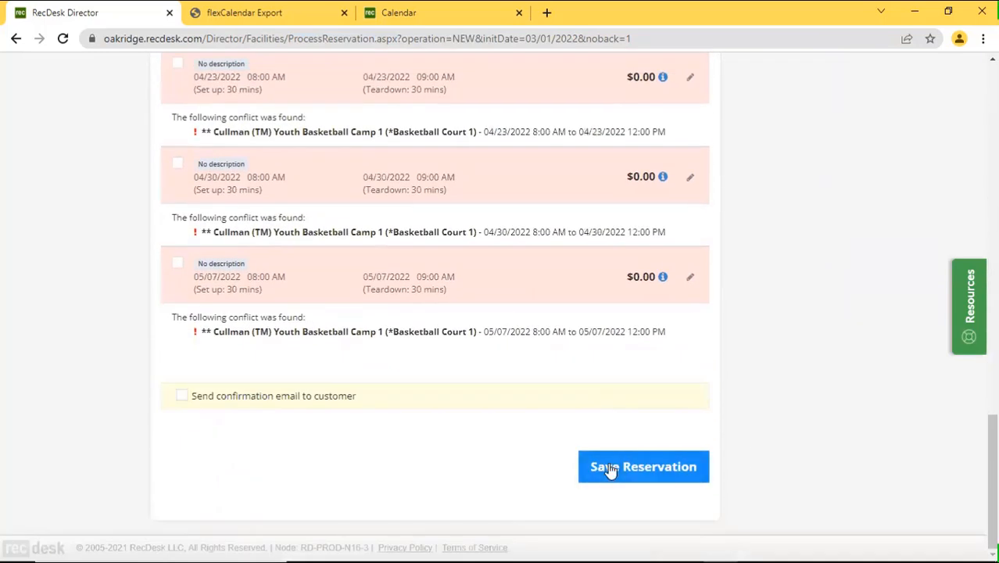
pyautogui.click(608, 462)
pyautogui.click(608, 462)
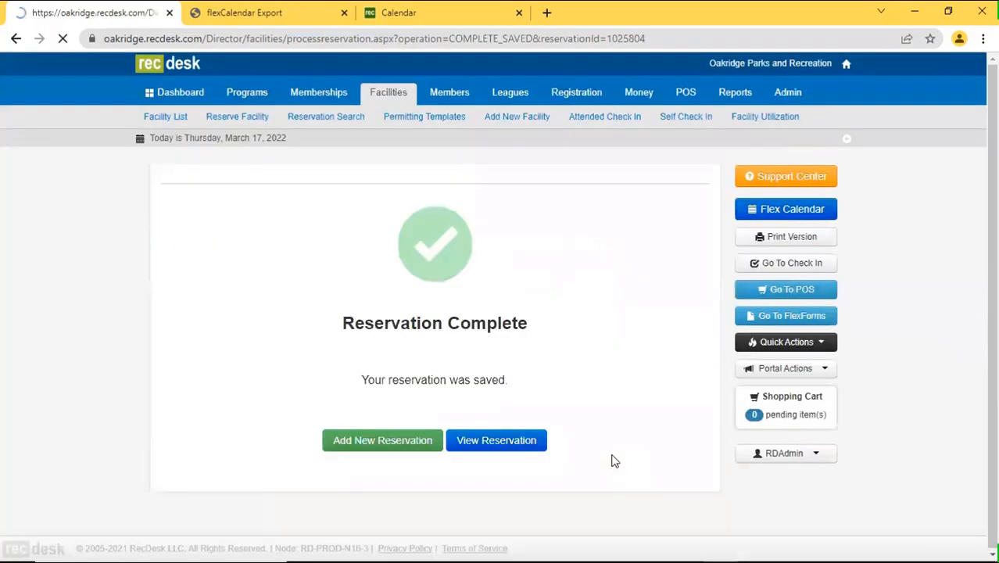
pyautogui.click(780, 210)
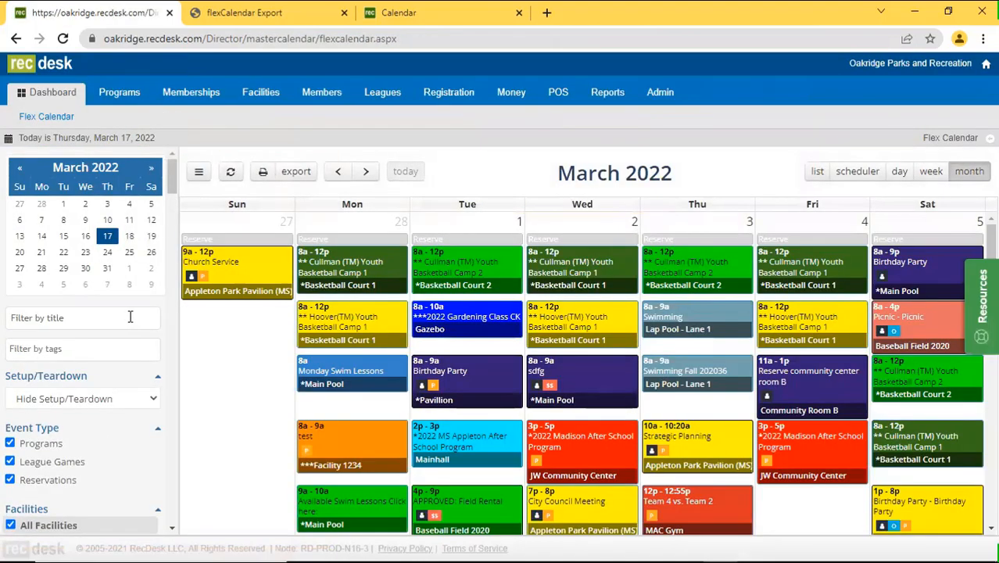
# Filter the calendar by title 'banana', then replace it with 'little league'.
pyautogui.click(130, 316)
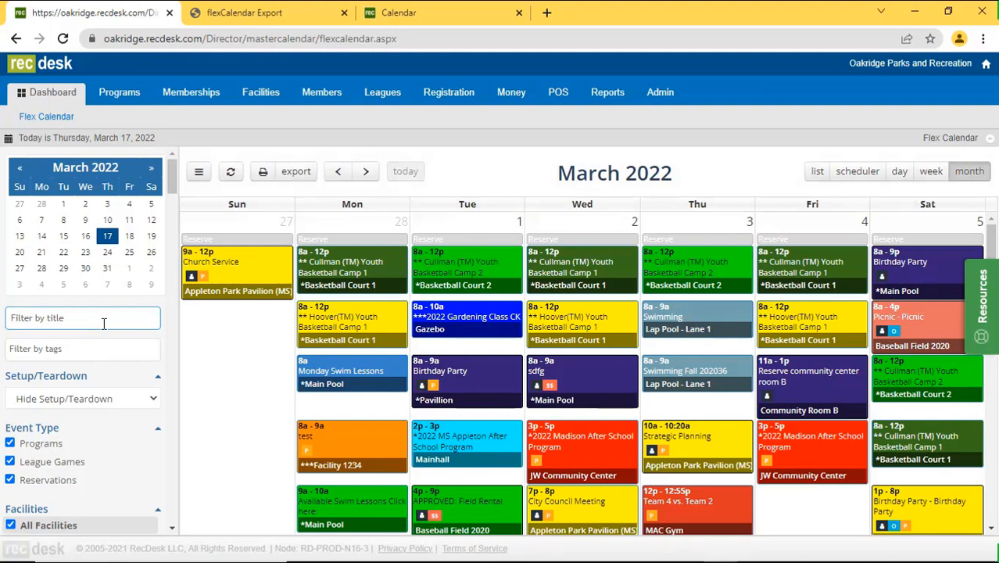
pyautogui.write('banana')
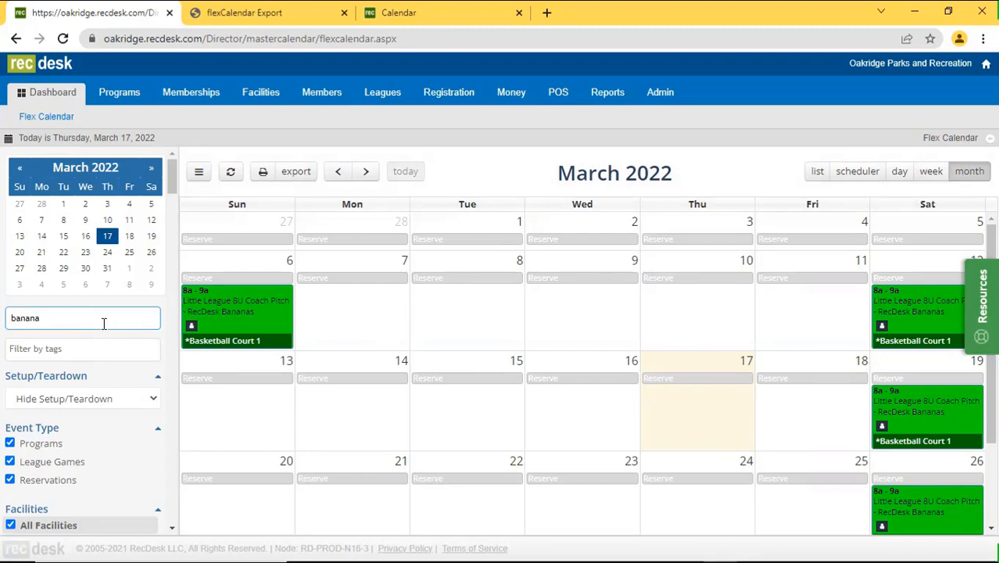
pyautogui.moveTo(157, 312); pyautogui.dragTo(4, 316)
pyautogui.write('little league')
pyautogui.moveTo(93, 324); pyautogui.dragTo(3, 329)
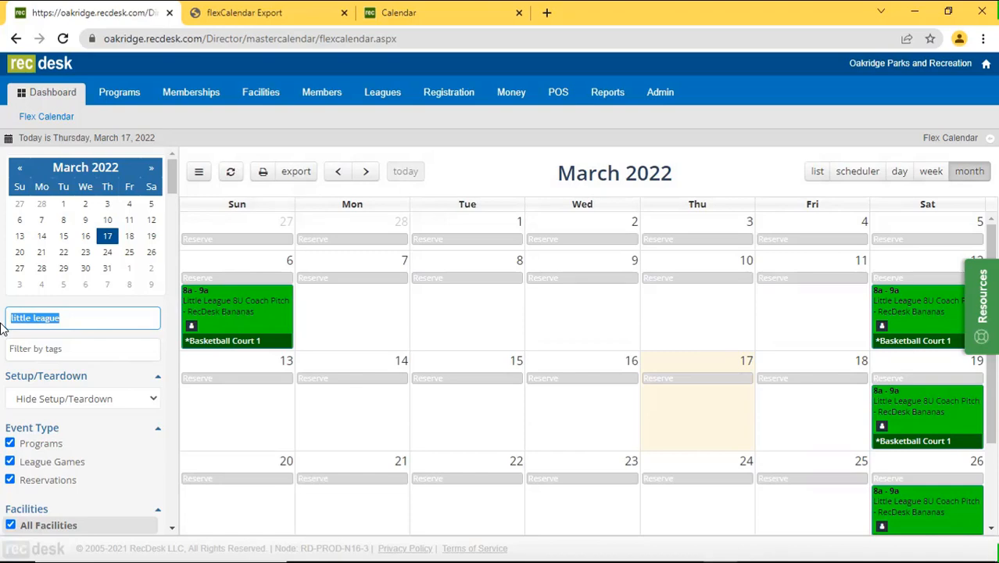
# Clear the text from the Filter by title box so all March 2022 events reappear.
pyautogui.press('BackSpace')
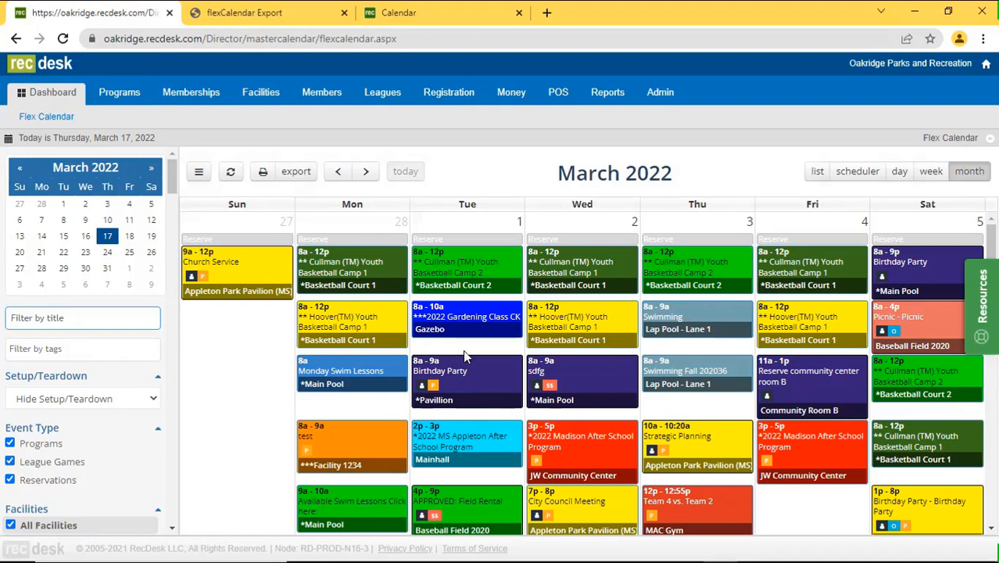
# Switch to the public Community Calendar and bring its March 2022 All Facilities month grid into view.
pyautogui.click(412, 14)
pyautogui.scroll(-3, 625, 320)
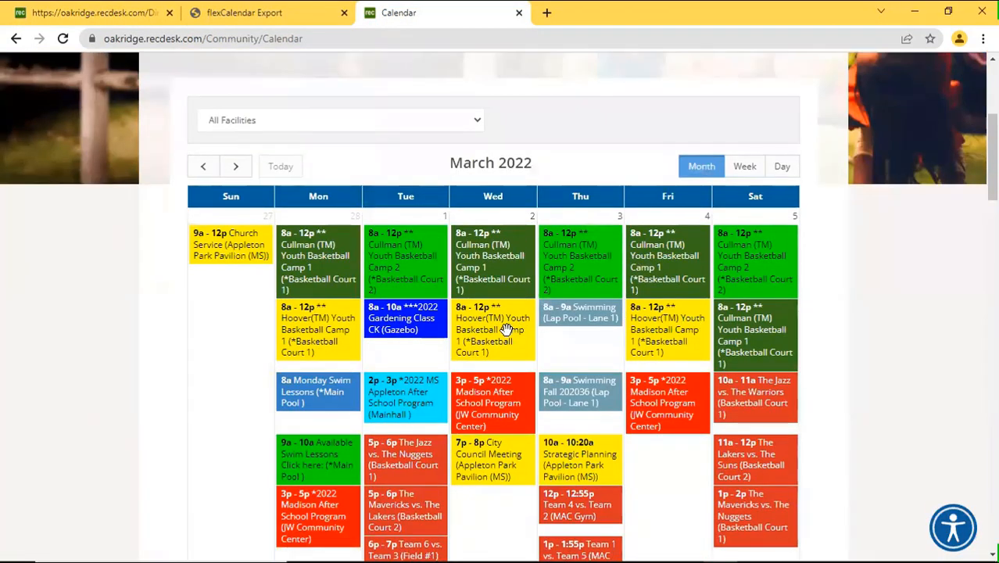
pyautogui.scroll(-1, 504, 328)
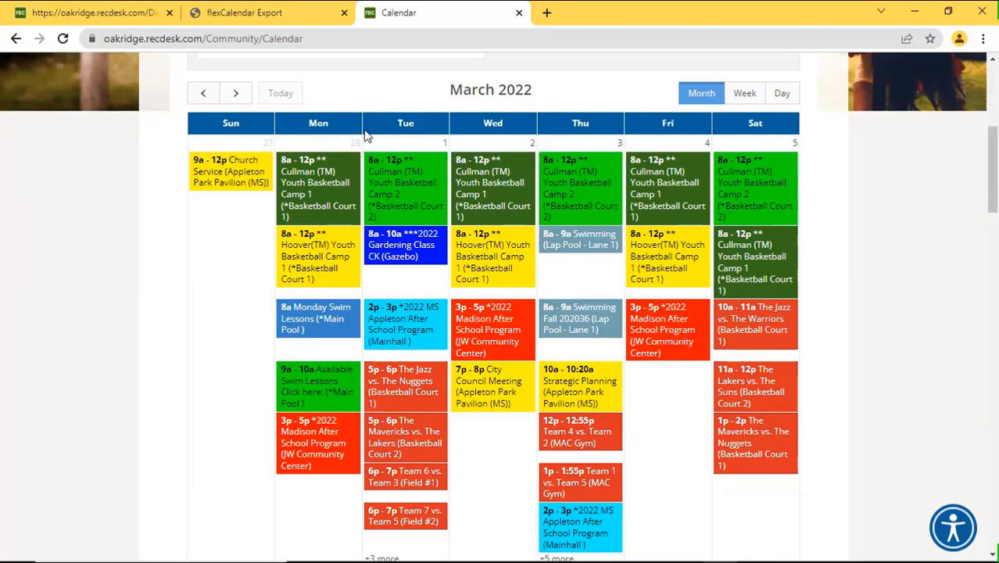
pyautogui.scroll(1, 366, 136)
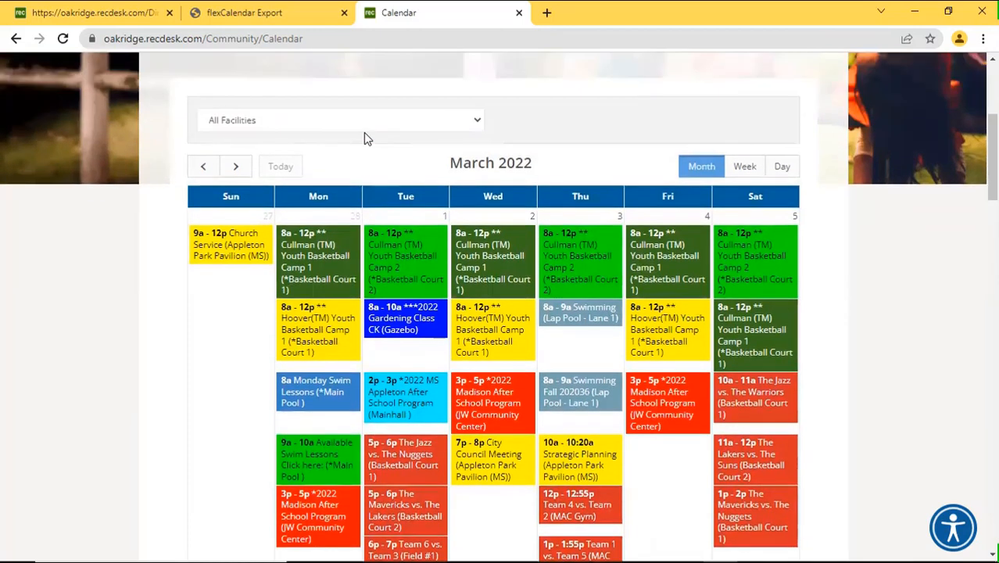
# Return to the staff Flex Calendar and scroll through the unfiltered March 2022 month grid.
pyautogui.click(107, 14)
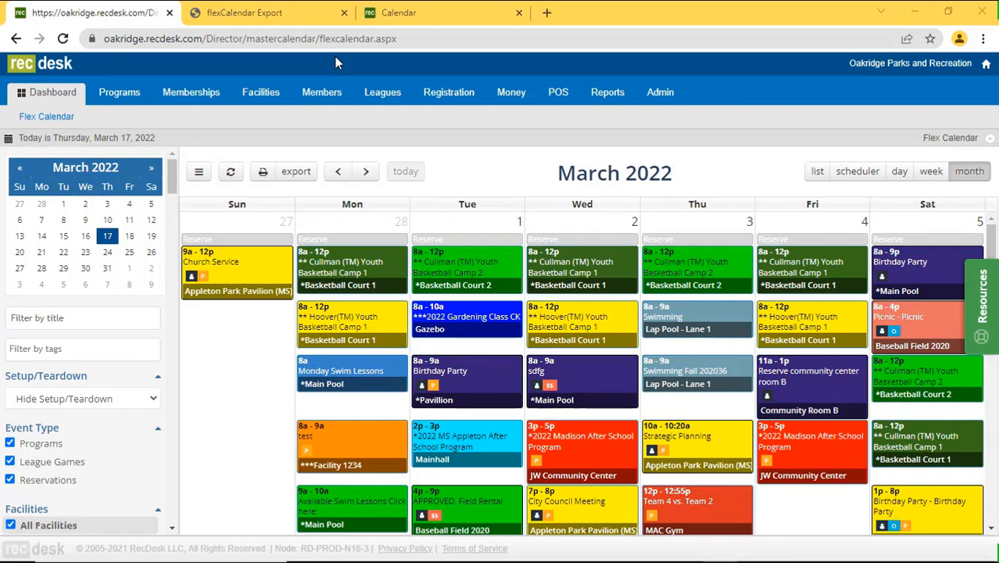
pyautogui.click(89, 320)
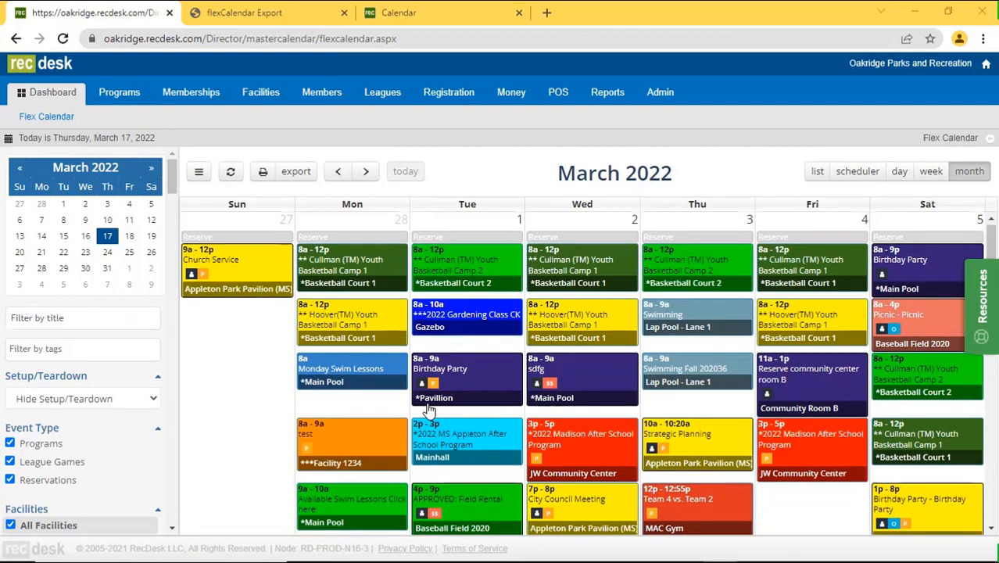
pyautogui.scroll(-2, 431, 409)
pyautogui.scroll(-2, 428, 408)
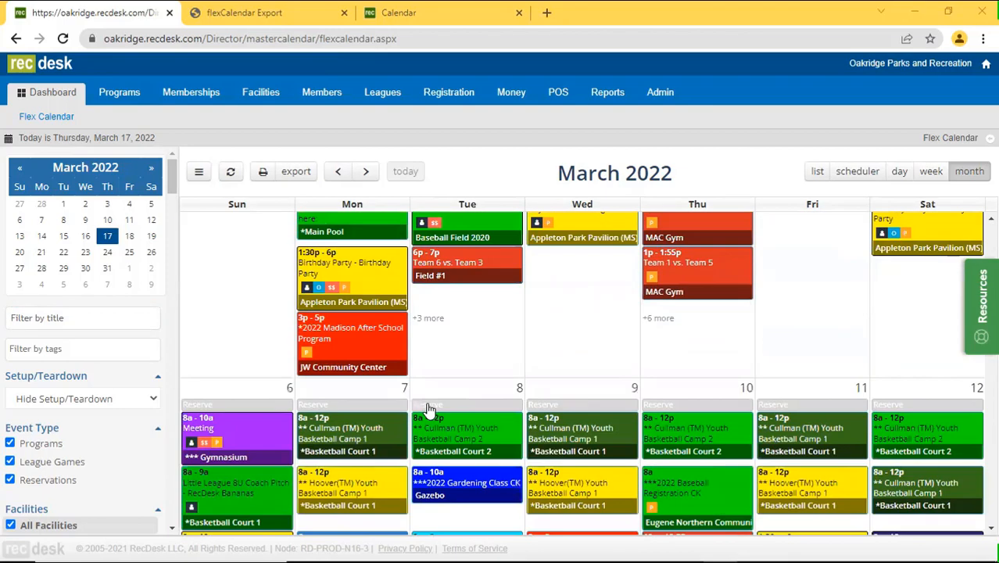
pyautogui.scroll(-2, 429, 408)
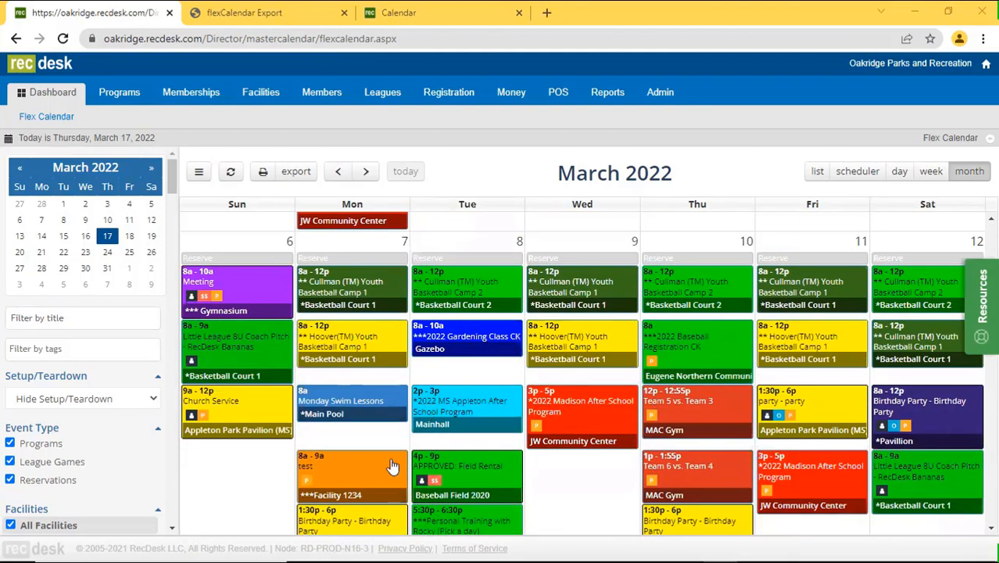
pyautogui.scroll(-2, 392, 467)
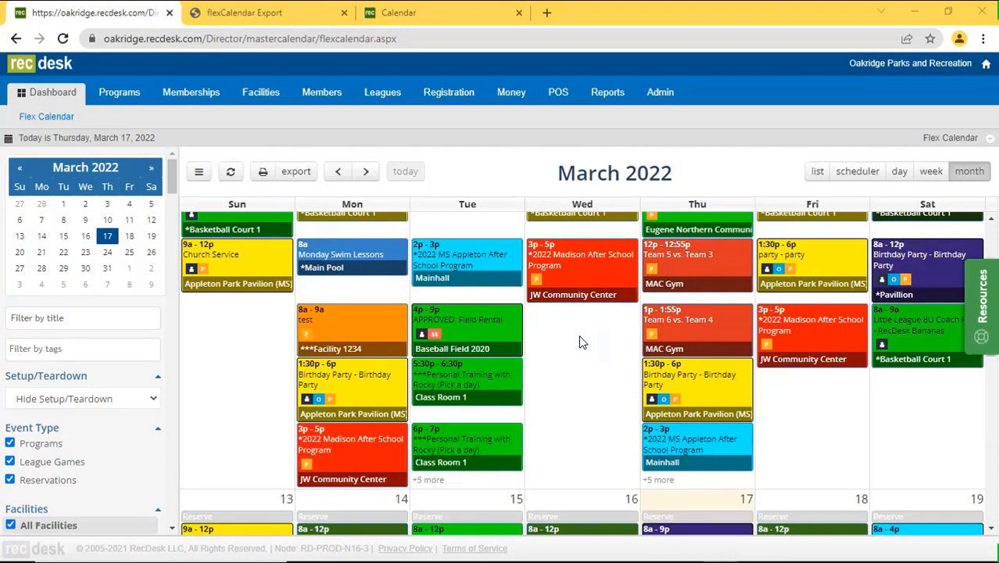
# Filter the Flex Calendar by the title 'birth' to show only Birthday Party bookings.
pyautogui.click(59, 317)
pyautogui.write('birt')
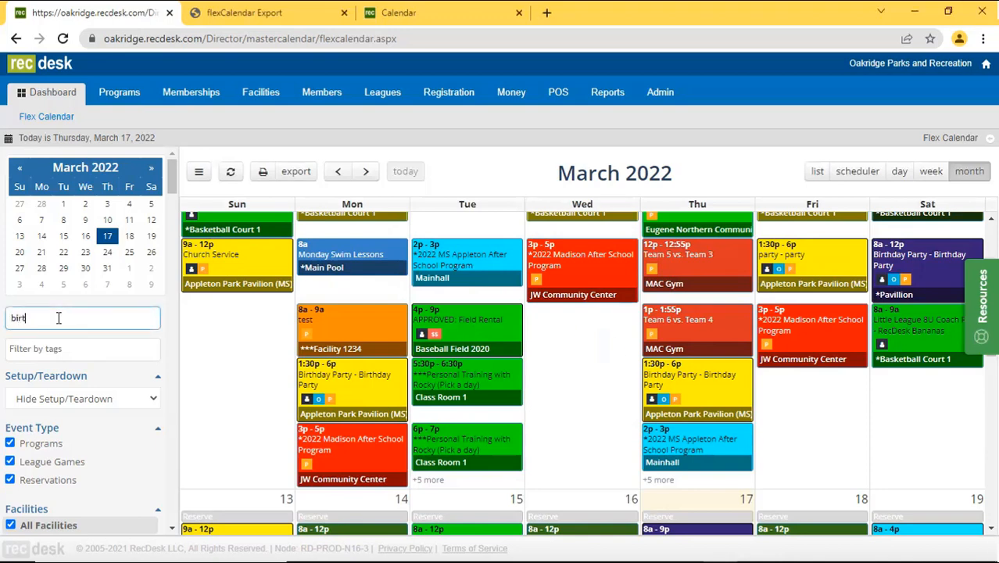
pyautogui.write('h')
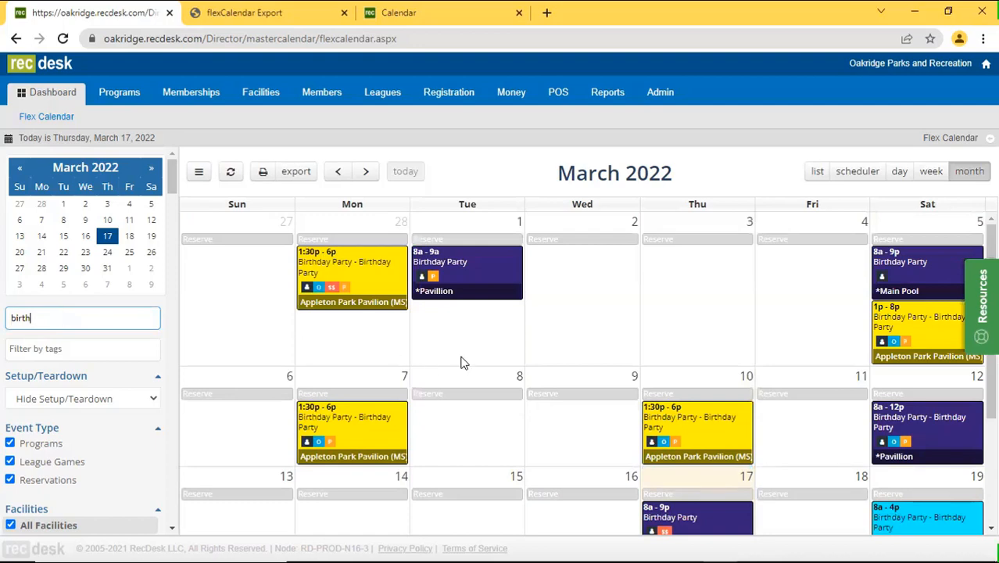
pyautogui.scroll(-2, 523, 363)
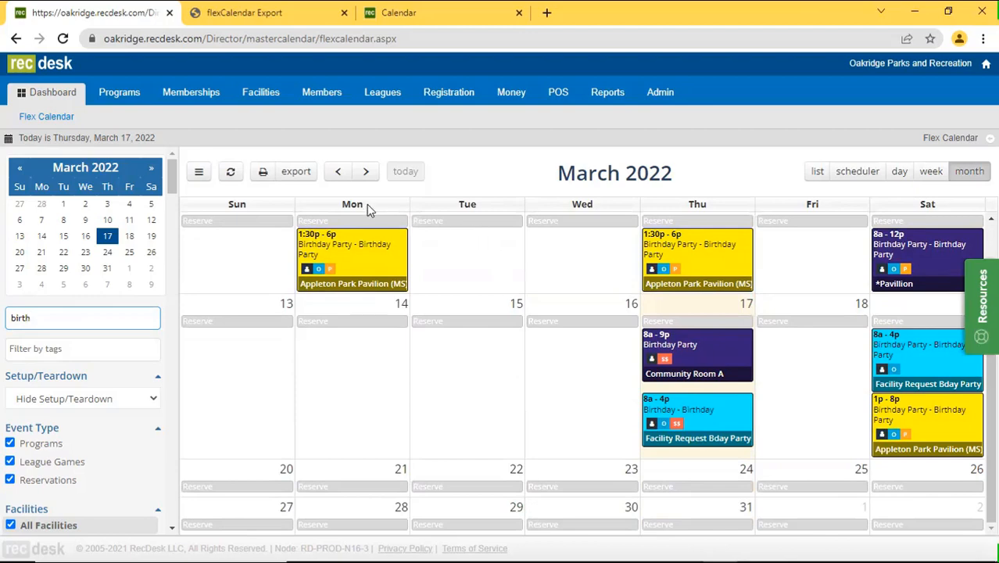
# Check February 2022's birthday bookings, return to March, and erase the 'birth' filter text.
pyautogui.click(338, 172)
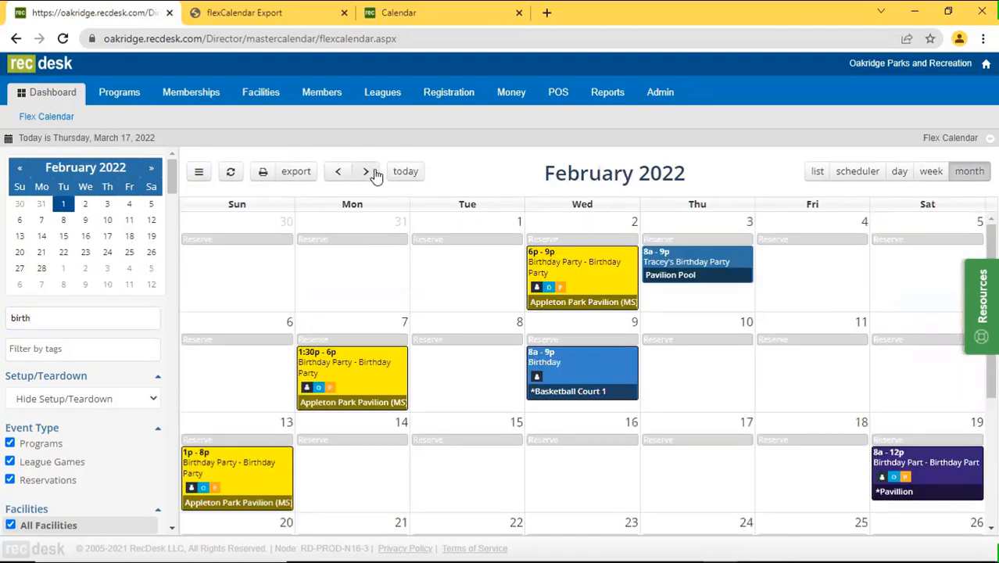
pyautogui.click(365, 172)
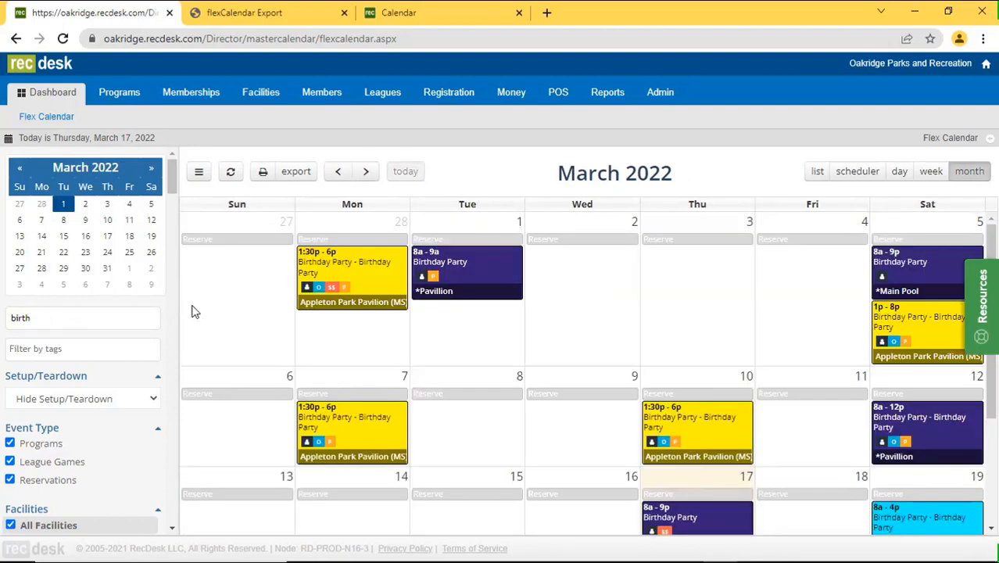
pyautogui.click(102, 317)
pyautogui.press('BackSpace')
pyautogui.press('BackSpace')
pyautogui.press('BackSpace')
pyautogui.press('BackSpace')
pyautogui.press('BackSpace')
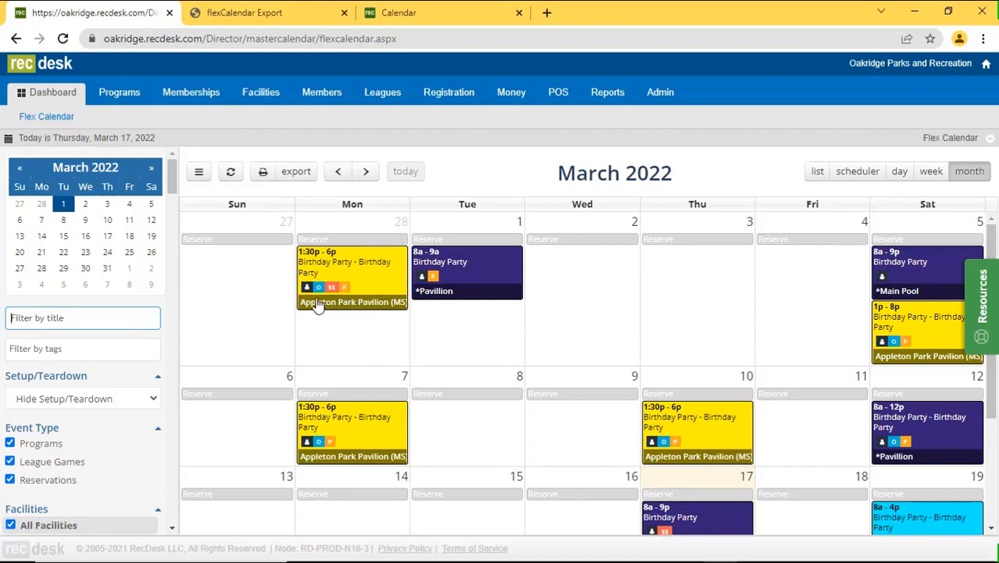
# Bring up the tooltip for the member icon on the March 28 event.
pyautogui.moveTo(307, 297)
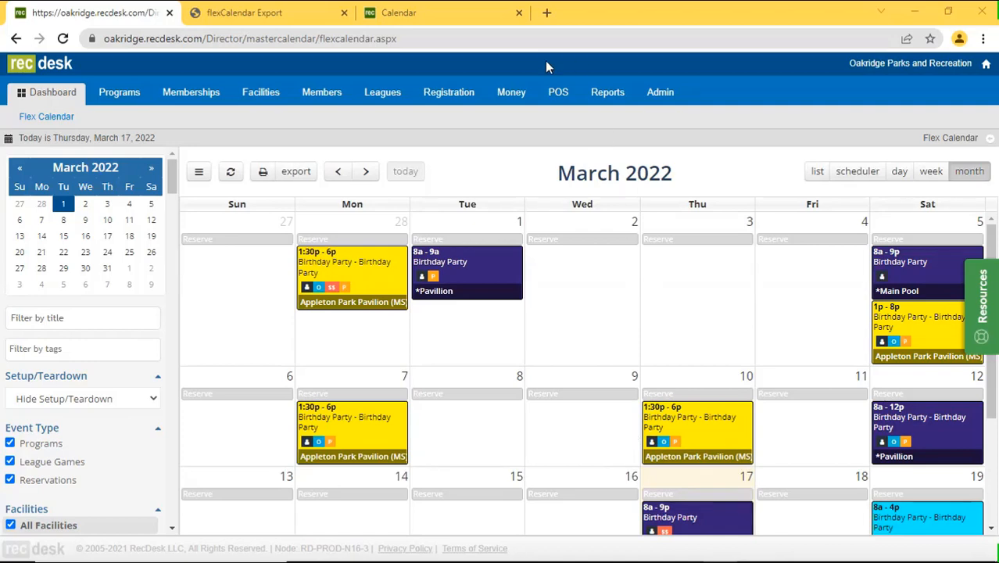
# Move the Flex Calendar to May 2022 and scroll down to the week of May 29.
pyautogui.click(364, 172)
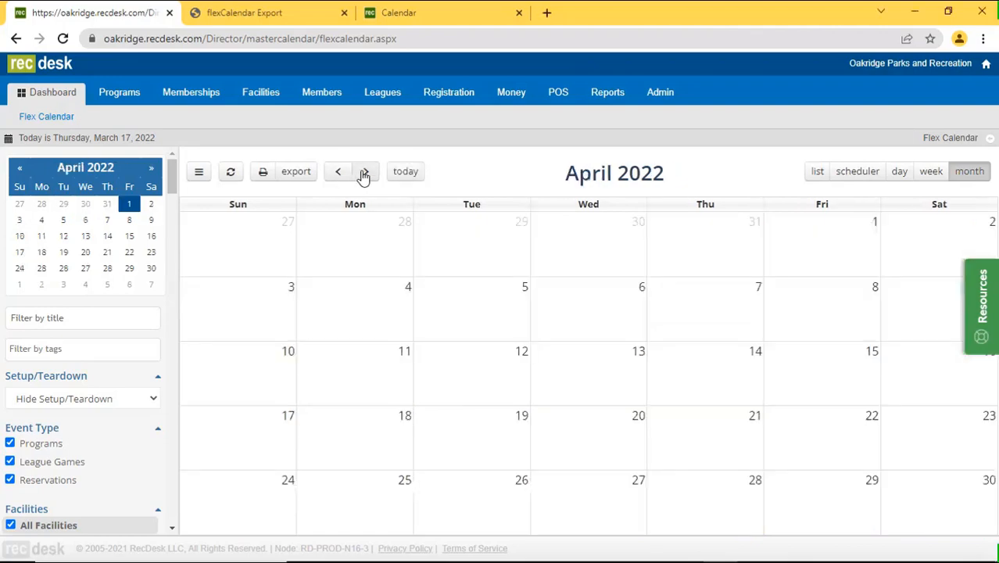
pyautogui.click(365, 172)
pyautogui.click(365, 172)
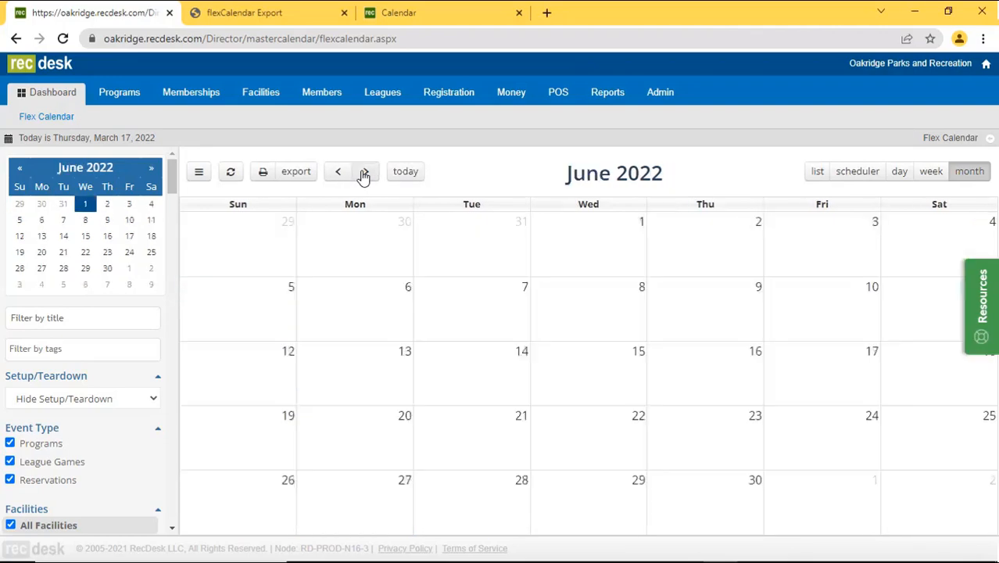
pyautogui.click(339, 172)
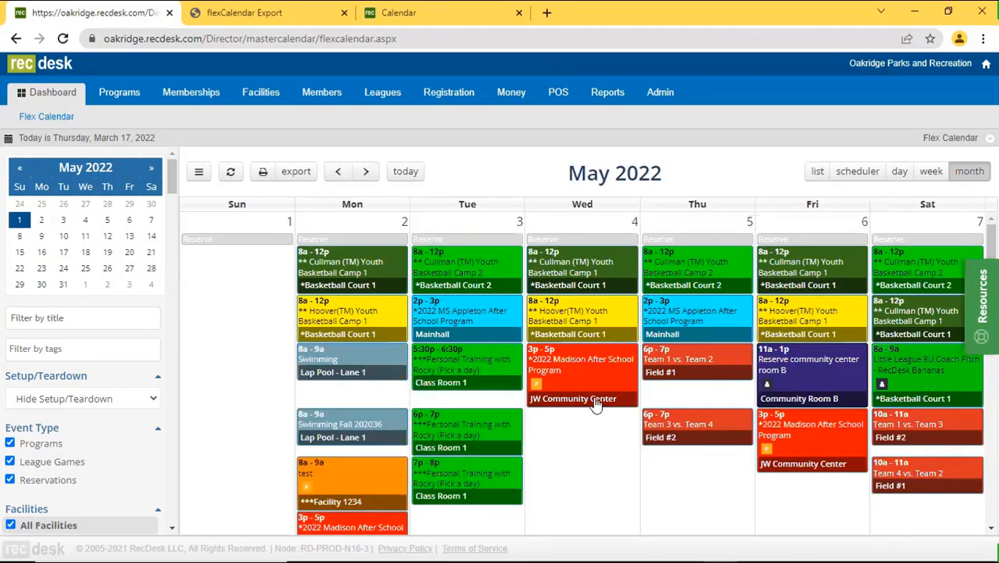
pyautogui.scroll(-15, 595, 403)
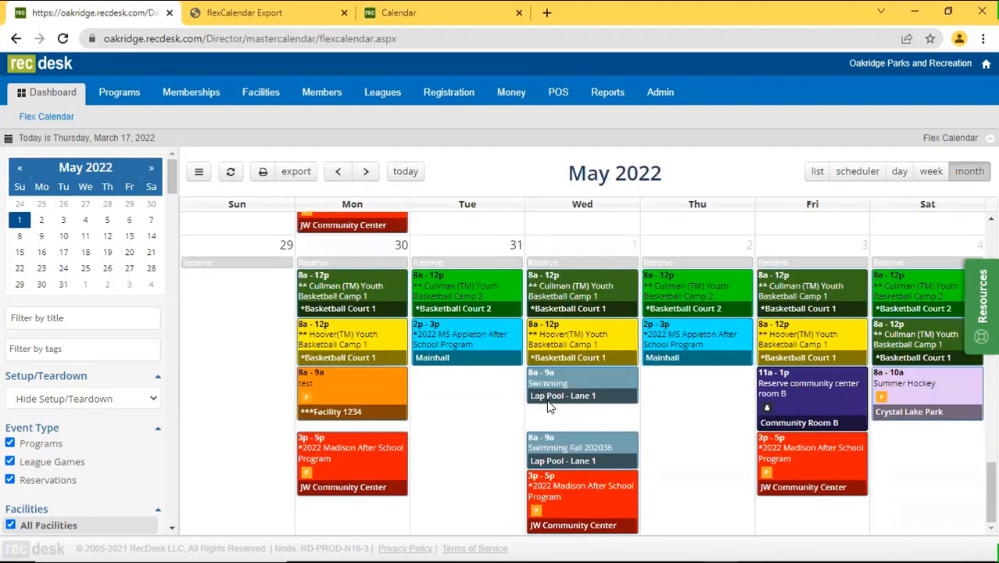
pyautogui.scroll(3, 550, 407)
pyautogui.scroll(3, 718, 409)
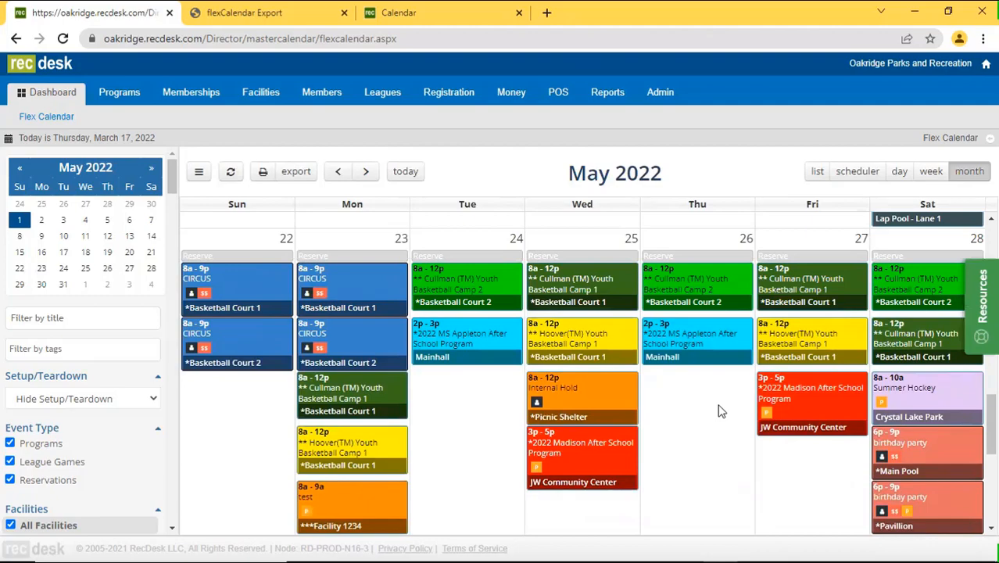
pyautogui.scroll(-4, 721, 411)
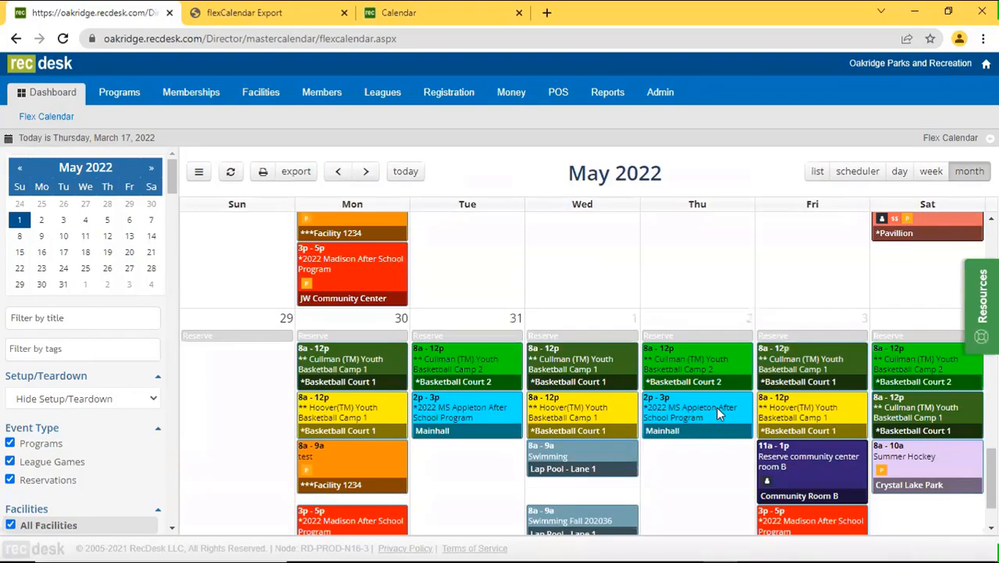
pyautogui.scroll(5, 438, 399)
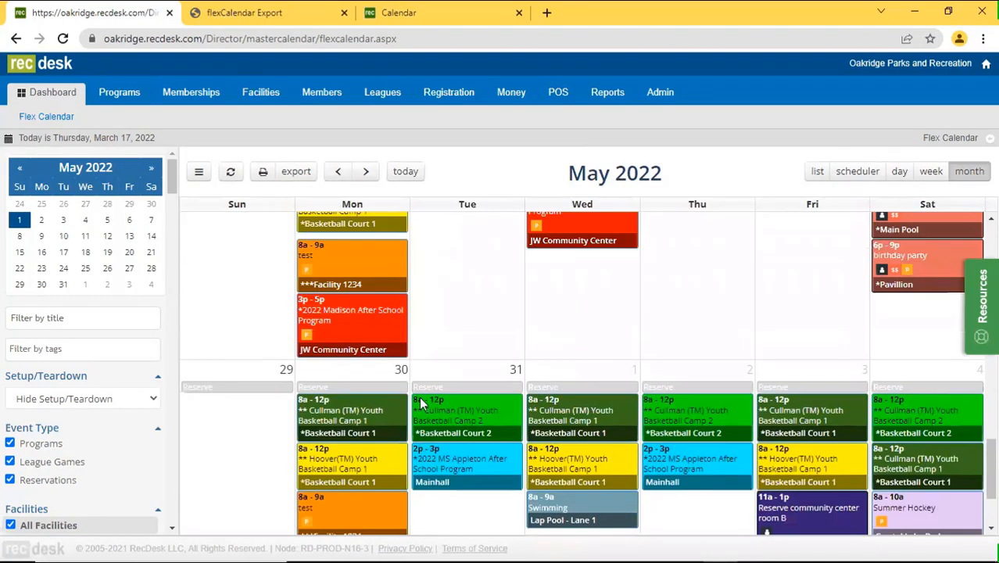
pyautogui.scroll(1, 394, 404)
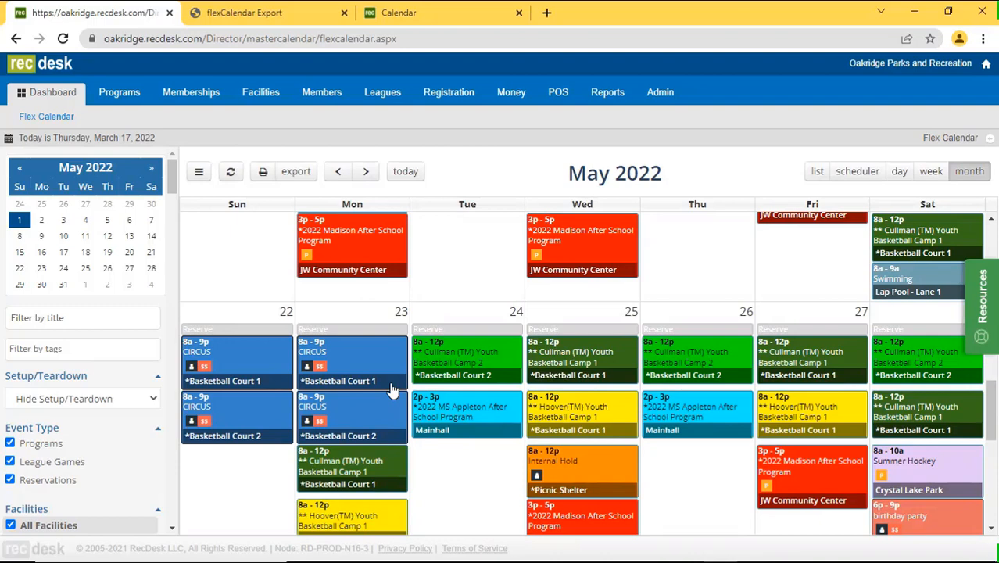
pyautogui.scroll(-5, 391, 391)
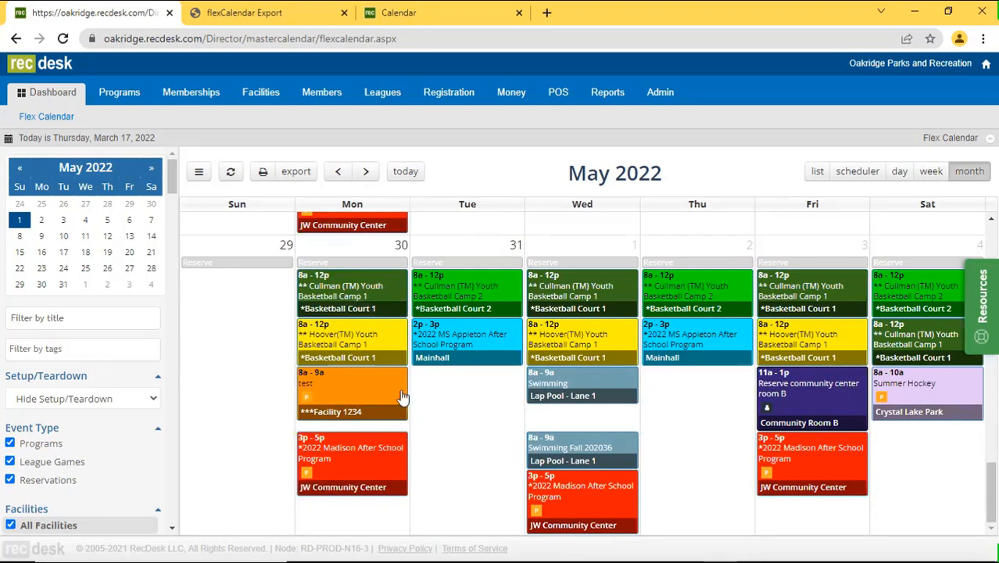
# Start a May 30 reservation titled 'Closed for Memorial Day', set it to Public, and continue.
pyautogui.click(364, 264)
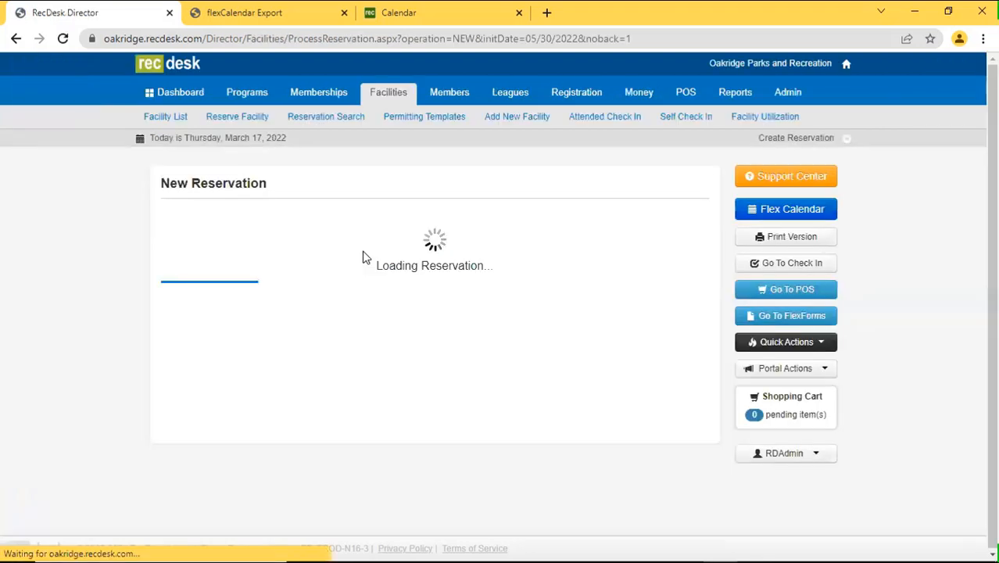
pyautogui.scroll(-2, 520, 381)
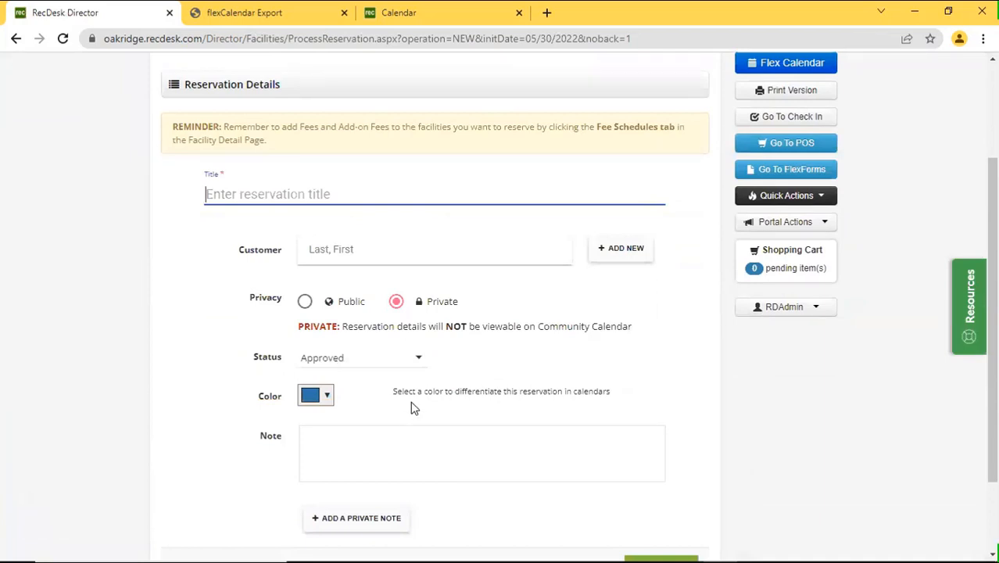
pyautogui.write('Closed For')
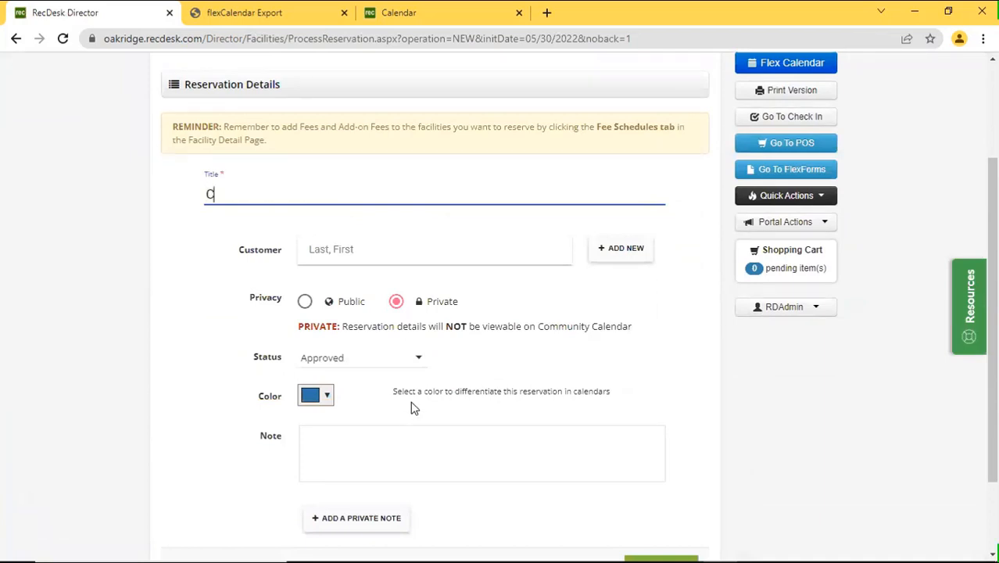
pyautogui.press('BackSpace')
pyautogui.press('BackSpace')
pyautogui.press('BackSpace')
pyautogui.write('for Memorial Day')
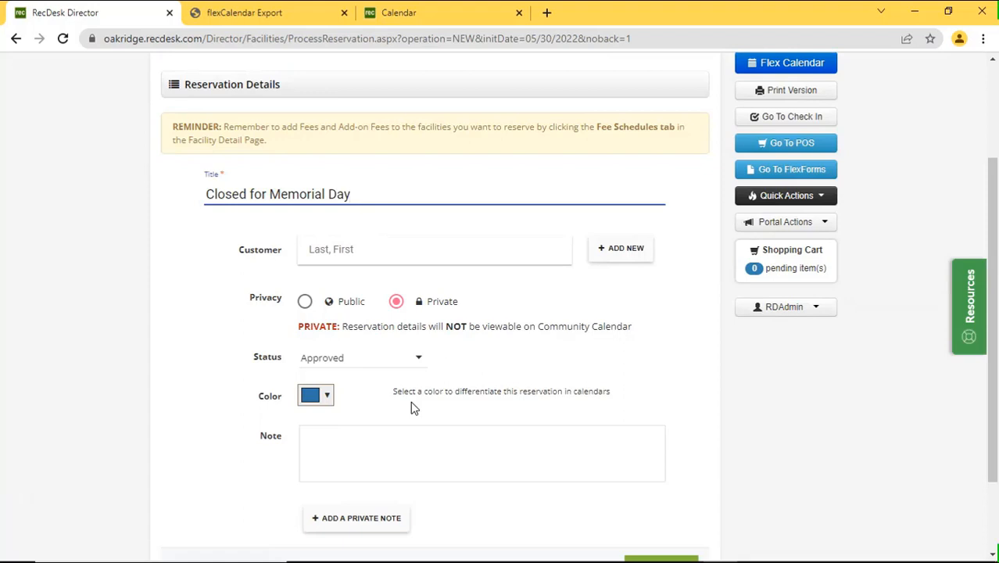
pyautogui.click(306, 302)
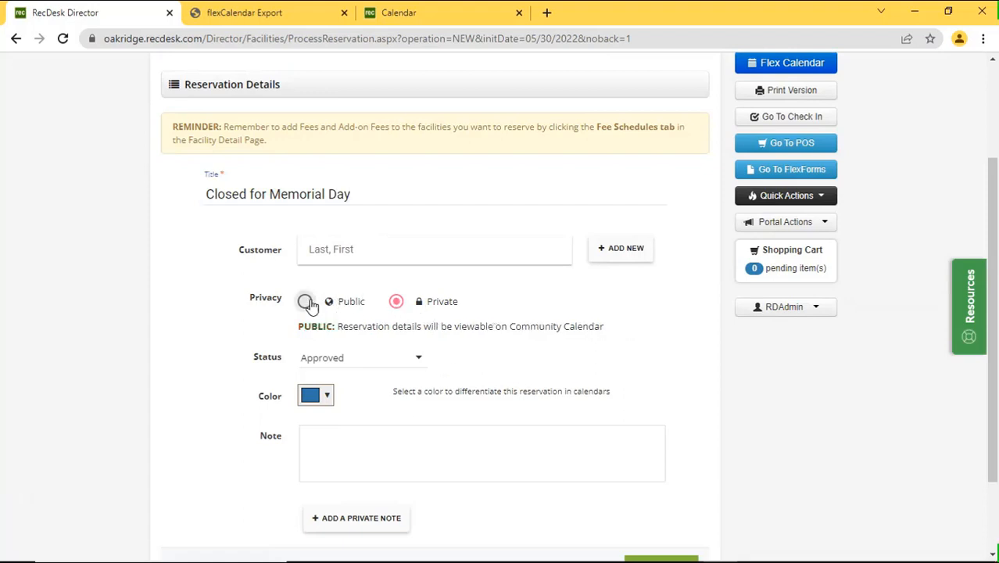
pyautogui.scroll(-1, 489, 361)
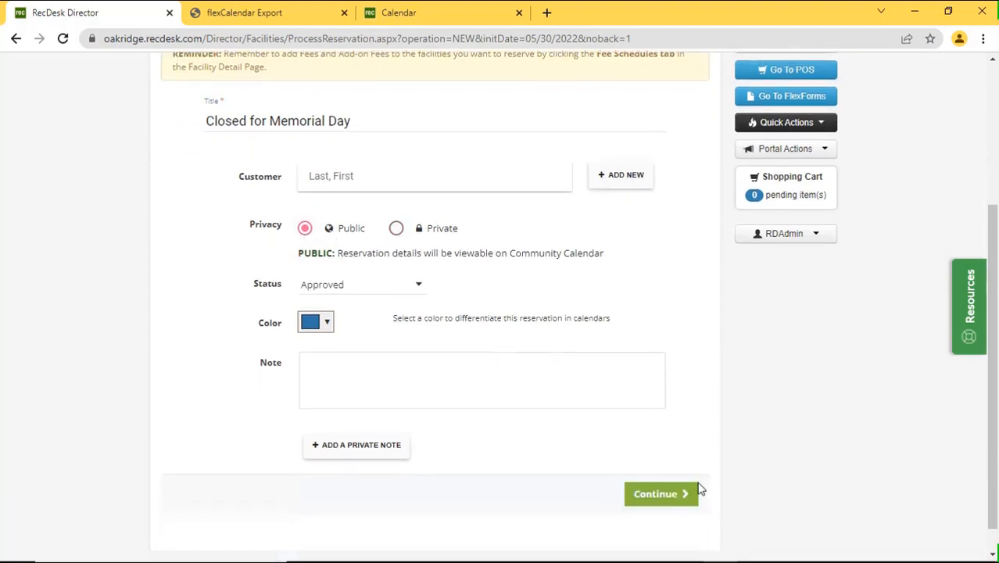
pyautogui.click(678, 498)
# Assign Elevated Onboarding Flexform Training, Facility 1234 and Appleton Aquatic Center as the reservation's three facilities.
pyautogui.click(306, 410)
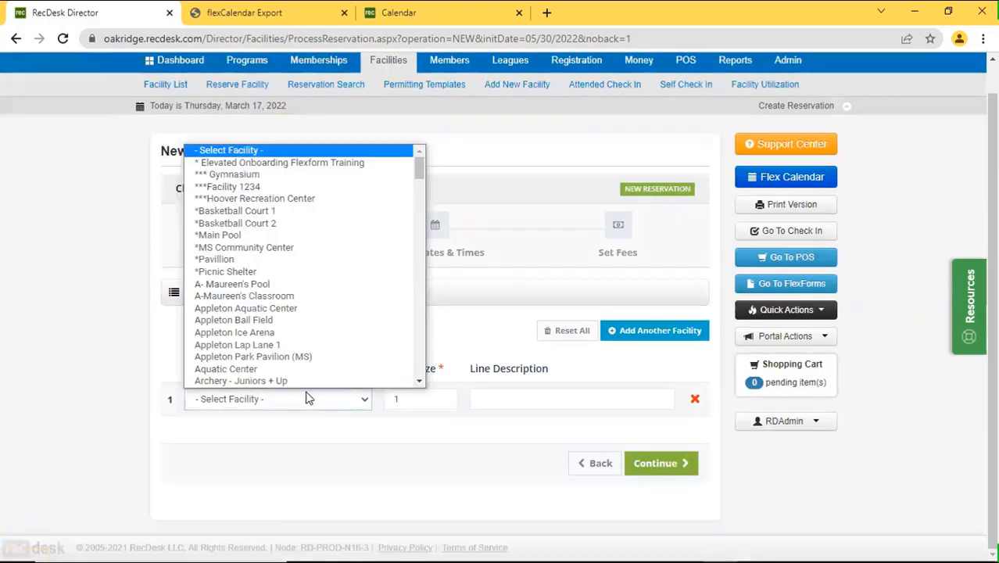
pyautogui.click(325, 151)
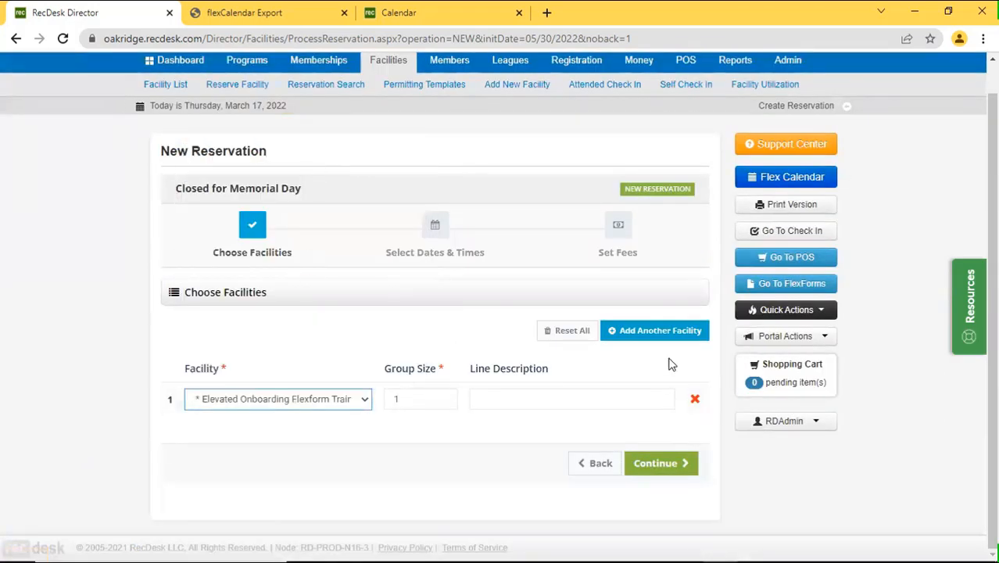
pyautogui.click(669, 330)
pyautogui.click(295, 399)
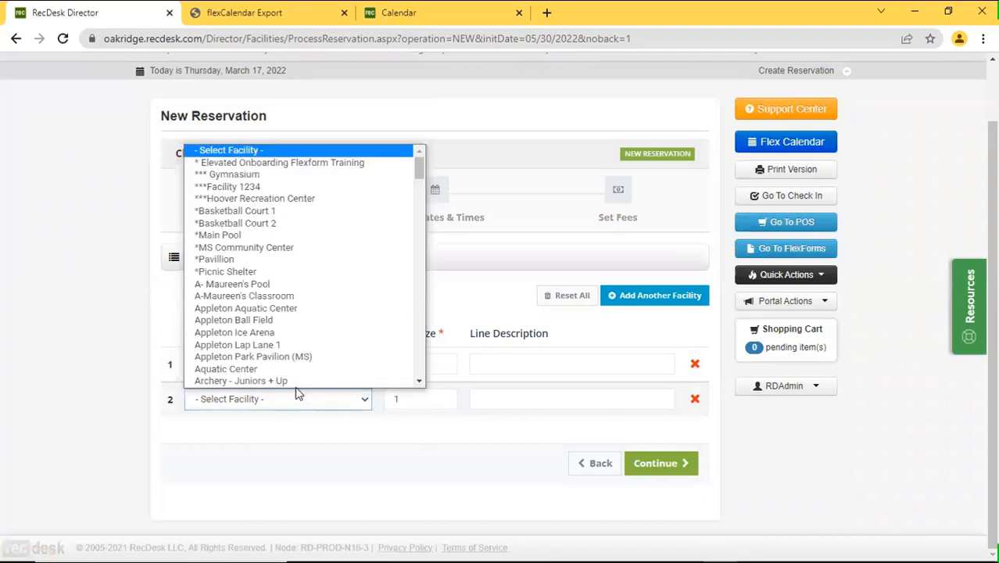
pyautogui.click(299, 165)
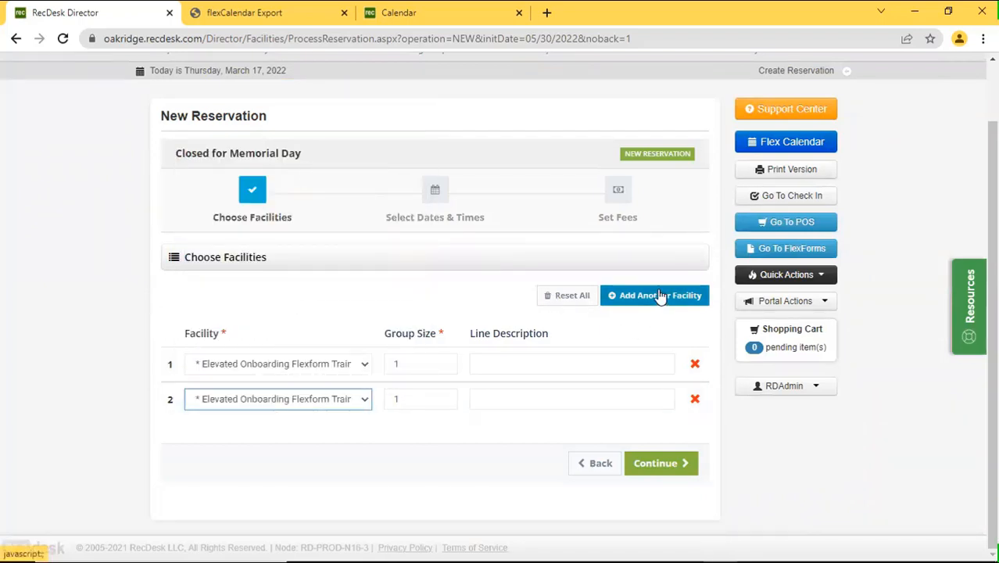
pyautogui.click(265, 401)
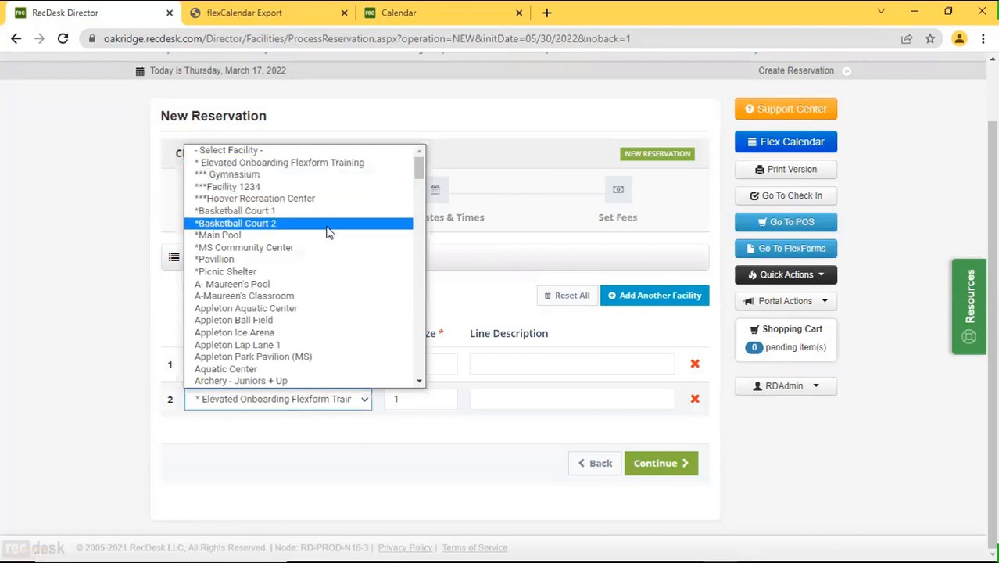
pyautogui.click(330, 189)
pyautogui.click(654, 303)
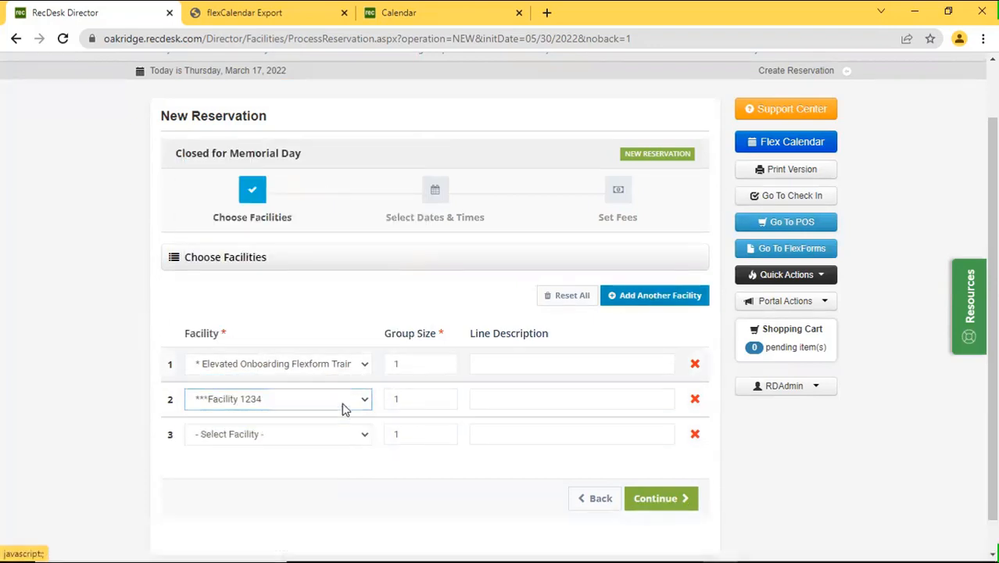
pyautogui.click(312, 434)
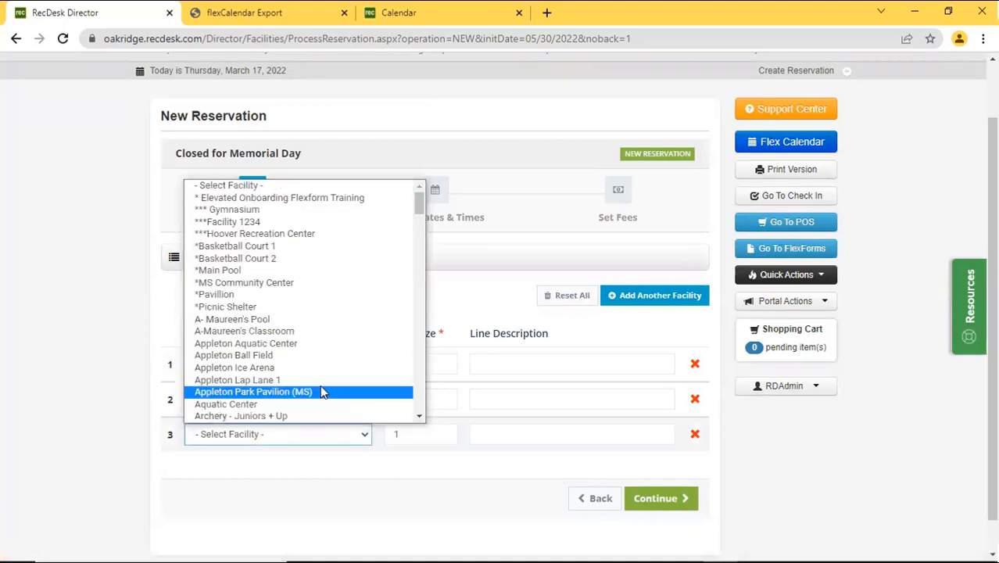
pyautogui.click(321, 344)
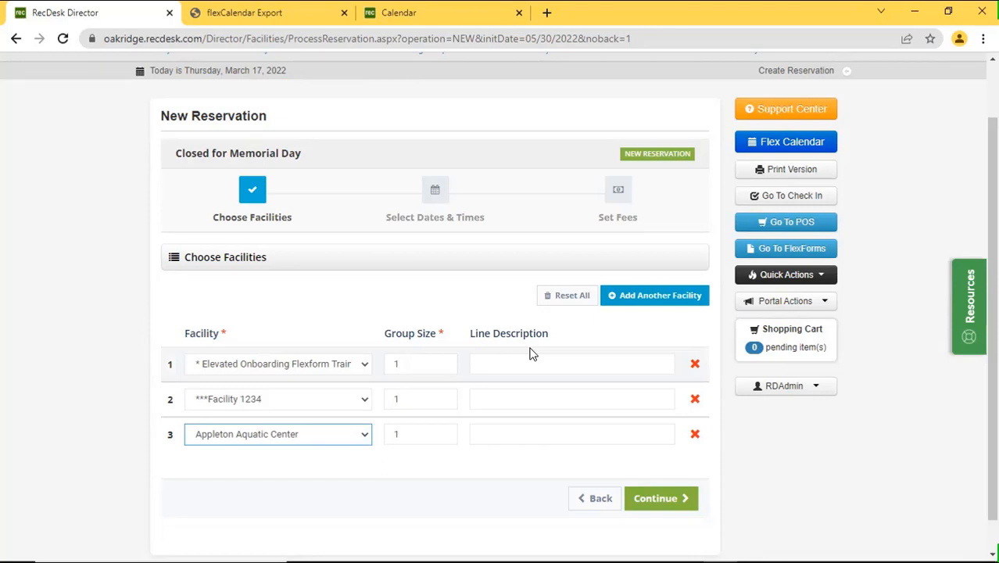
pyautogui.scroll(-1, 515, 294)
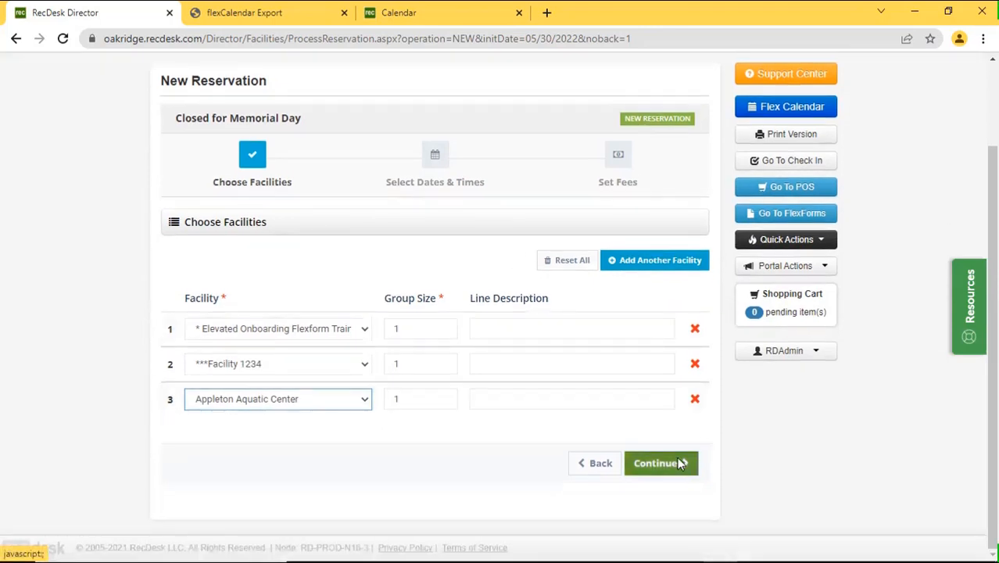
pyautogui.click(674, 461)
# Set the reservation's end time to 9:00 PM.
pyautogui.click(386, 344)
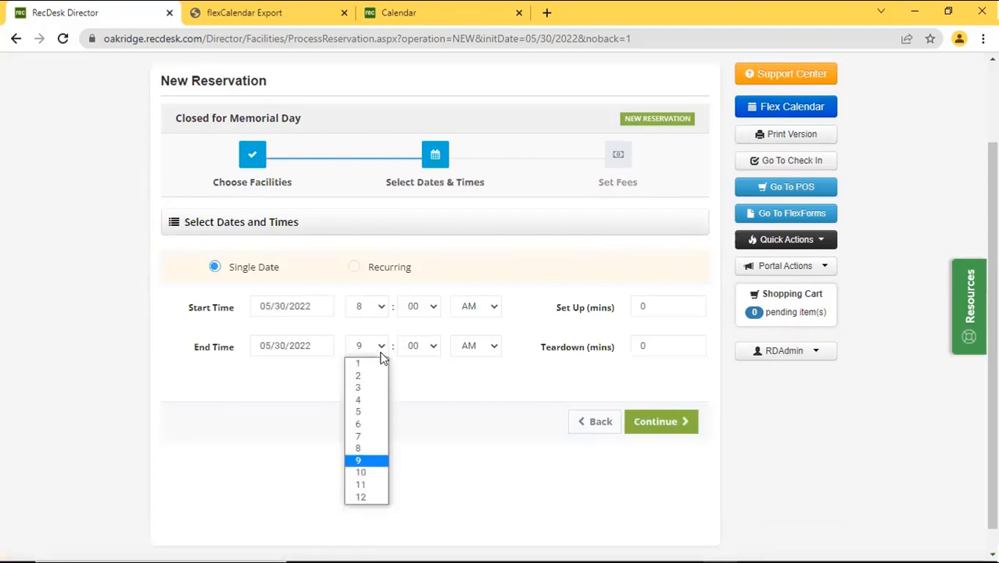
pyautogui.click(501, 349)
pyautogui.click(497, 349)
pyautogui.click(488, 376)
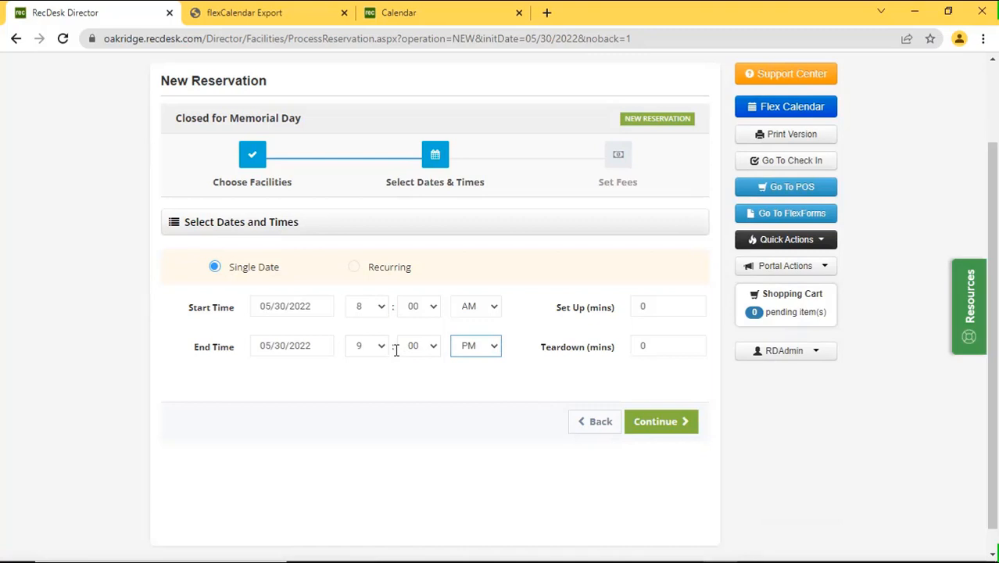
# Make the reservation recur monthly, every 12 months, on the last Monday.
pyautogui.click(385, 272)
pyautogui.scroll(-2, 530, 372)
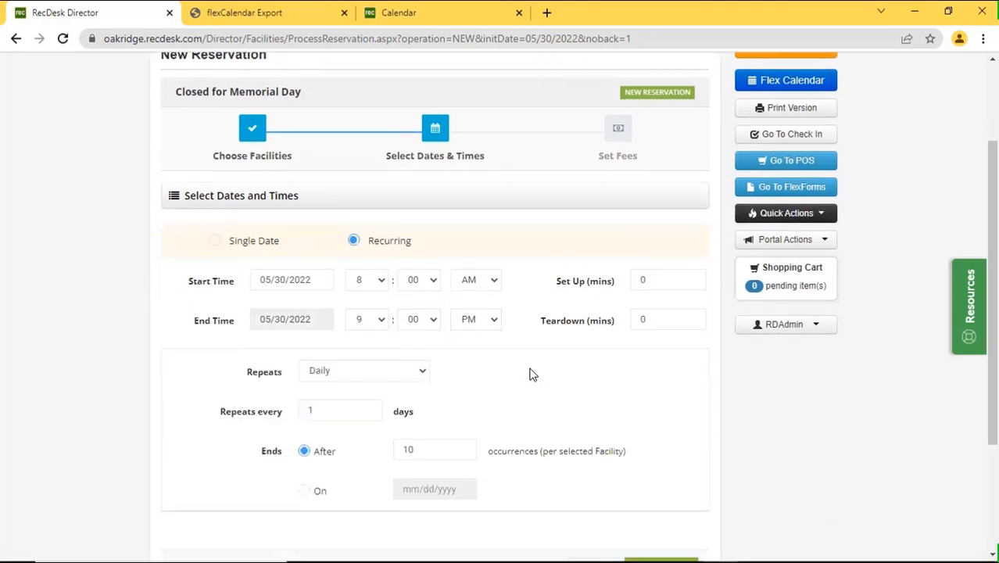
pyautogui.click(400, 256)
pyautogui.click(393, 292)
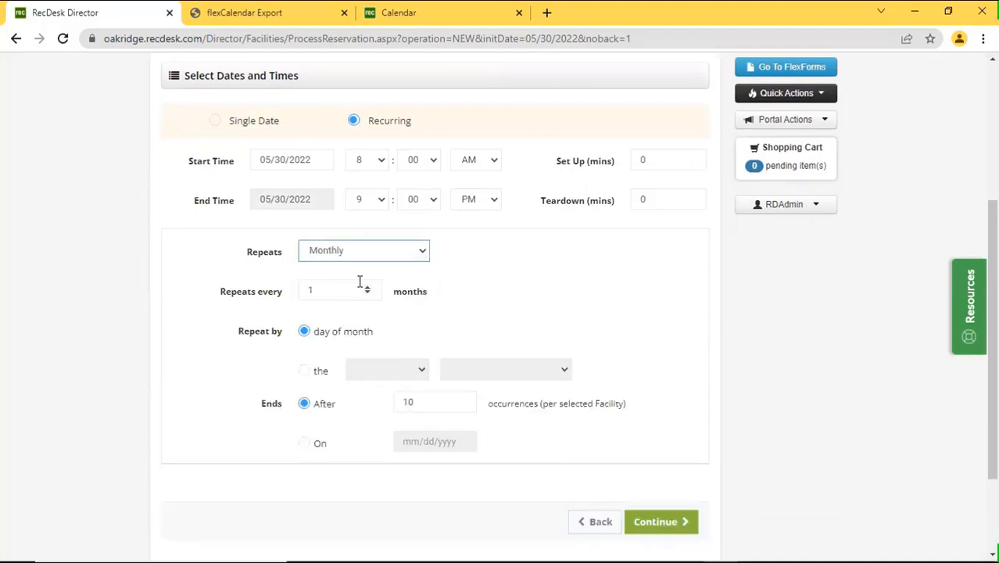
pyautogui.click(376, 291)
pyautogui.write('2')
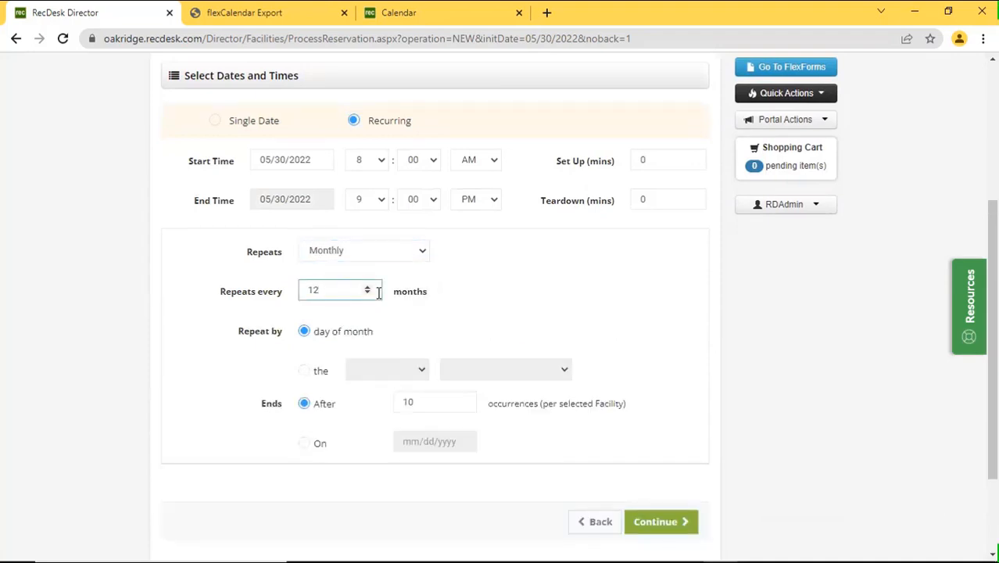
pyautogui.click(330, 371)
pyautogui.click(359, 370)
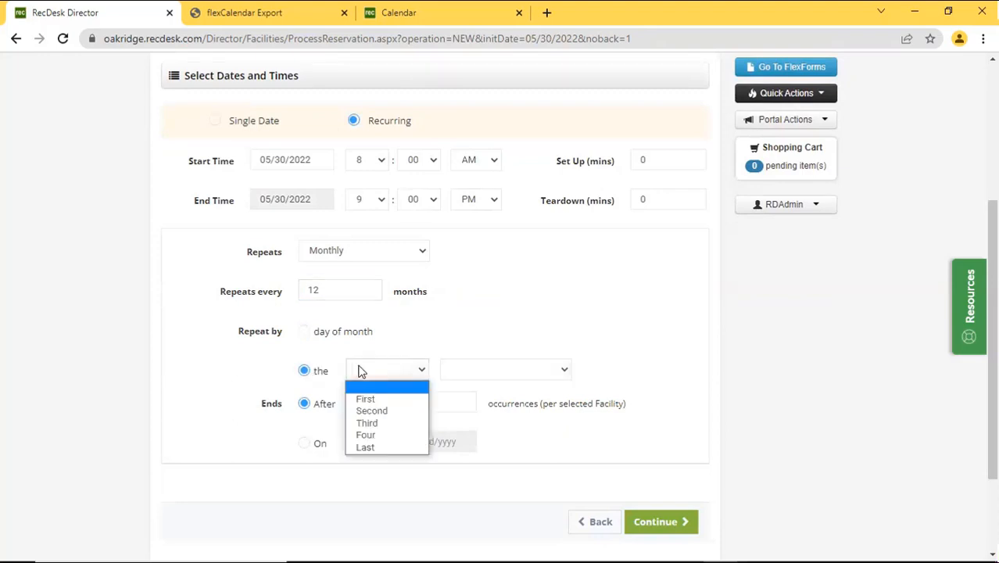
pyautogui.click(382, 448)
pyautogui.click(475, 370)
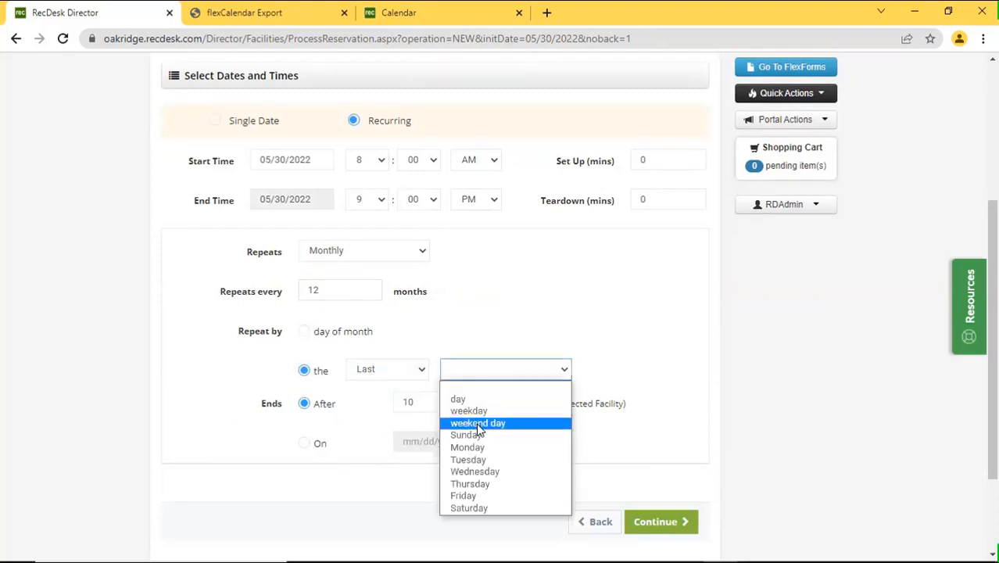
pyautogui.click(515, 447)
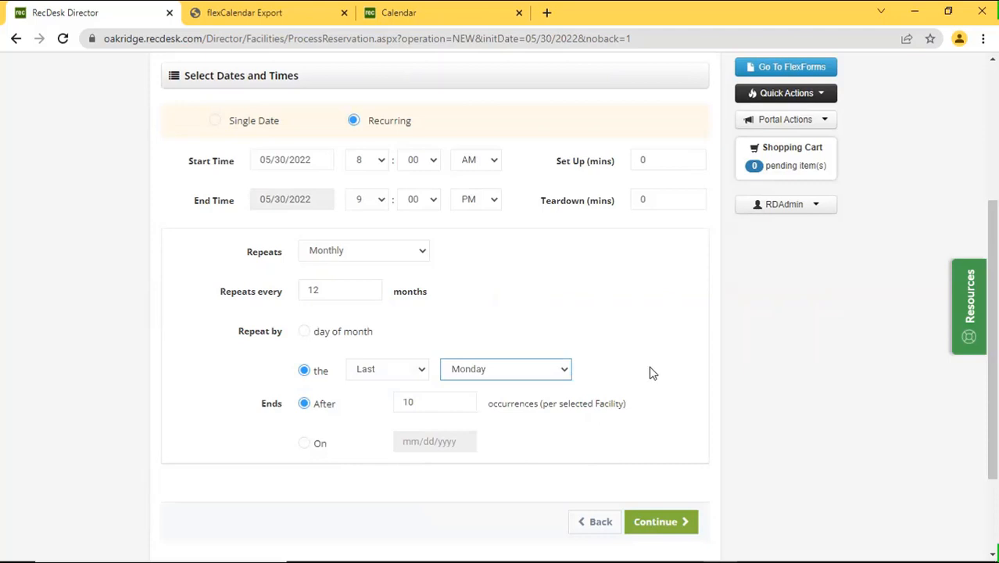
pyautogui.scroll(-2, 661, 369)
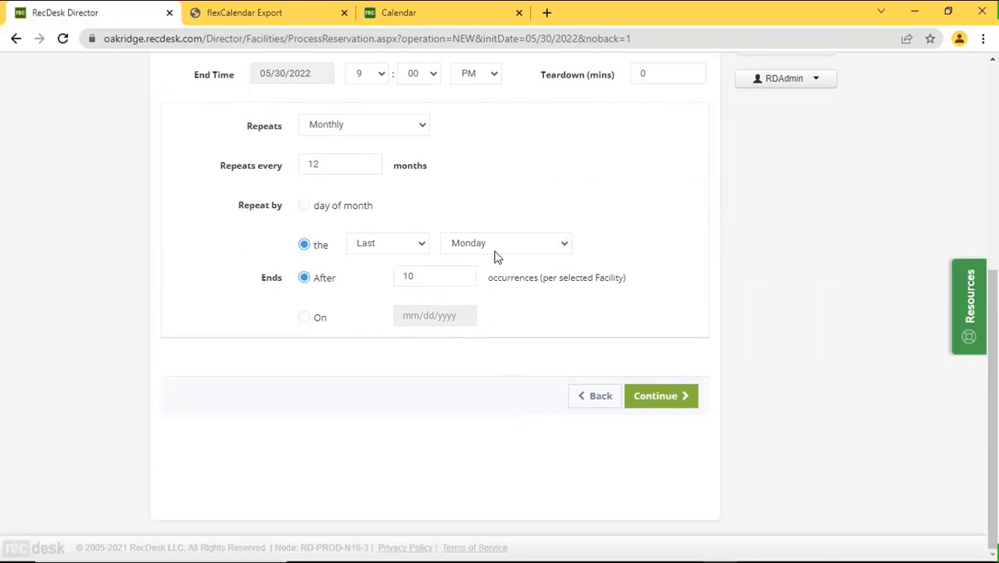
# Save the recurring Memorial Day reservation despite conflicts and return to the Flex Calendar.
pyautogui.click(663, 393)
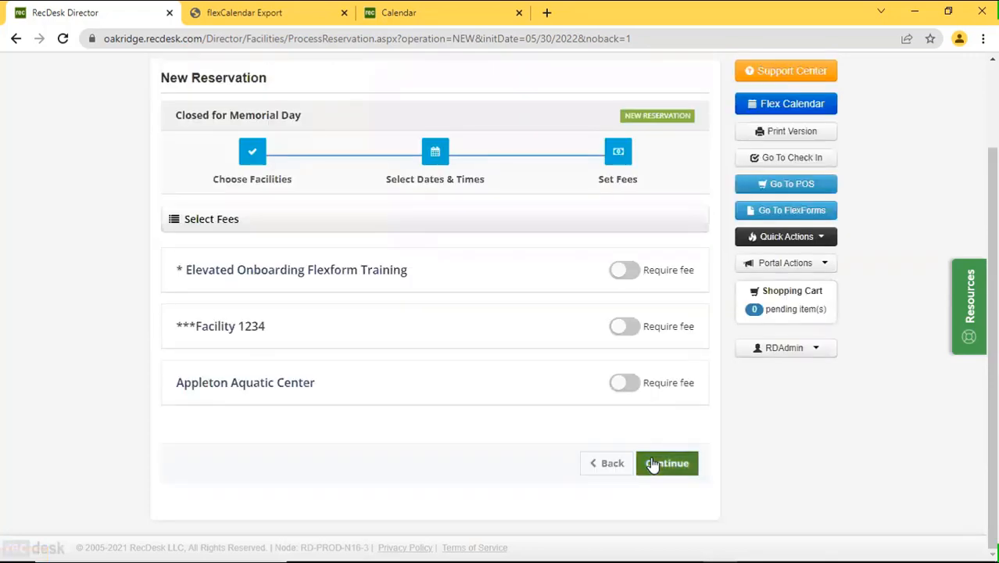
pyautogui.click(653, 465)
pyautogui.scroll(-15, 638, 461)
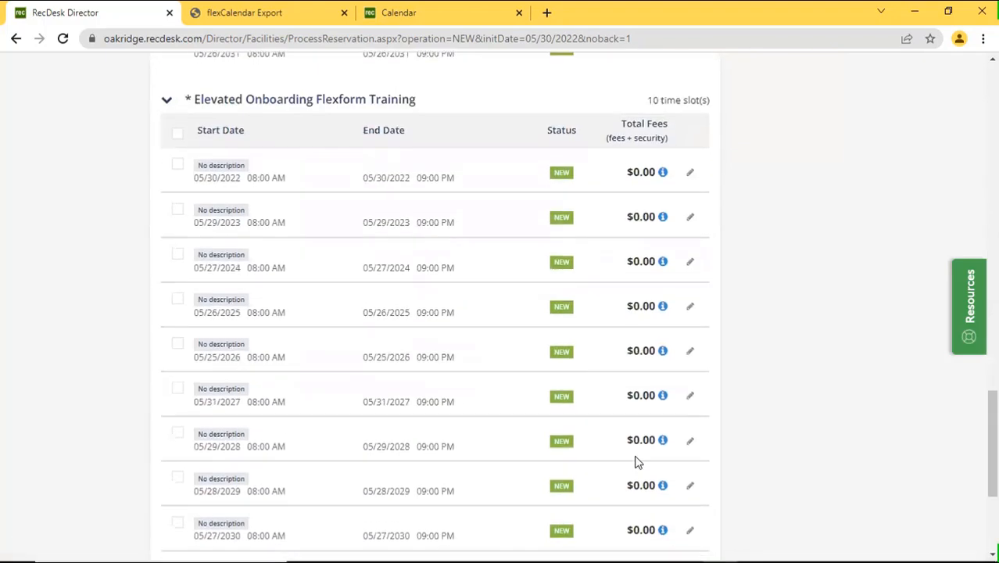
pyautogui.scroll(-3, 637, 461)
pyautogui.click(639, 465)
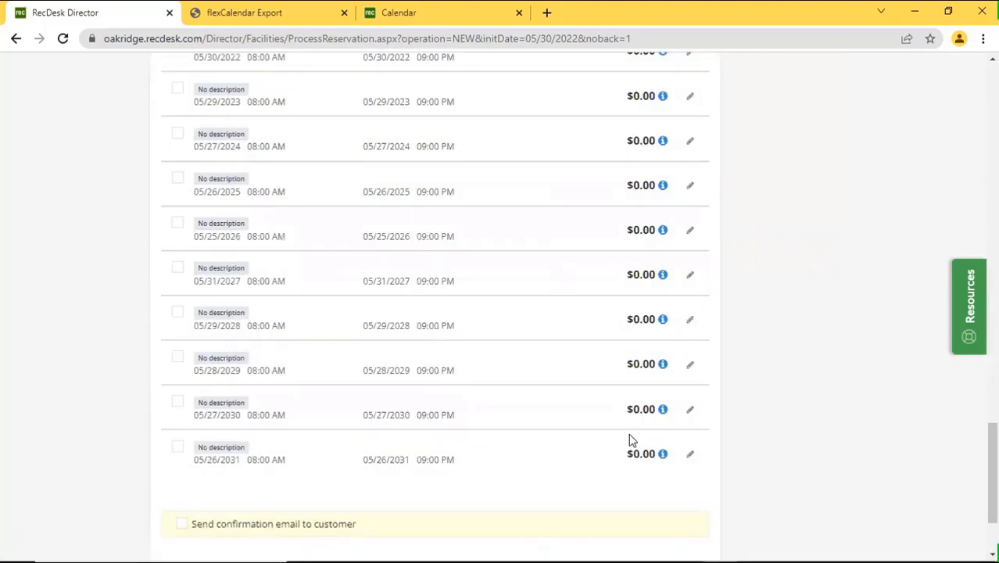
pyautogui.scroll(-2, 632, 440)
pyautogui.click(664, 469)
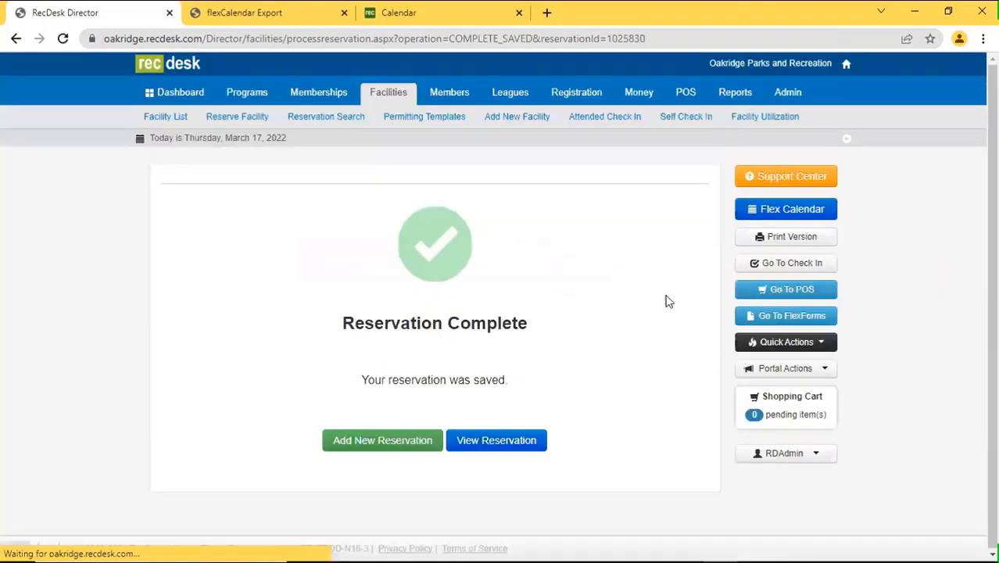
pyautogui.click(816, 211)
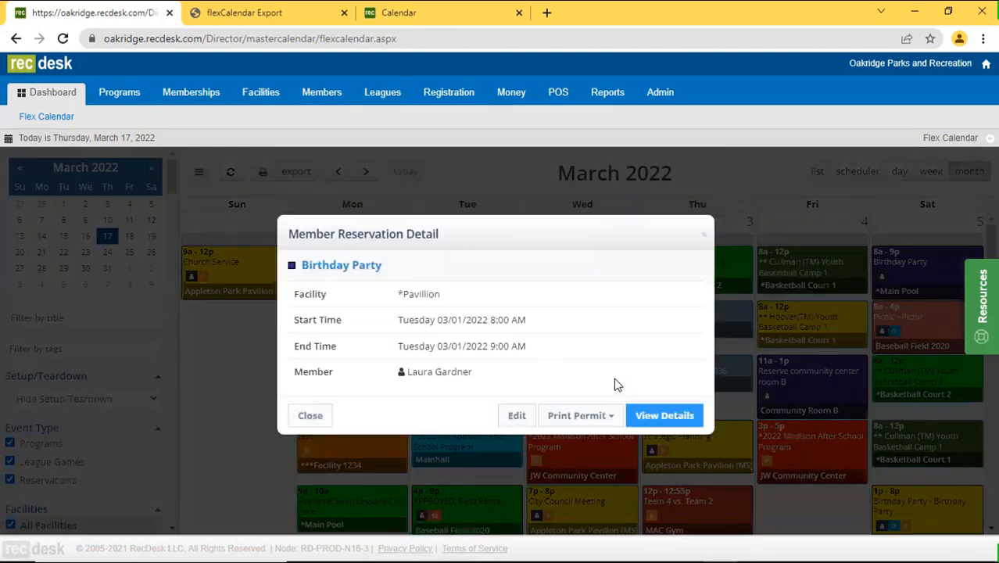
# Preview the Birthday Party booking's permit grouped by date, scroll through it, then close it.
pyautogui.click(602, 416)
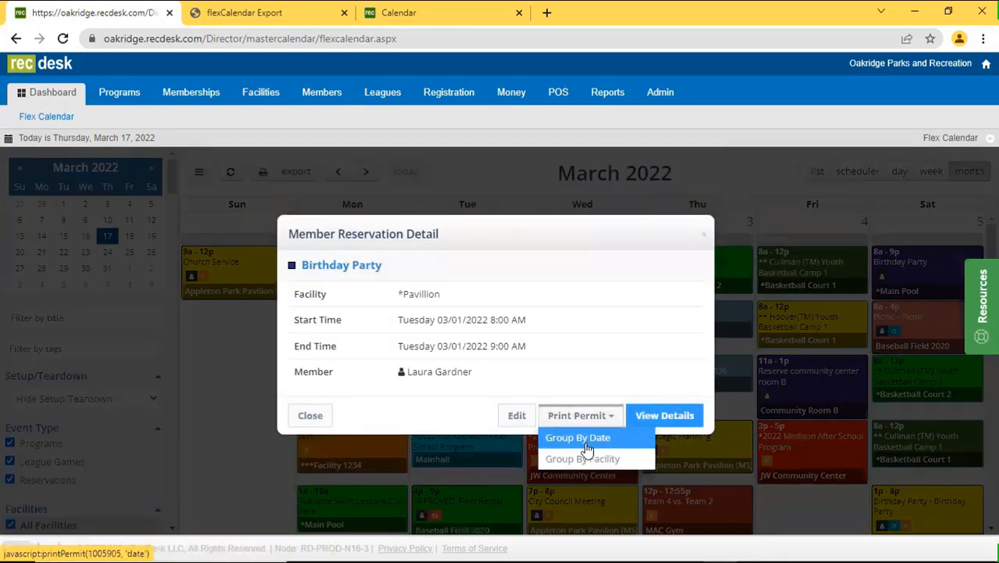
pyautogui.click(584, 450)
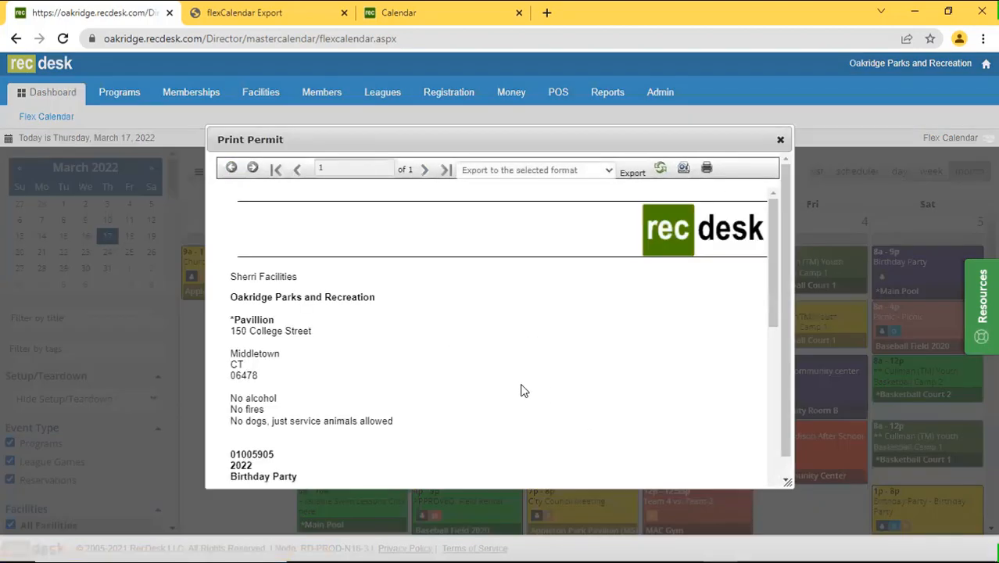
pyautogui.scroll(-5, 448, 350)
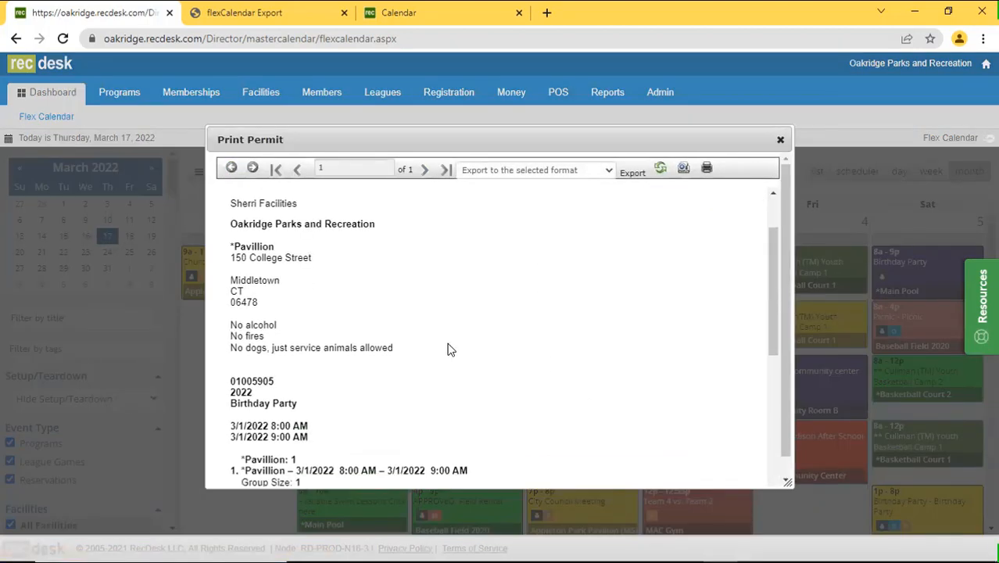
pyautogui.scroll(-2, 442, 356)
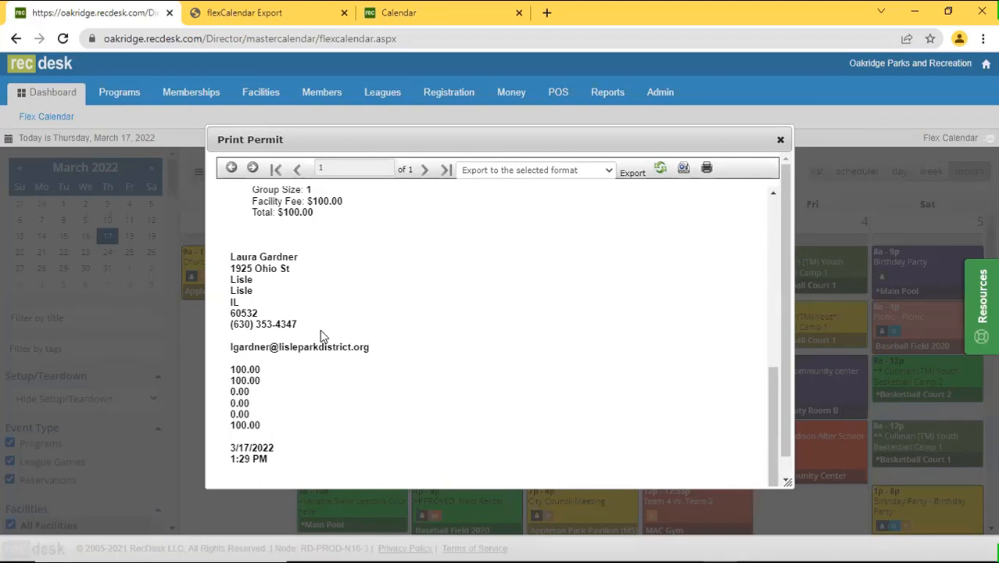
pyautogui.scroll(1, 402, 309)
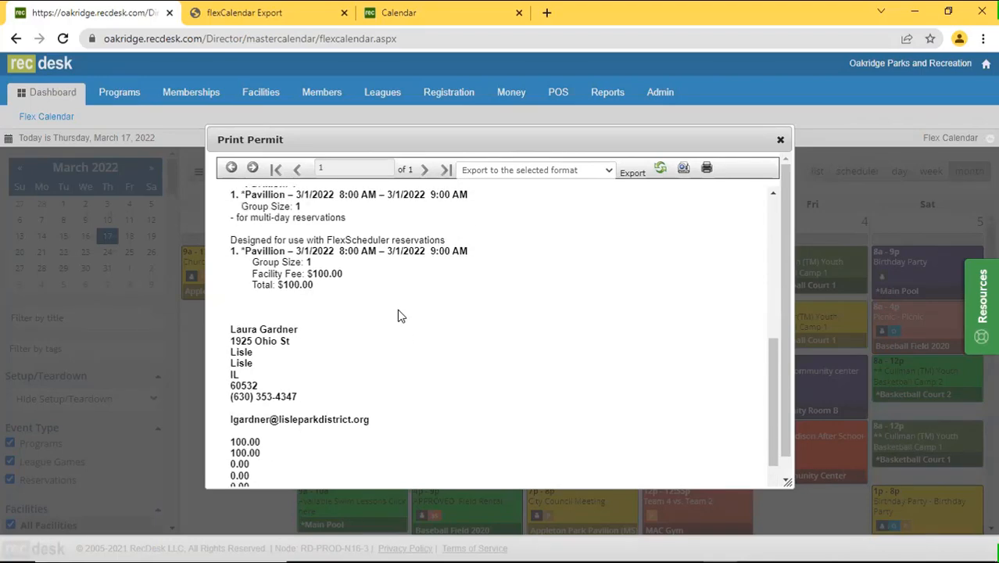
pyautogui.scroll(1, 333, 344)
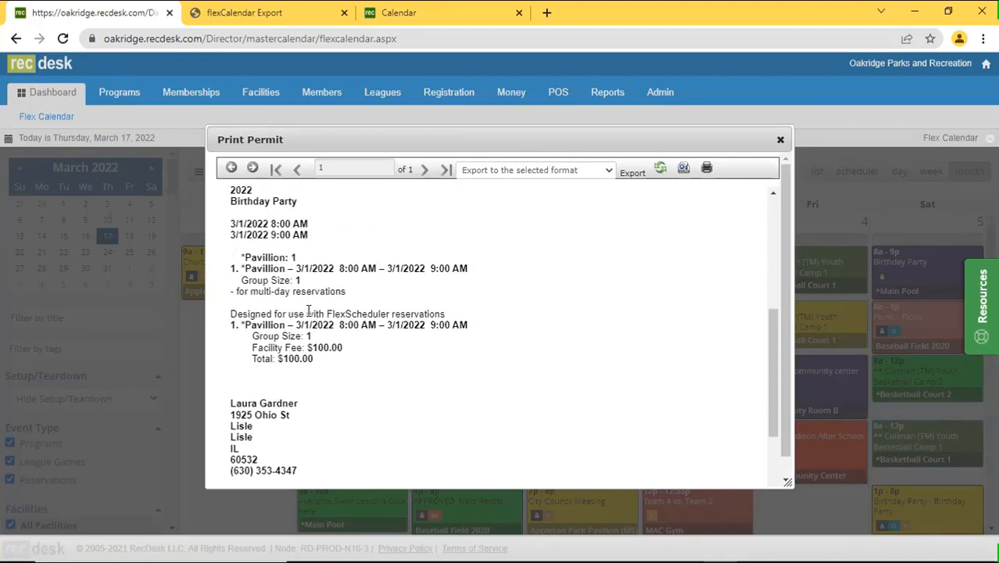
pyautogui.scroll(1, 309, 310)
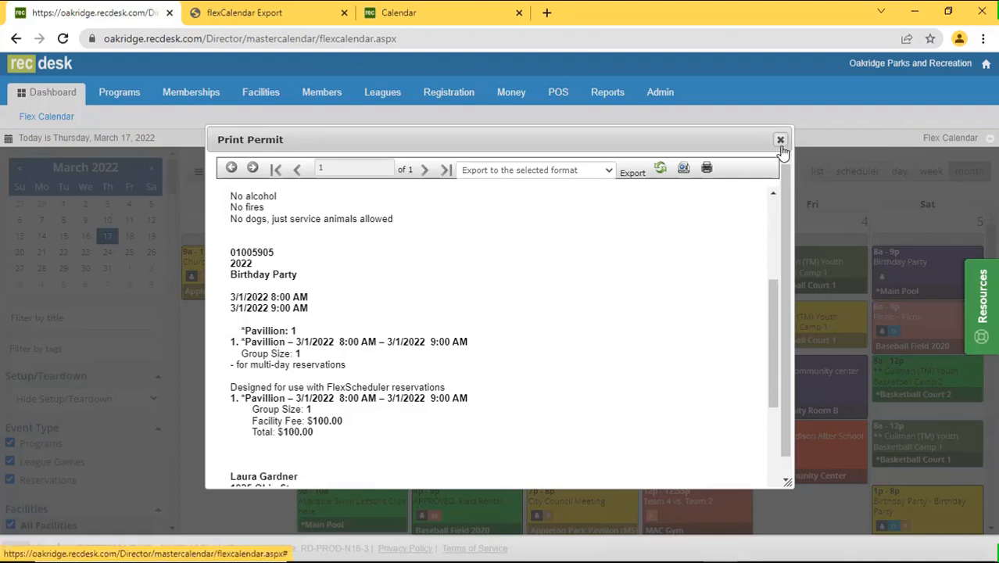
pyautogui.click(780, 141)
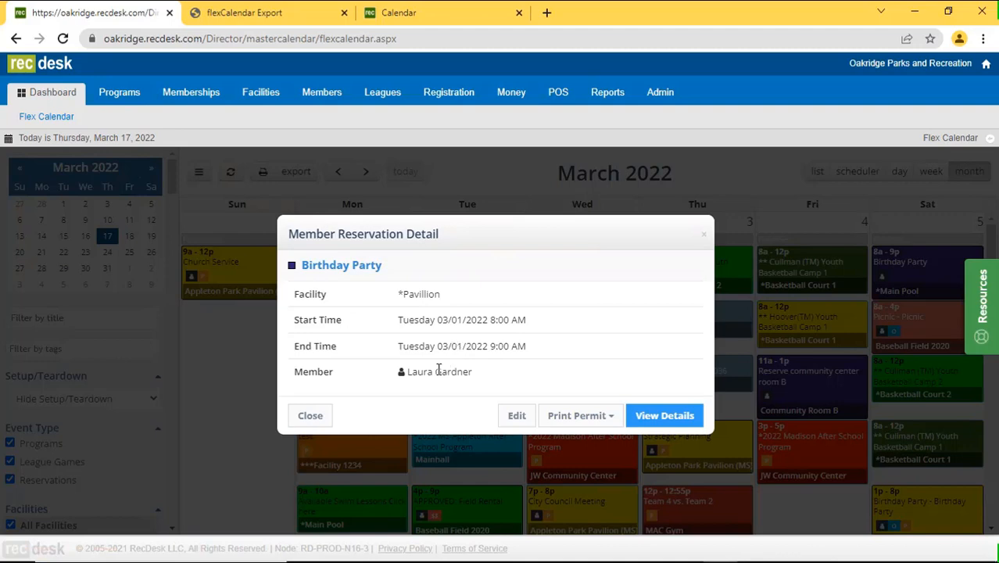
# Dismiss the permit printing options and close the Member Reservation Detail dialog.
pyautogui.click(595, 415)
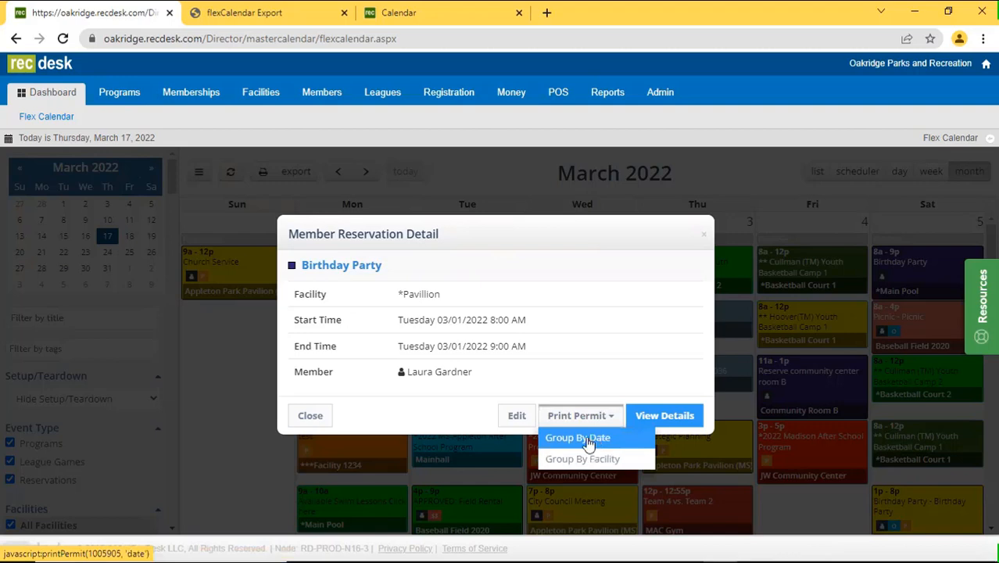
pyautogui.click(443, 409)
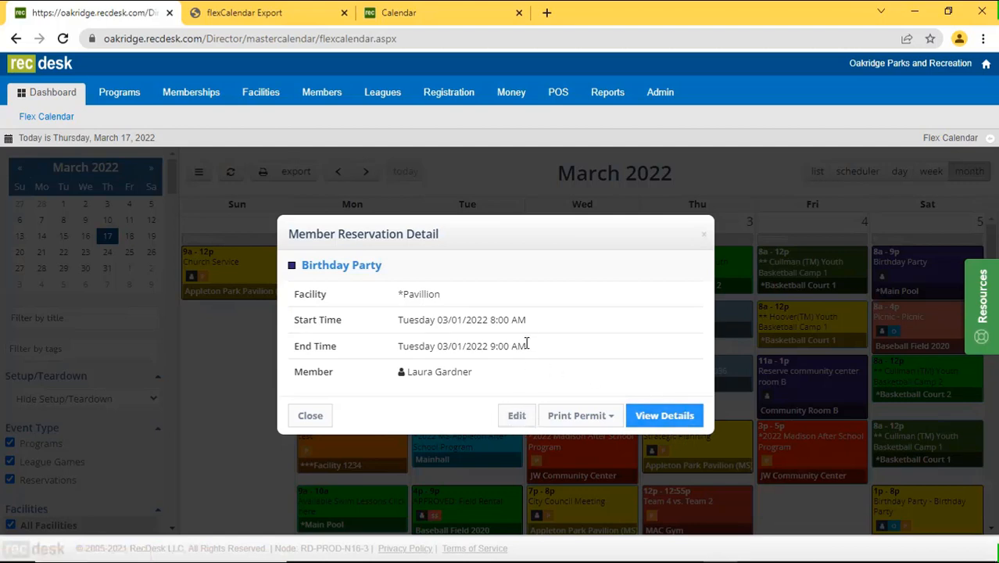
pyautogui.click(311, 416)
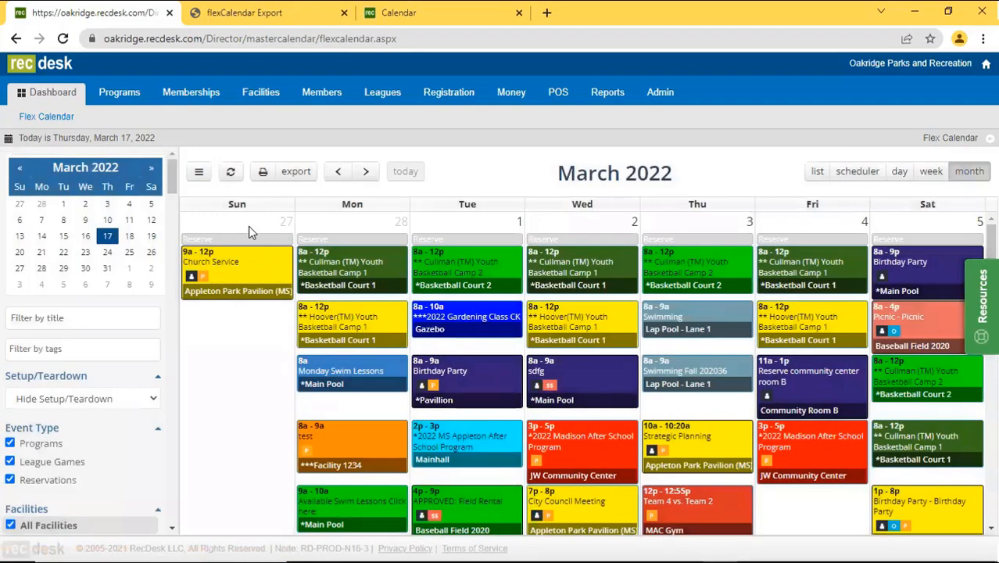
# Open the Default permit template for editing from Facilities > Permitting Templates.
pyautogui.click(275, 102)
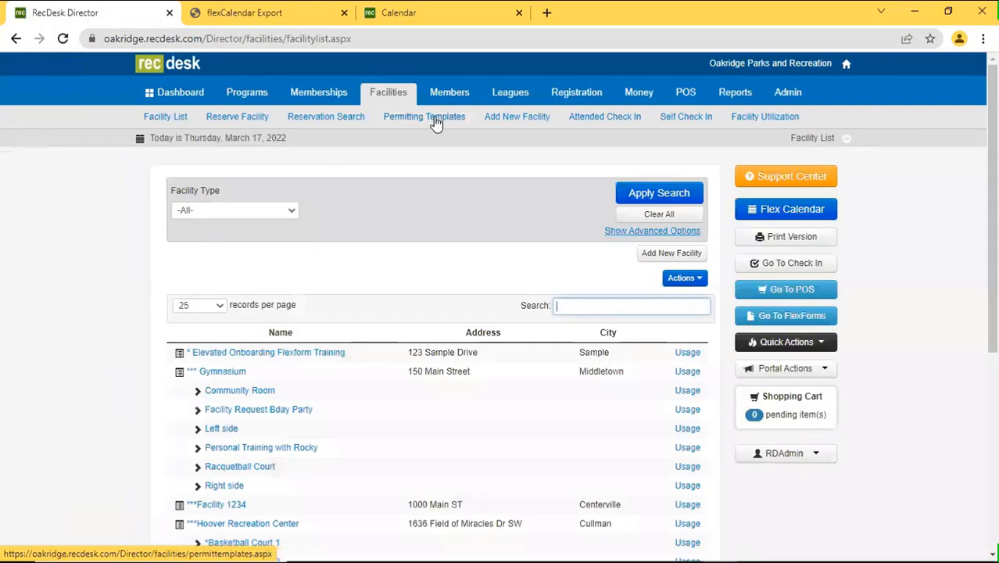
pyautogui.click(435, 121)
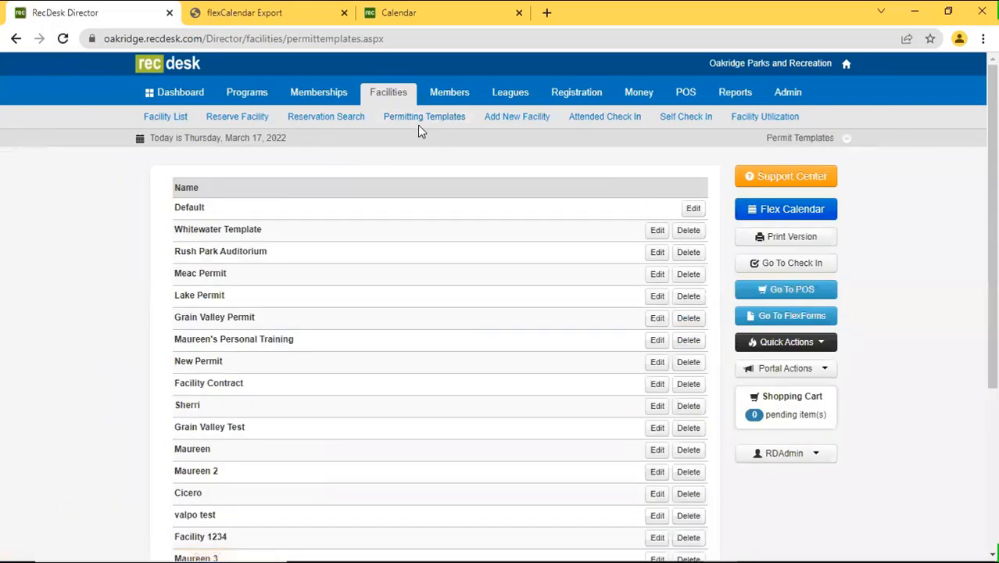
pyautogui.scroll(-4, 548, 258)
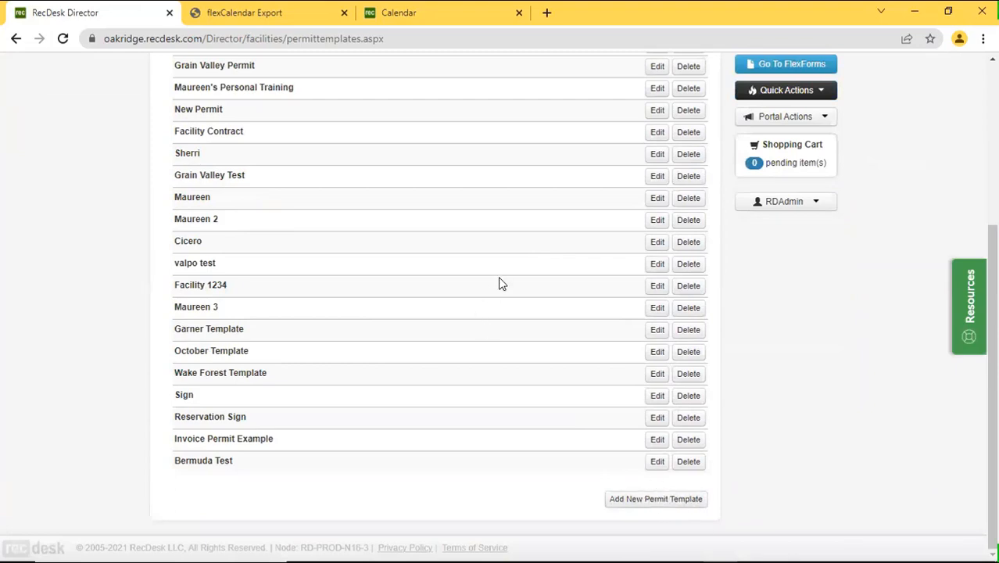
pyautogui.scroll(2, 574, 291)
pyautogui.scroll(2, 575, 291)
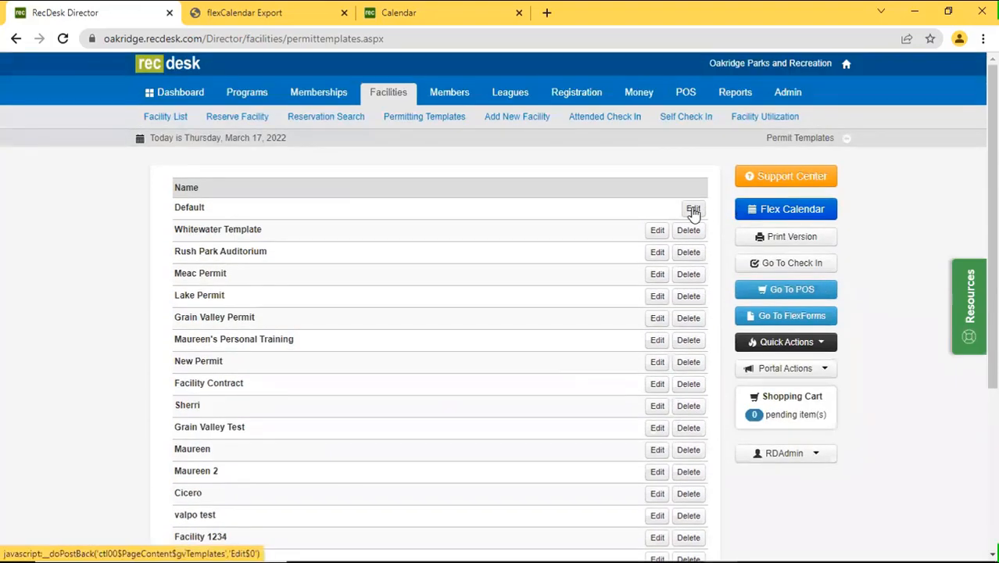
pyautogui.click(692, 210)
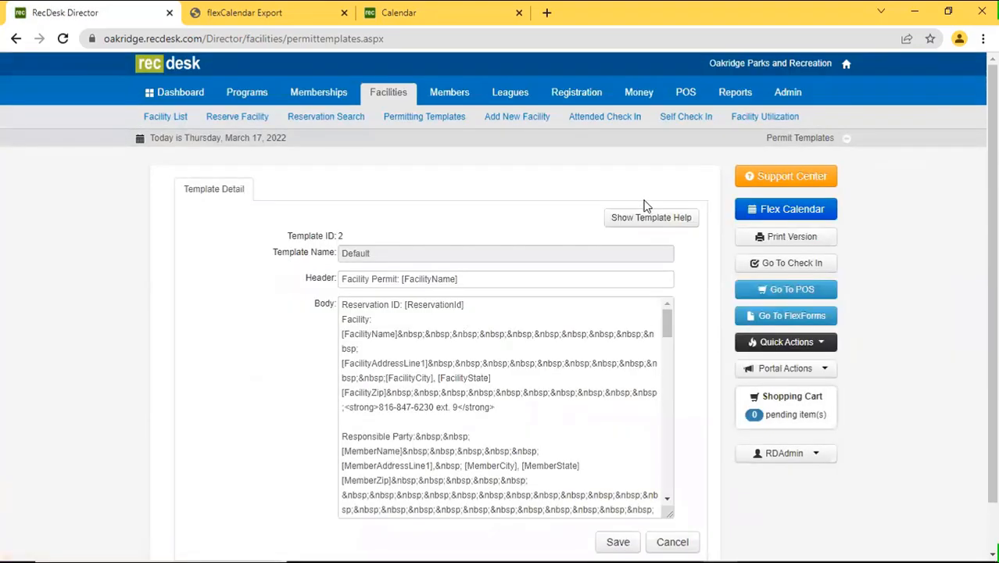
# Show the template token help, move it aside, narrow it, and scroll down the token list.
pyautogui.click(642, 218)
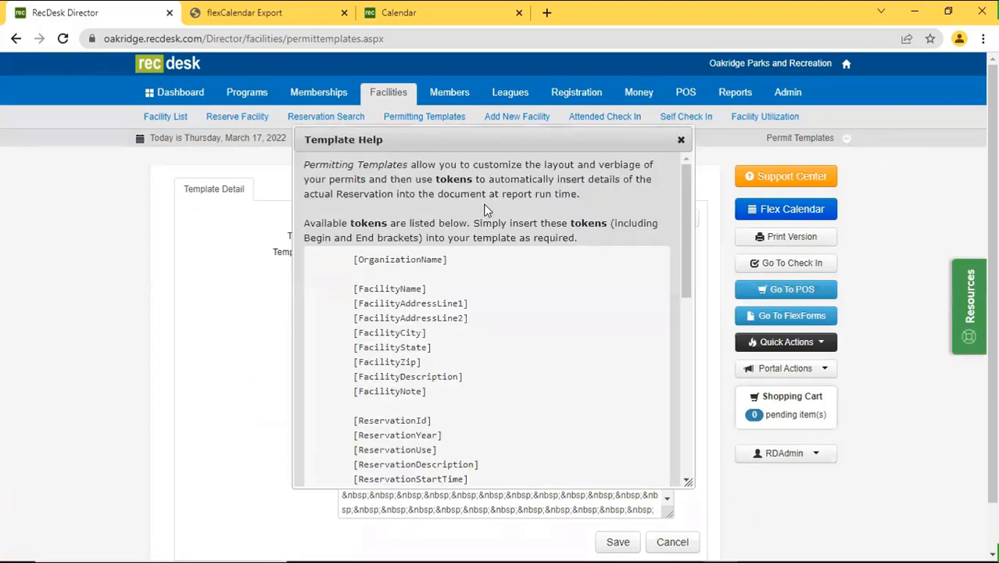
pyautogui.moveTo(523, 140); pyautogui.dragTo(230, 85)
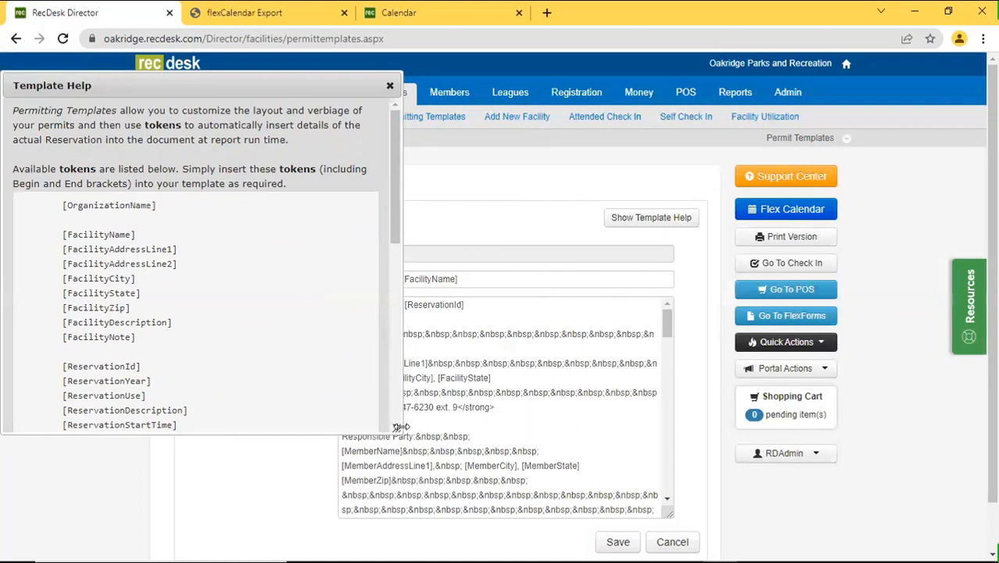
pyautogui.moveTo(398, 427); pyautogui.dragTo(332, 426)
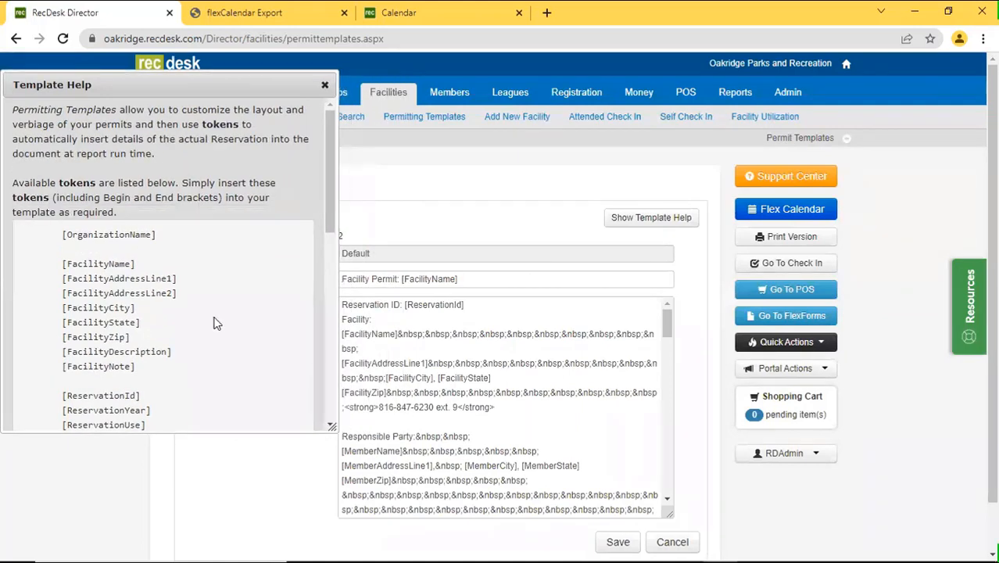
pyautogui.scroll(-1, 222, 385)
pyautogui.scroll(-1, 222, 385)
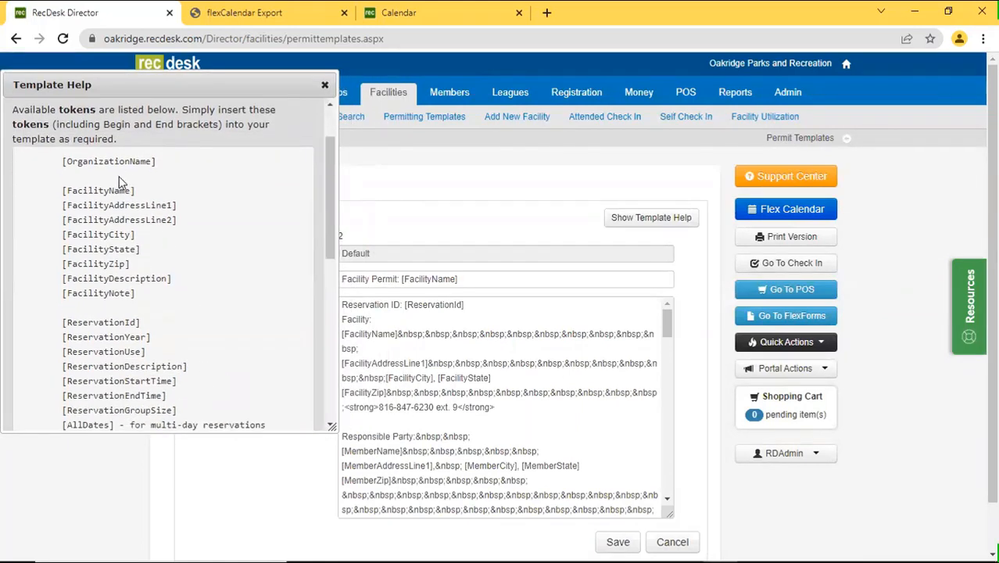
pyautogui.scroll(-3, 110, 361)
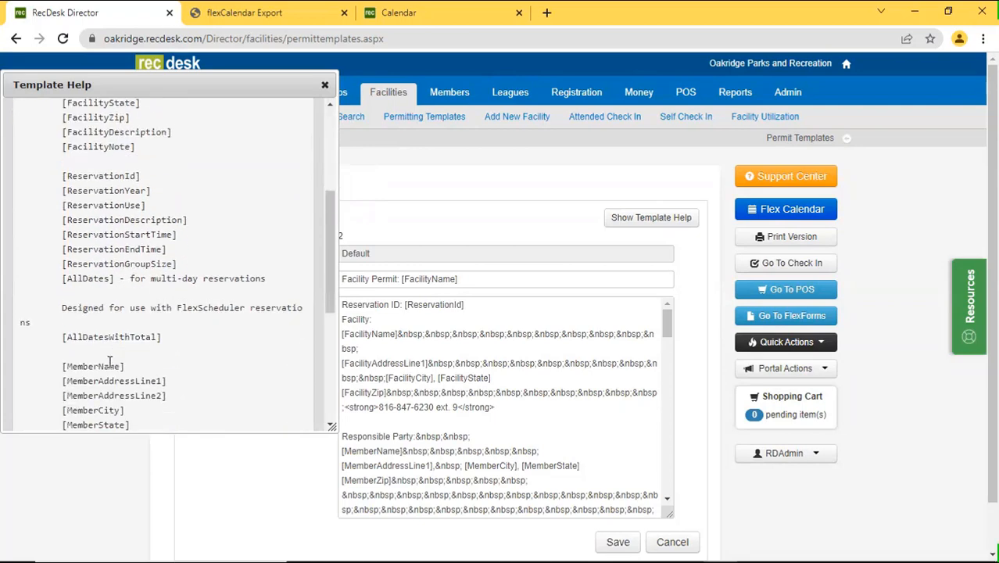
pyautogui.scroll(-2, 111, 363)
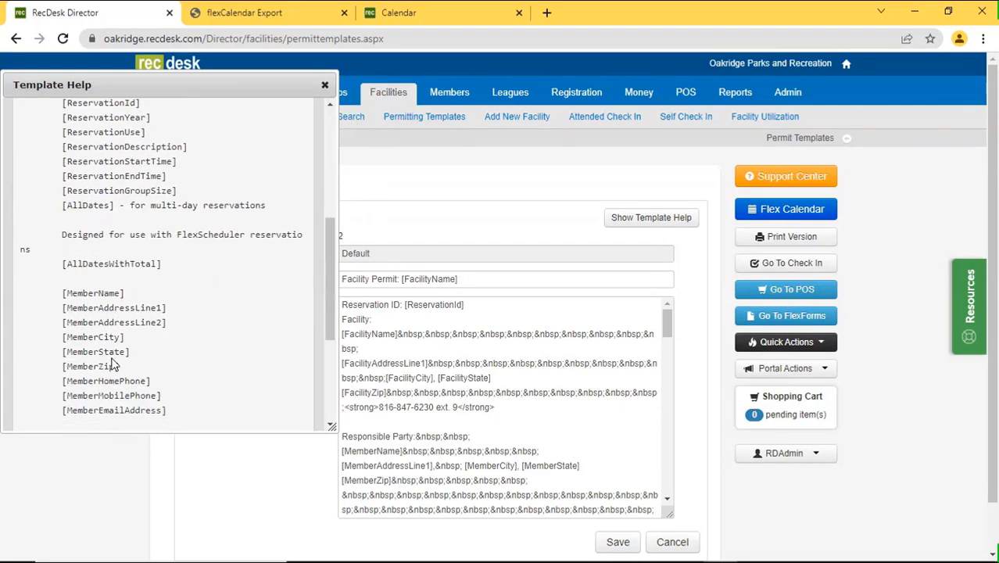
pyautogui.scroll(-4, 114, 364)
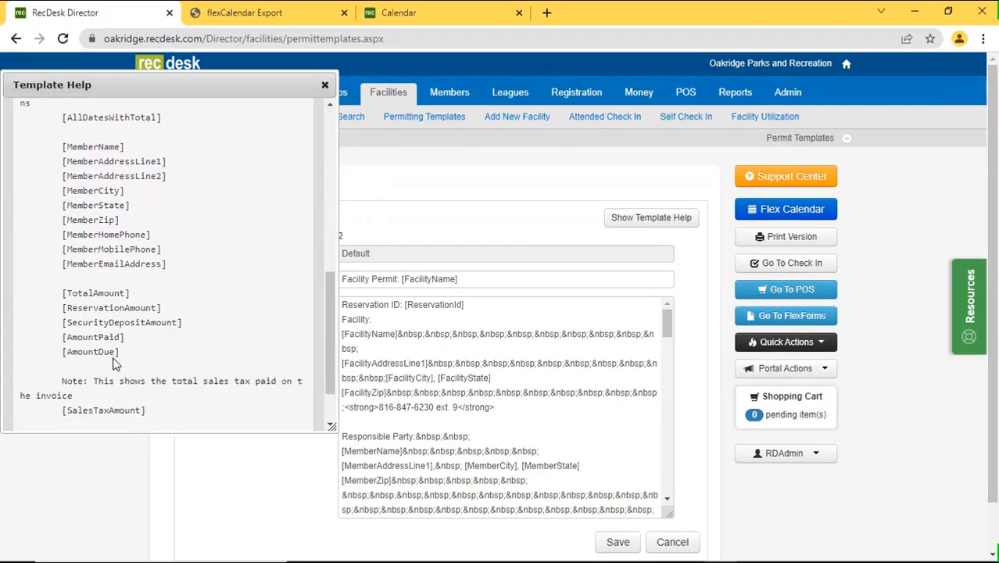
pyautogui.scroll(-1, 113, 363)
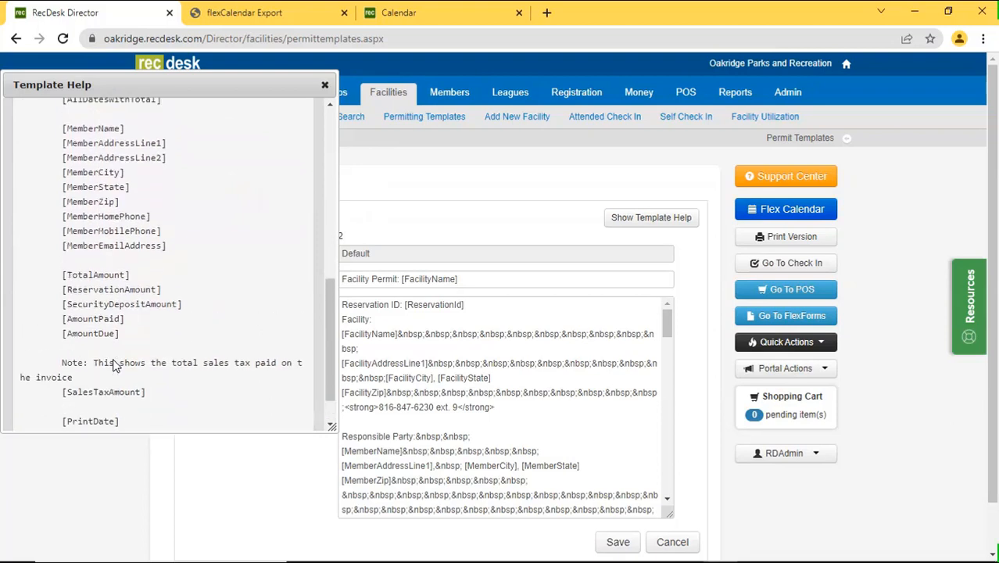
# Scroll back up the token list, close the help, and return to the Flex Calendar.
pyautogui.scroll(1, 114, 365)
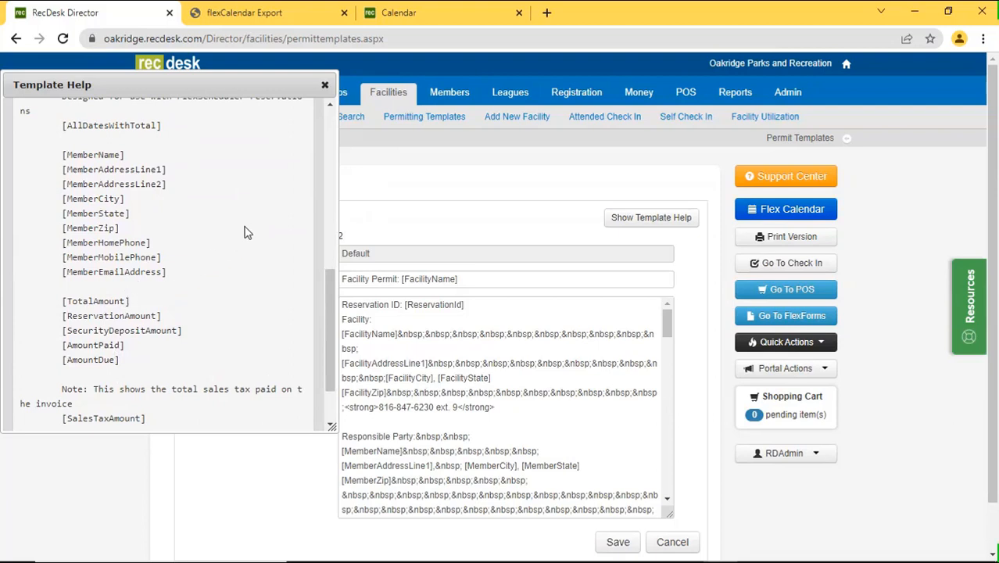
pyautogui.scroll(3, 244, 234)
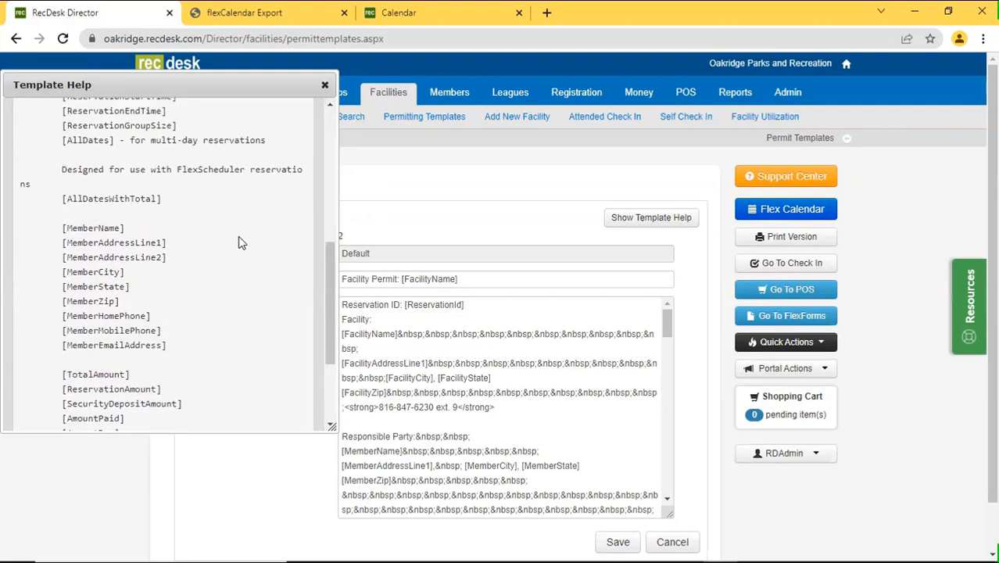
pyautogui.scroll(3, 240, 242)
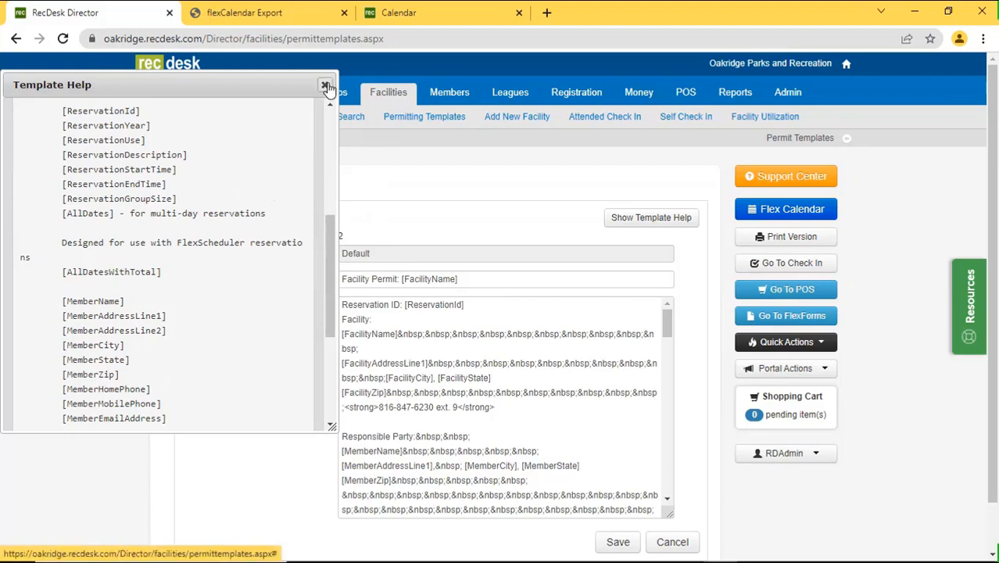
pyautogui.click(325, 85)
pyautogui.click(794, 208)
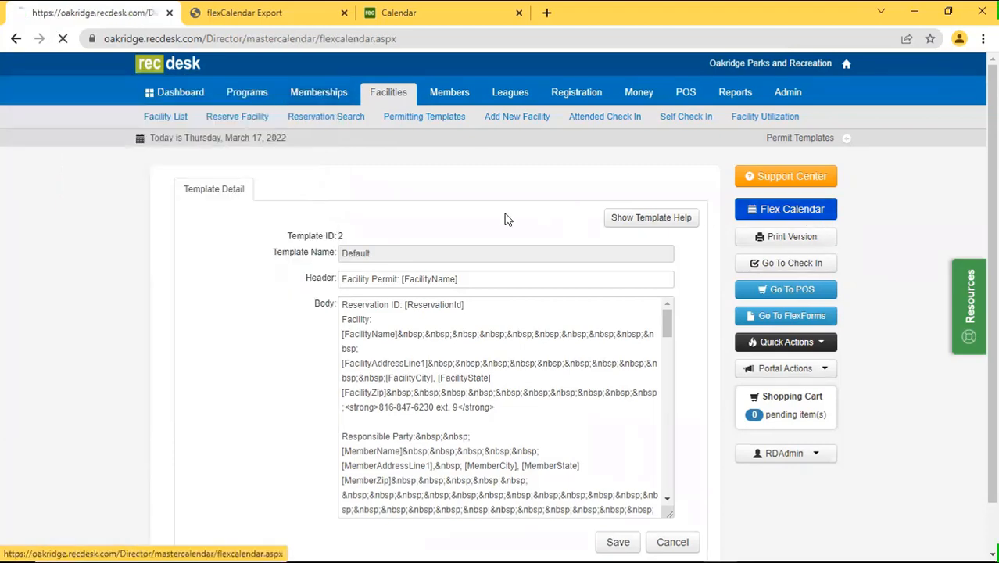
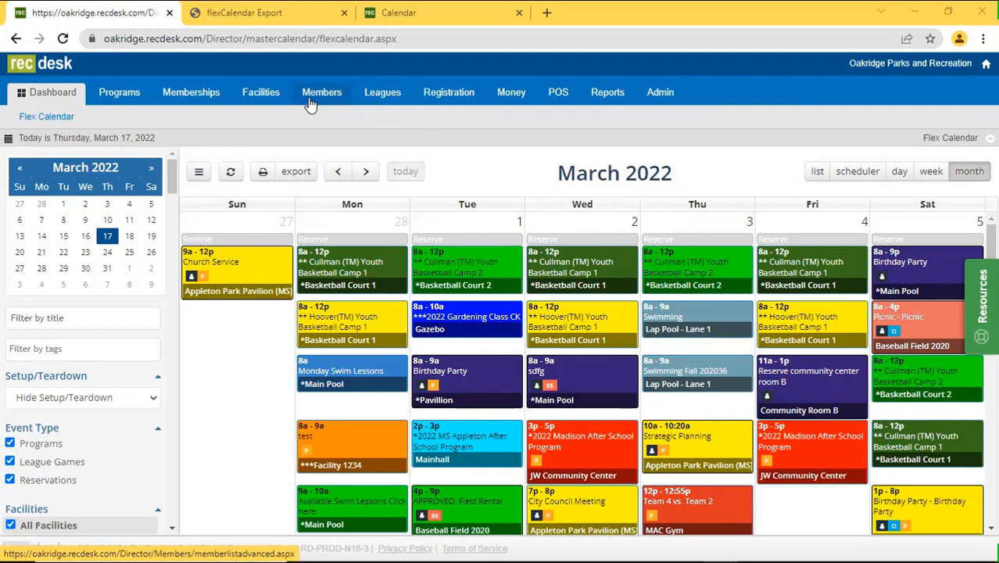
# From the Members search page, start a blank new member record.
pyautogui.click(310, 104)
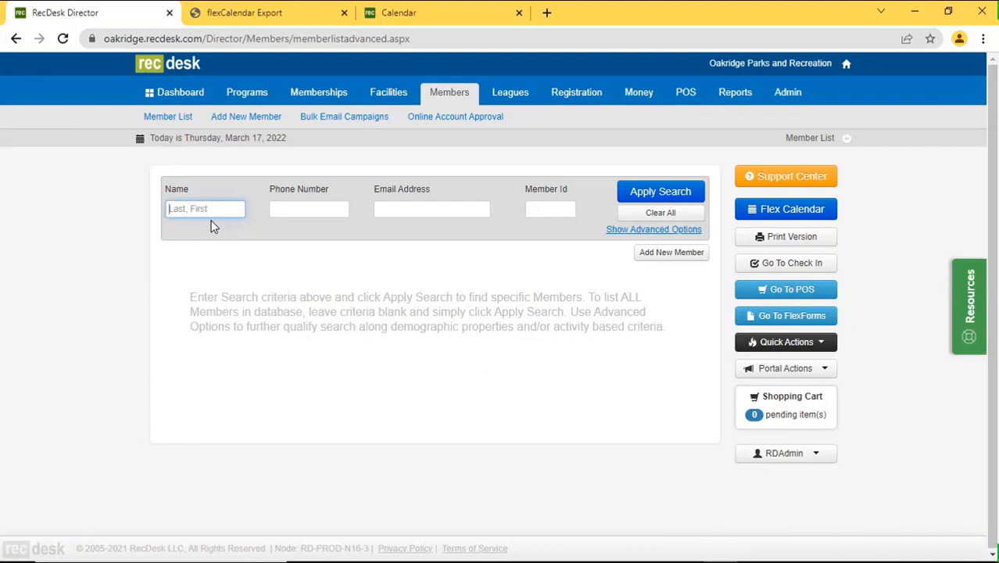
pyautogui.click(649, 252)
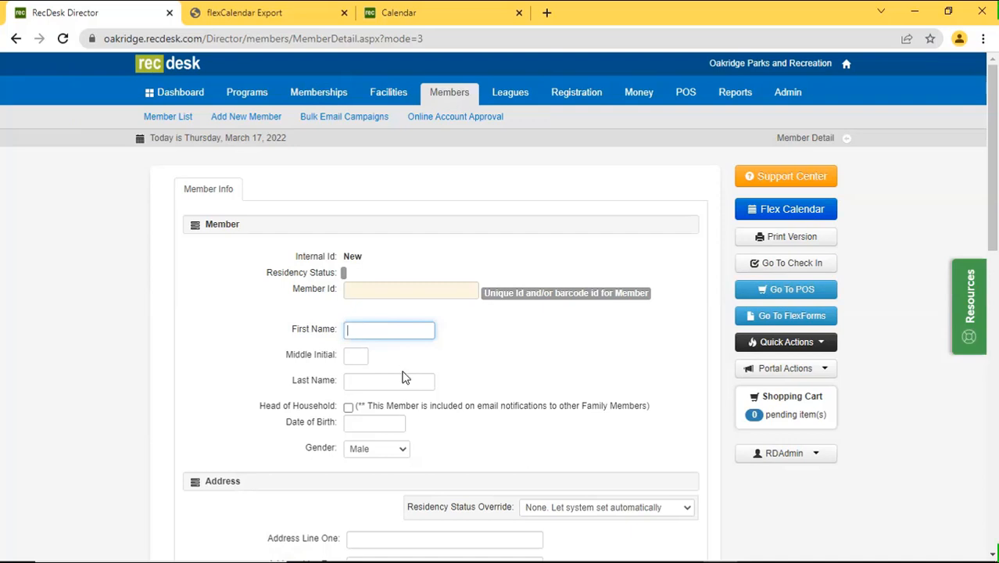
# Enter first name 'rec department', last name 'oakridge' and birth date 3/15/2022.
pyautogui.write('rec department')
pyautogui.press('Tab')
pyautogui.press('Tab')
pyautogui.write('oak')
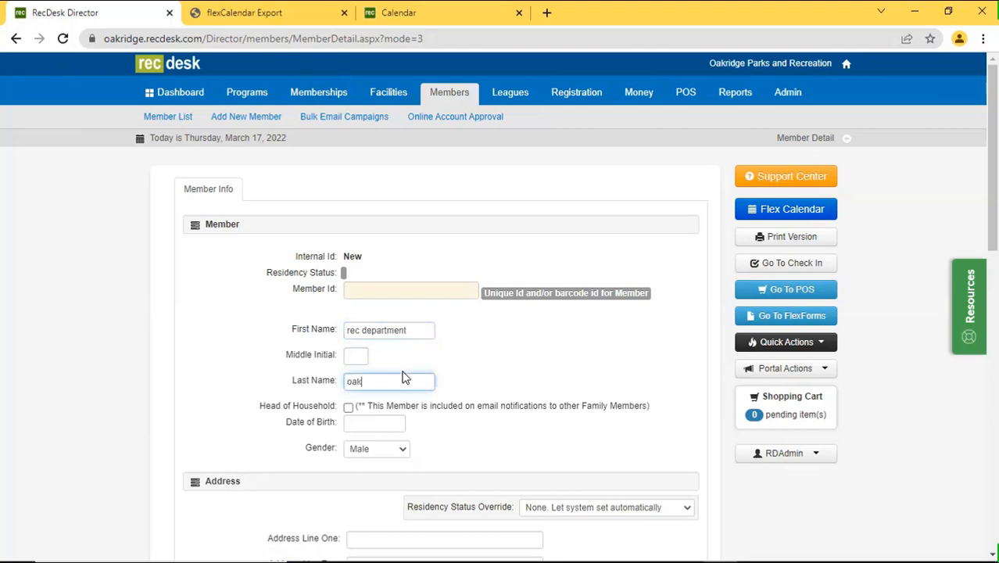
pyautogui.write('ridge')
pyautogui.click(371, 427)
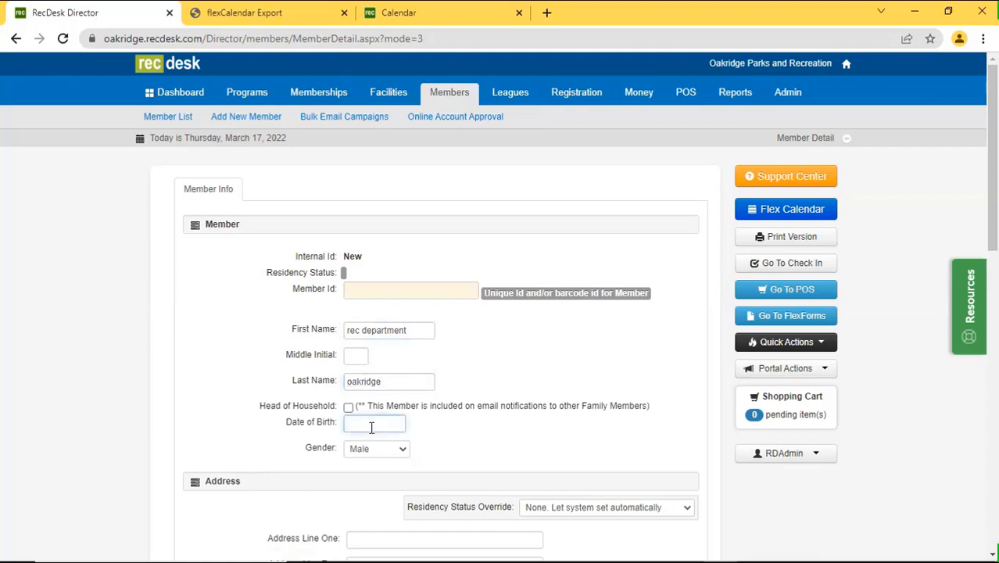
pyautogui.write('3/15/2022')
pyautogui.scroll(-3, 396, 341)
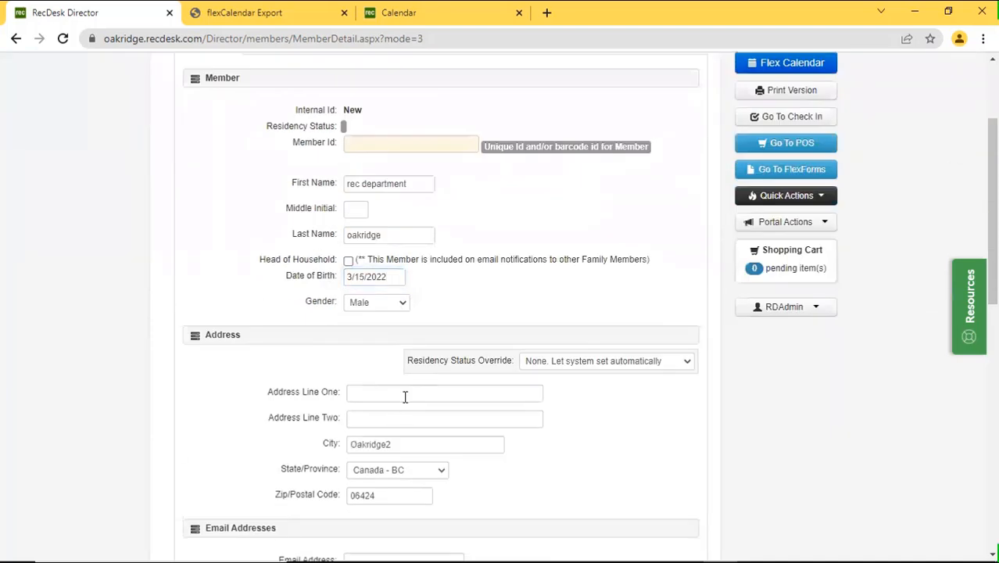
# Fill address line one with '1' and enter the member's primary phone number.
pyautogui.click(403, 389)
pyautogui.write('1')
pyautogui.scroll(-1, 512, 407)
pyautogui.scroll(-5, 512, 407)
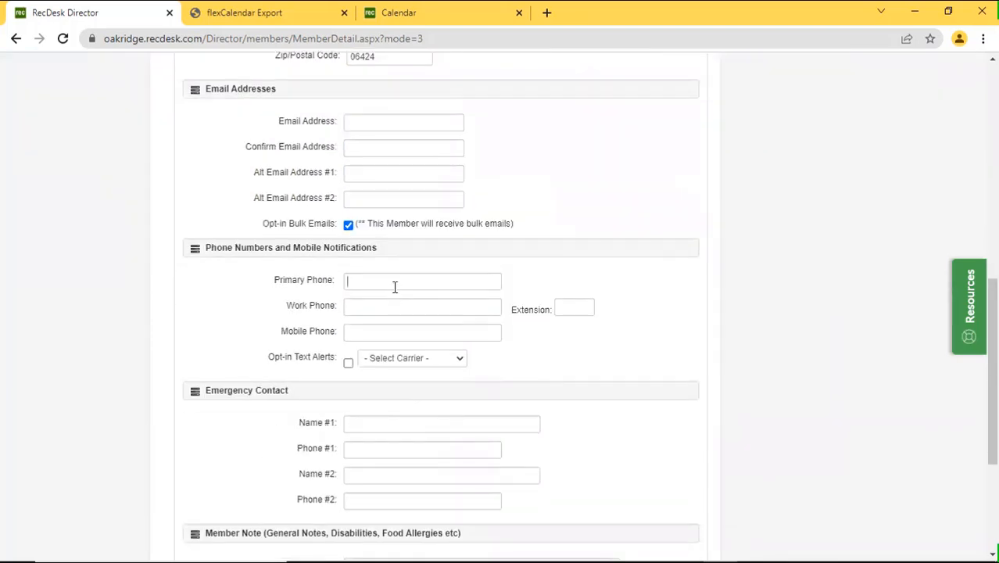
pyautogui.click(395, 282)
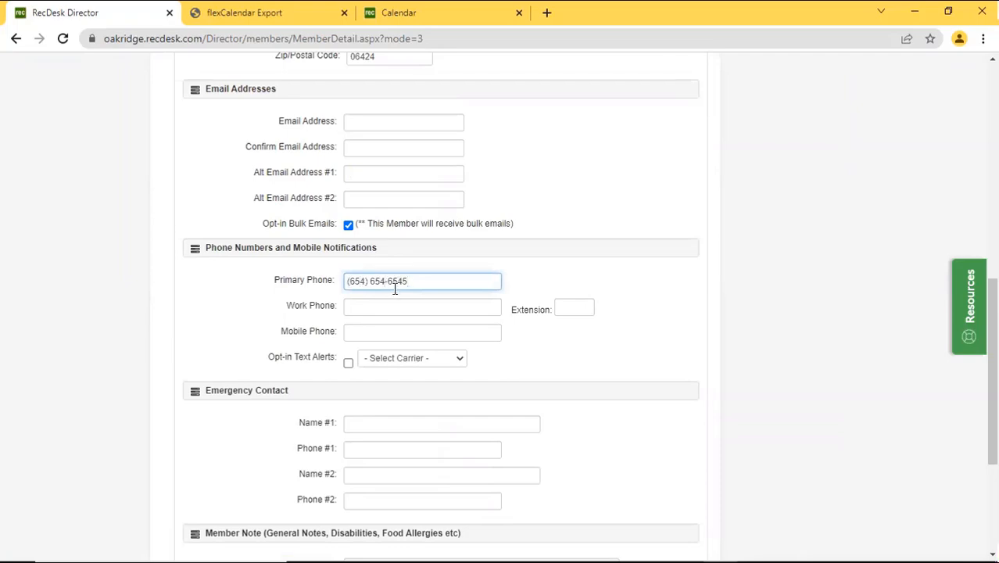
# Enter the member's e-mail address and repeat it in the confirmation field.
pyautogui.scroll(-3, 396, 283)
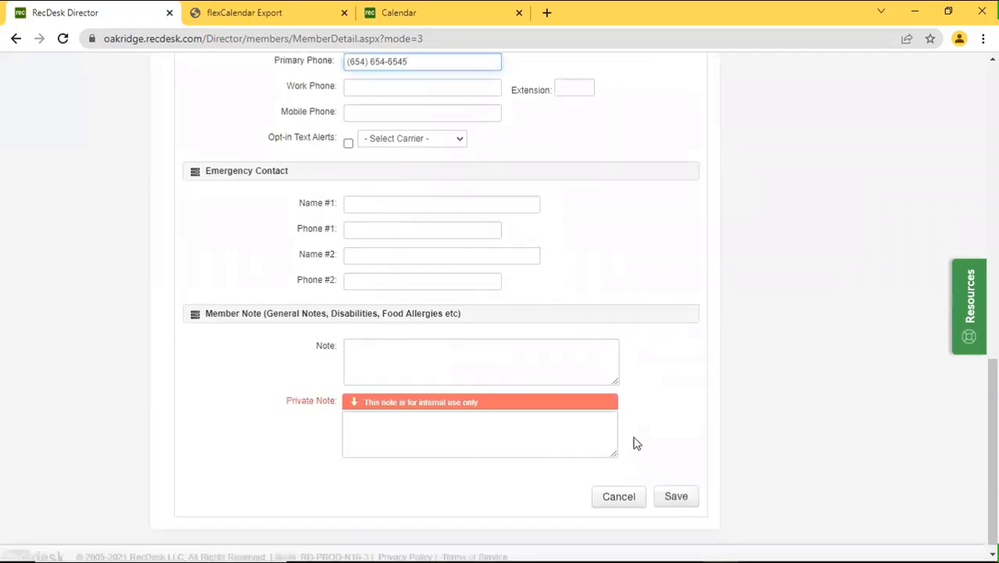
pyautogui.click(674, 498)
pyautogui.scroll(-4, 673, 476)
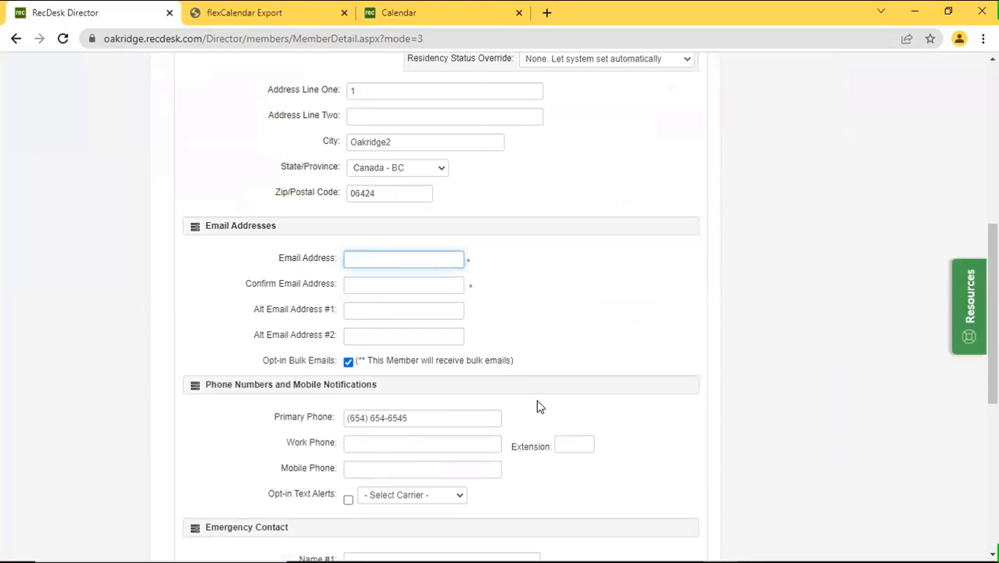
pyautogui.press('Tab')
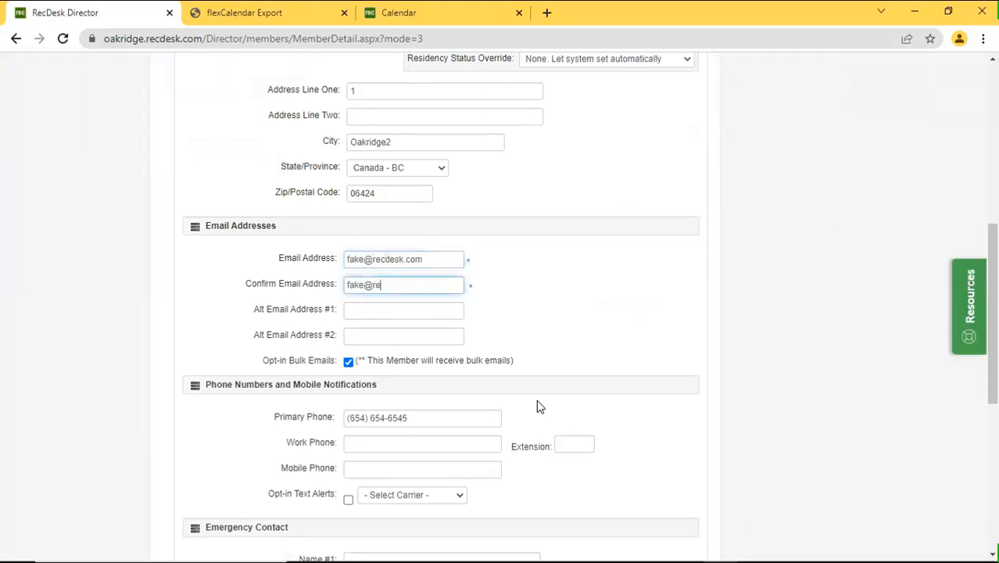
pyautogui.scroll(-5, 644, 313)
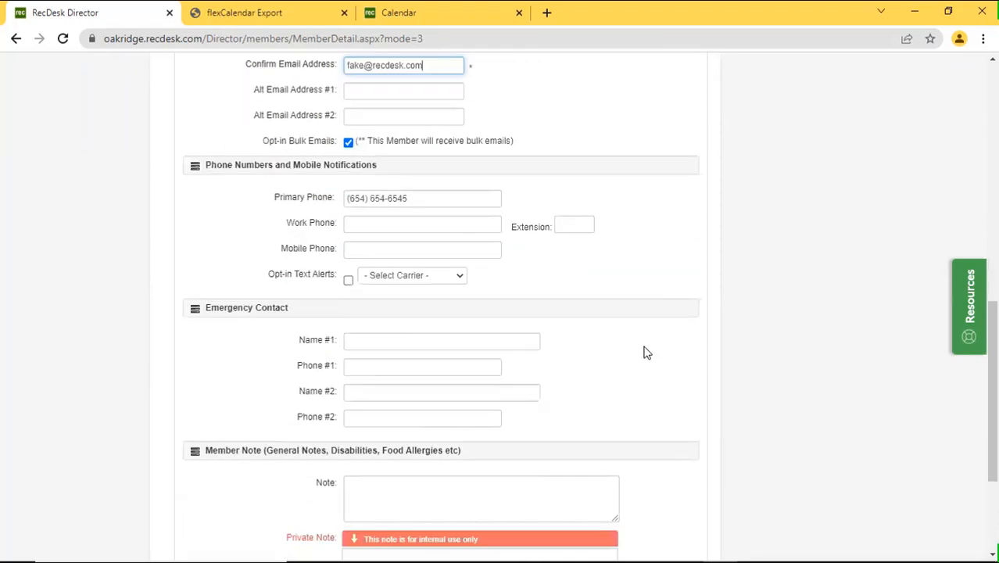
# Save the member, rename its household 'Rec Department Oakridge' as an Organization, and return to the Flex Calendar.
pyautogui.click(662, 491)
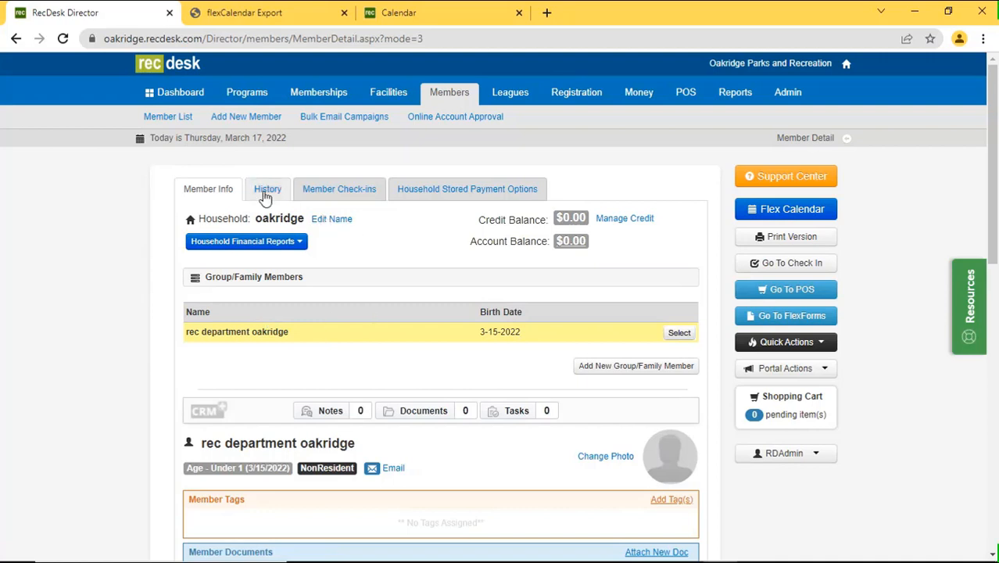
pyautogui.click(326, 219)
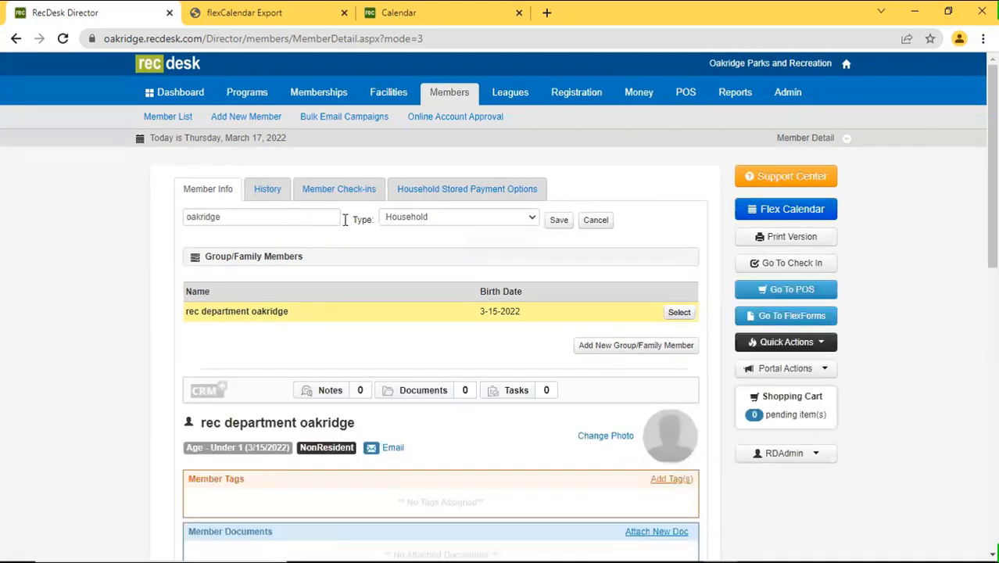
pyautogui.doubleClick(323, 220)
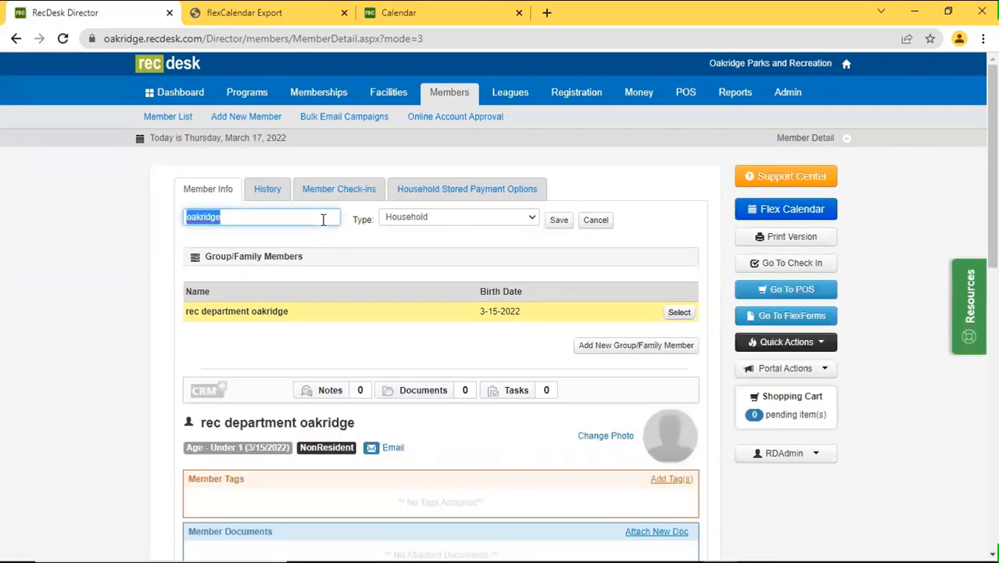
pyautogui.write('Rec')
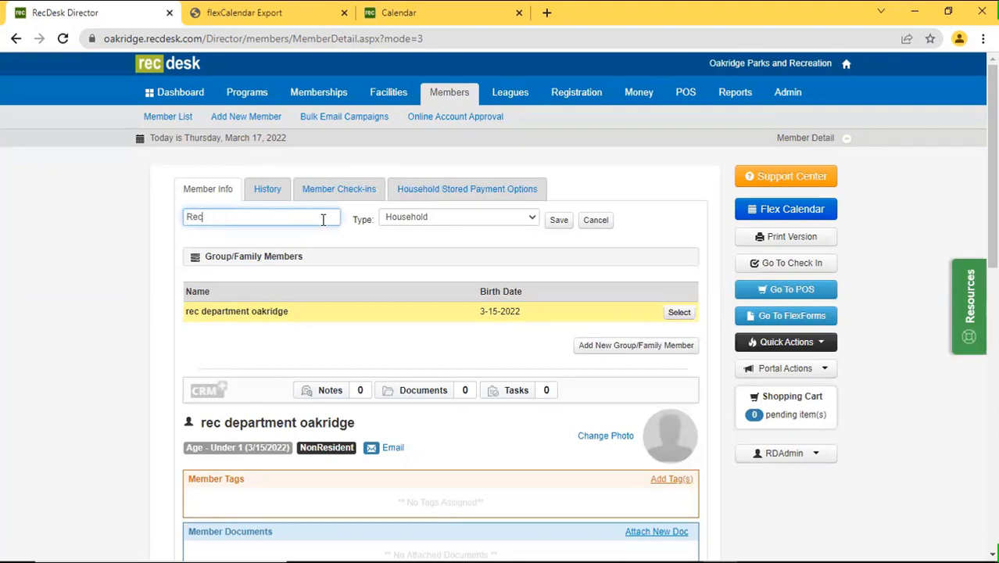
pyautogui.write(' Department Oakridge')
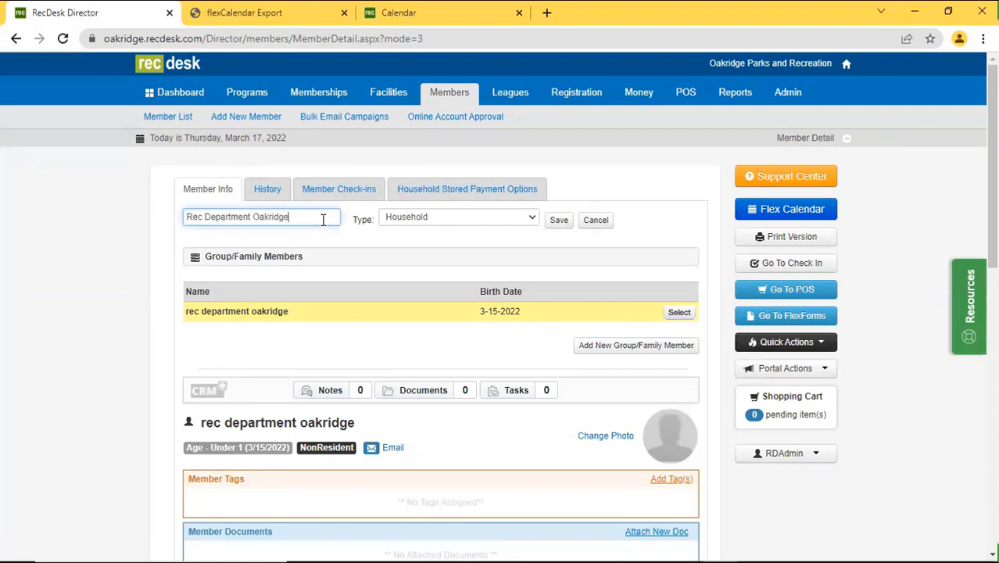
pyautogui.click(442, 220)
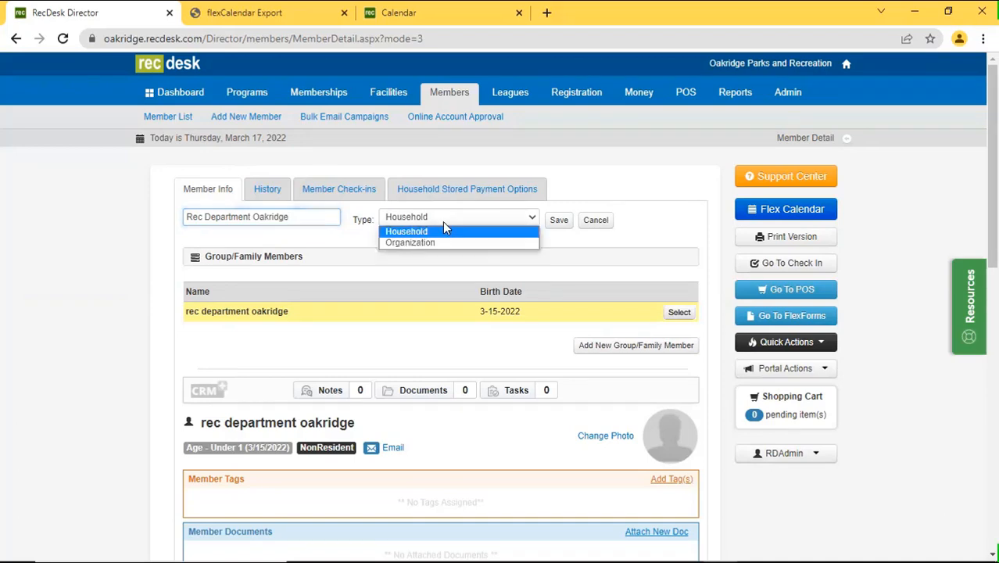
pyautogui.click(449, 242)
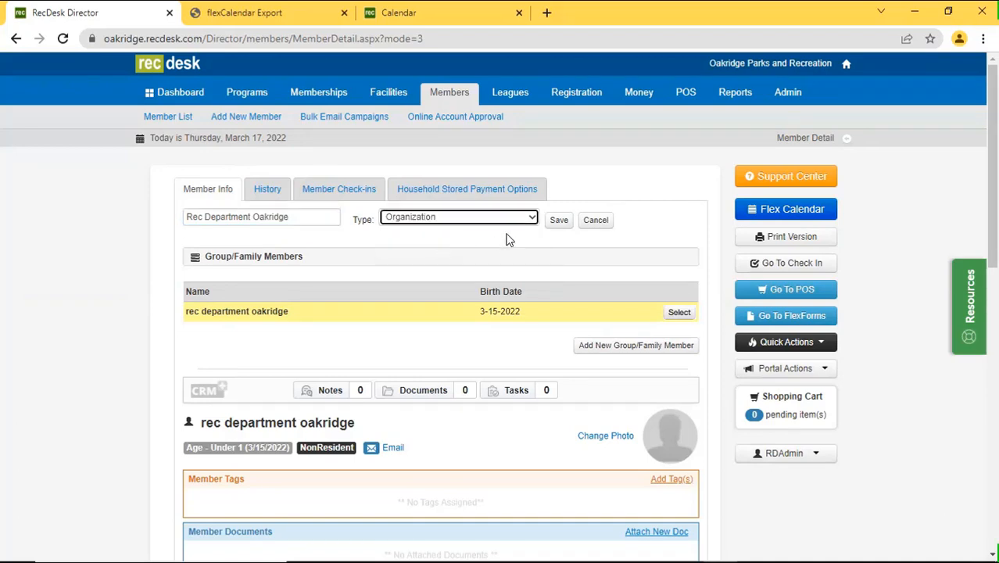
pyautogui.click(551, 225)
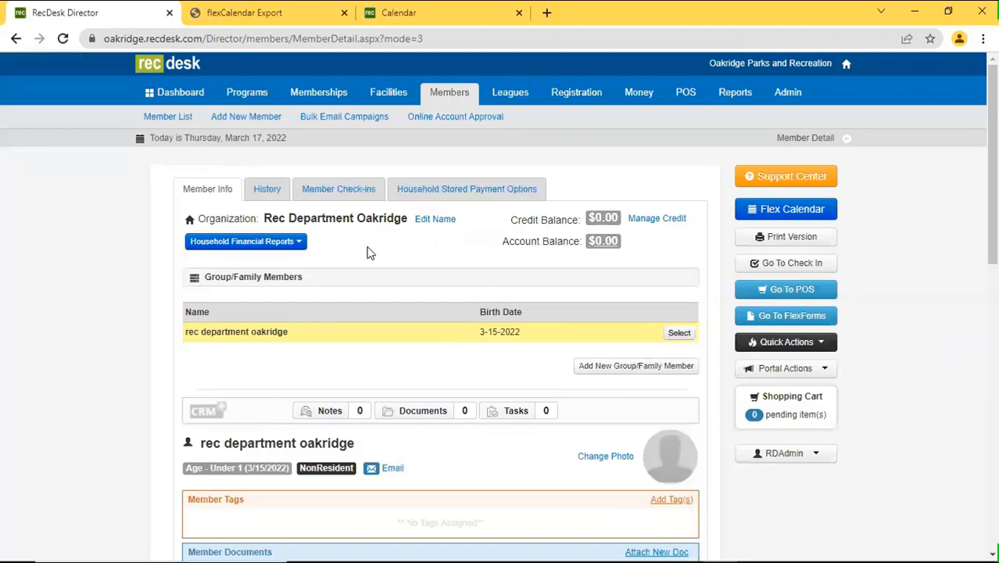
pyautogui.click(821, 219)
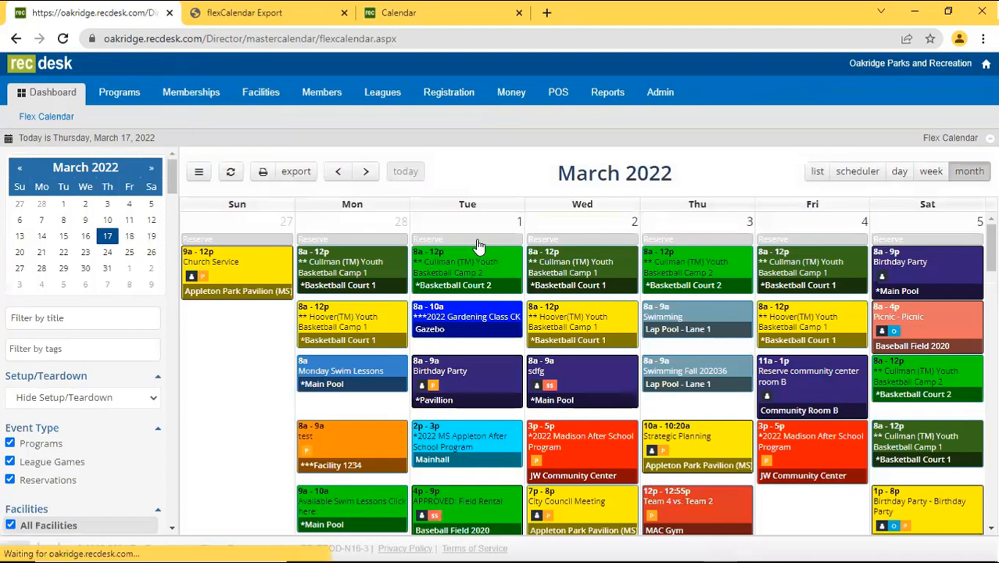
# Start a March 1 reservation and choose the Rec Department Oakridge member as customer.
pyautogui.click(478, 240)
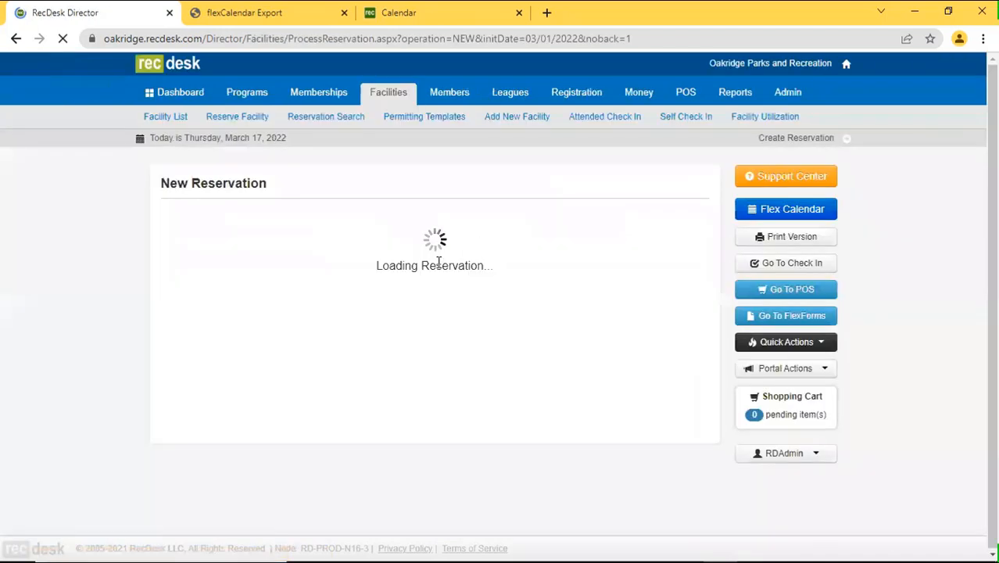
pyautogui.scroll(-2, 336, 336)
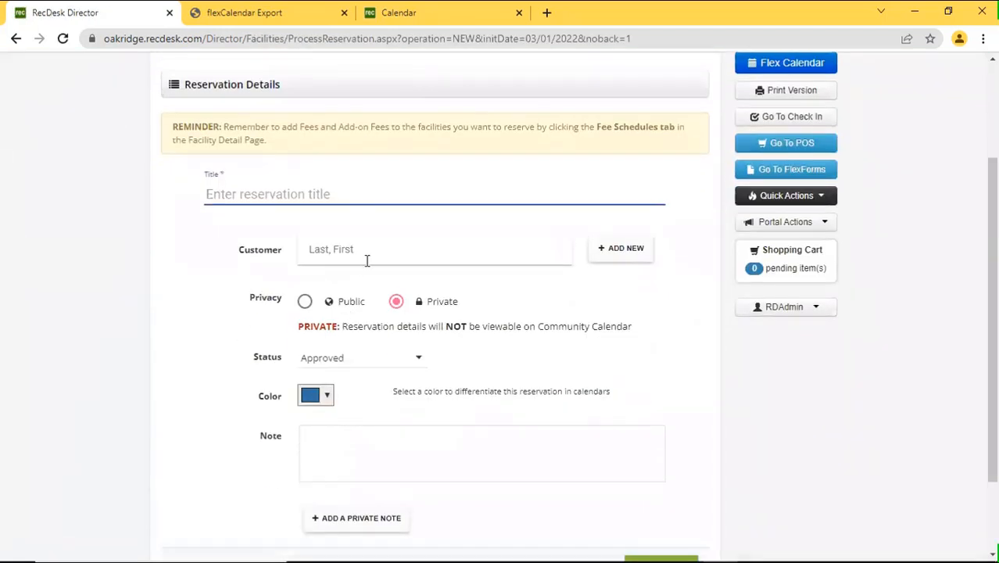
pyautogui.click(367, 260)
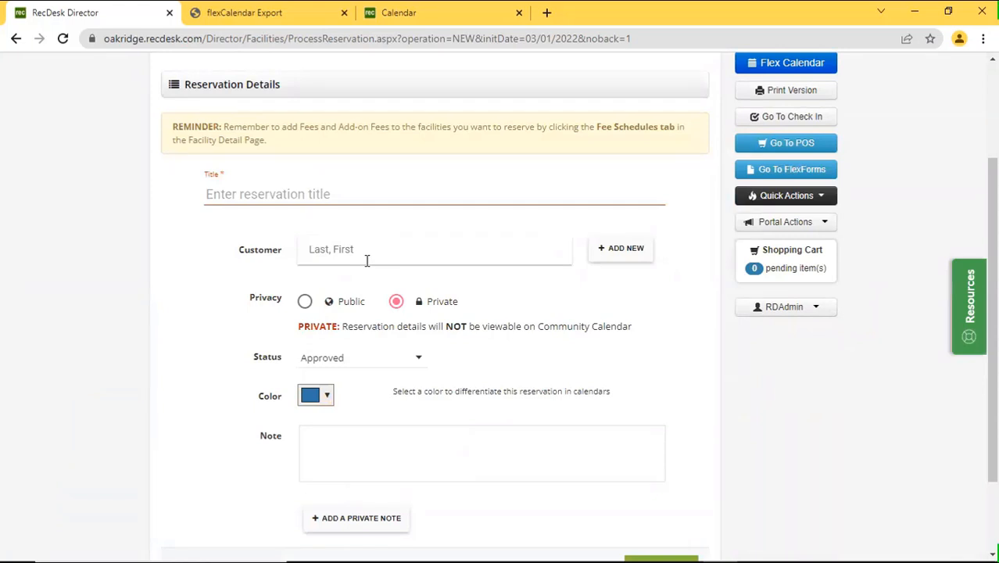
pyautogui.write('rec')
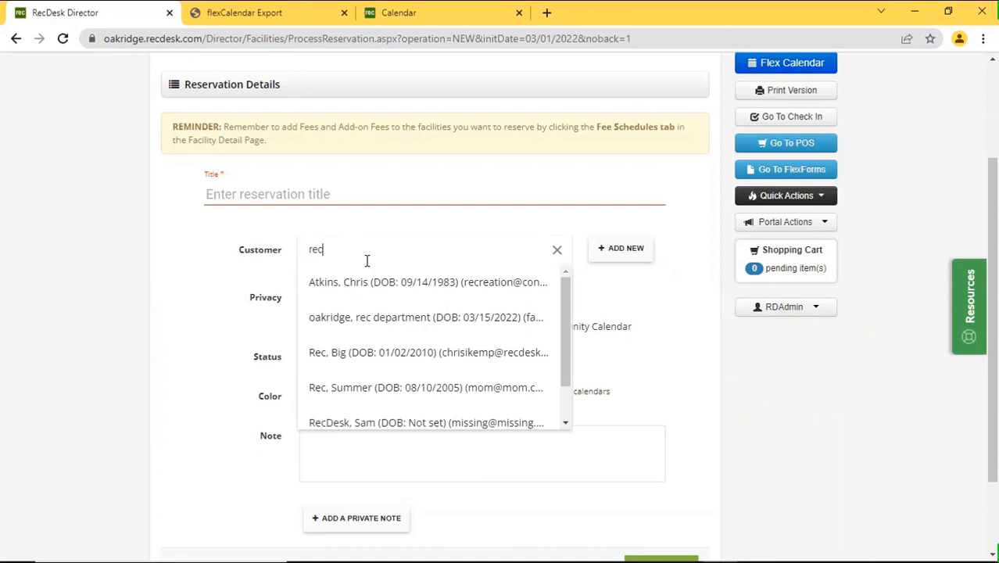
pyautogui.write(' depart')
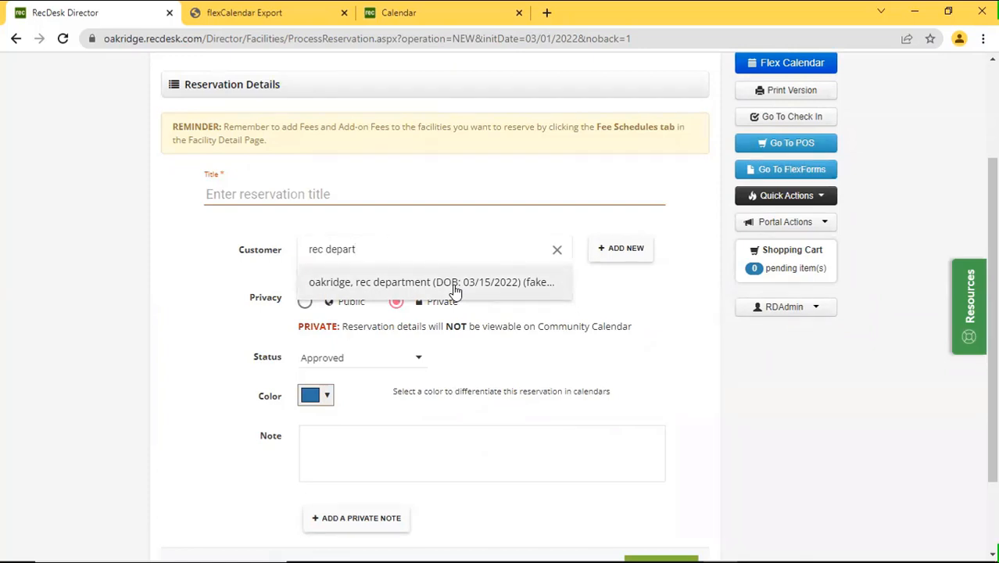
pyautogui.click(456, 282)
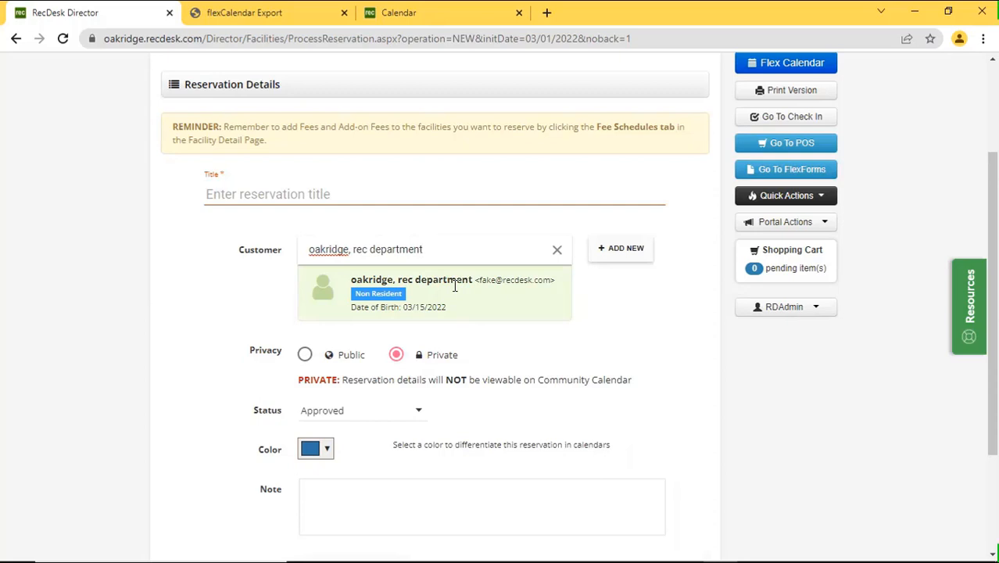
pyautogui.scroll(2, 456, 285)
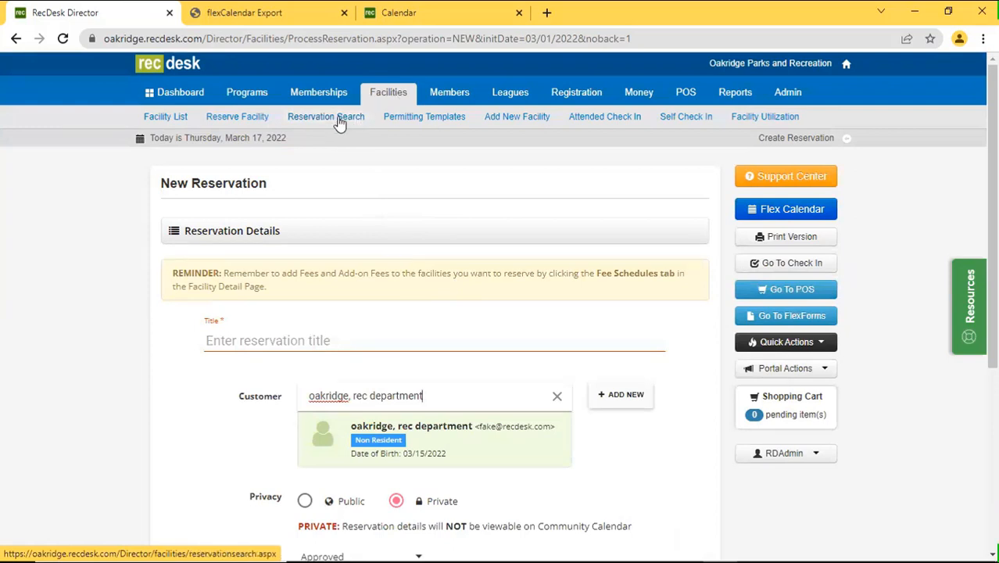
# Leave the unsaved reservation for Reservation Search and search the Rec Department Oakridge member's reservations.
pyautogui.click(338, 121)
pyautogui.click(571, 121)
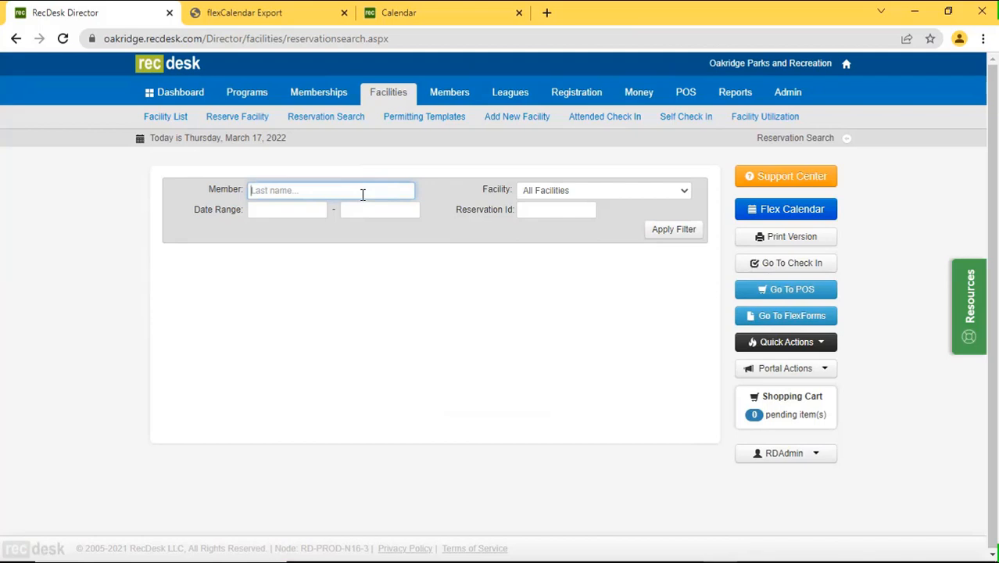
pyautogui.write('rec')
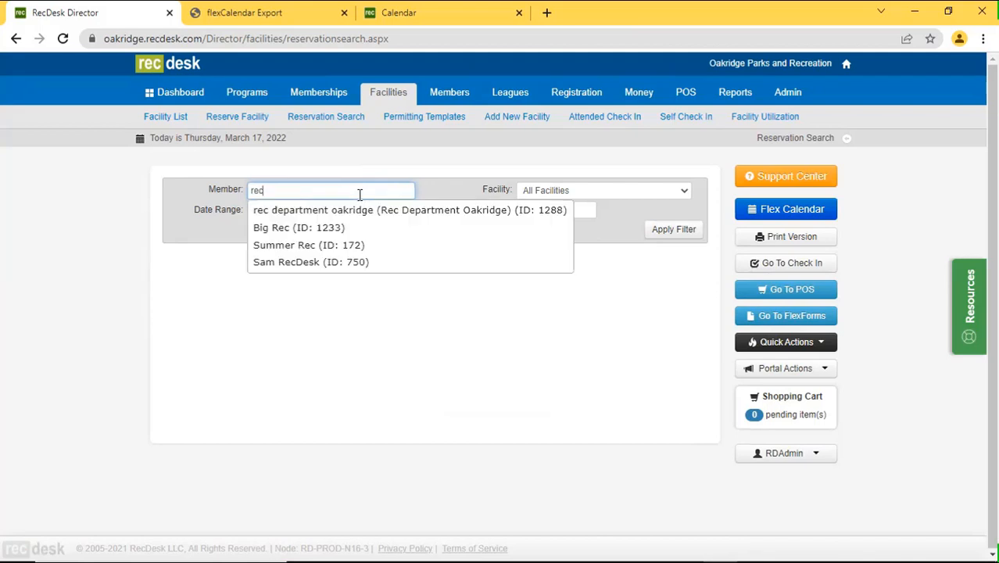
pyautogui.click(365, 209)
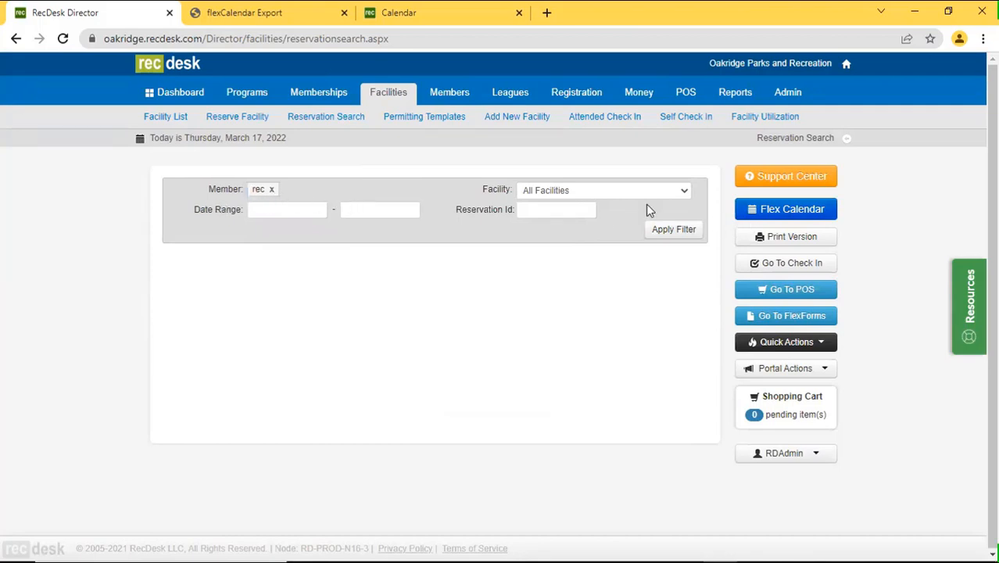
pyautogui.click(271, 190)
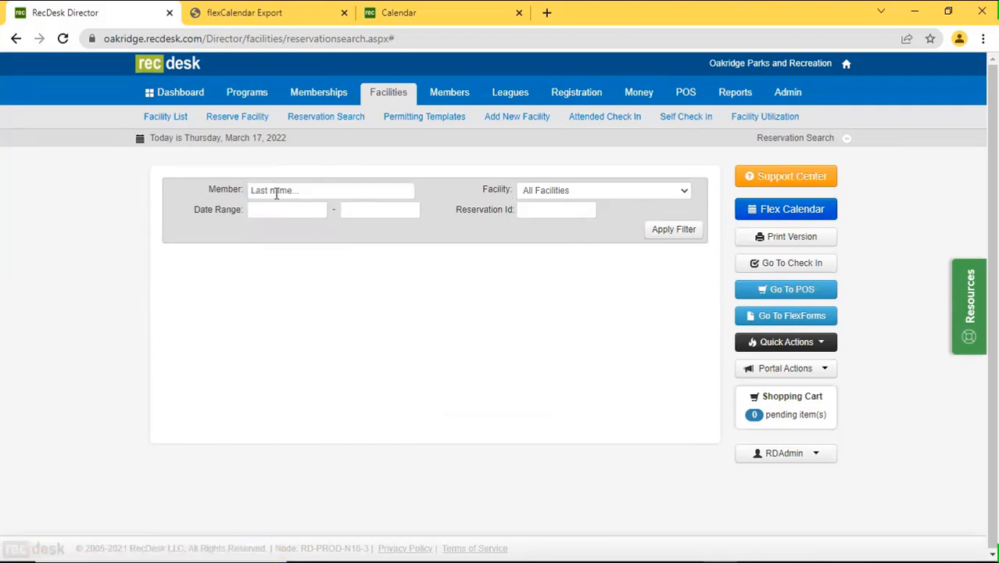
pyautogui.write('rec')
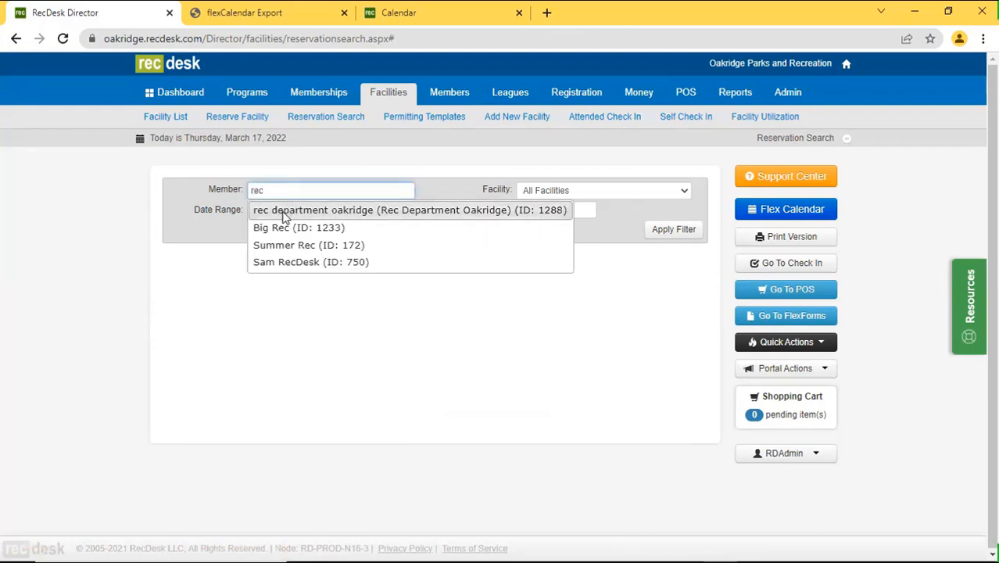
pyautogui.click(283, 216)
pyautogui.click(657, 231)
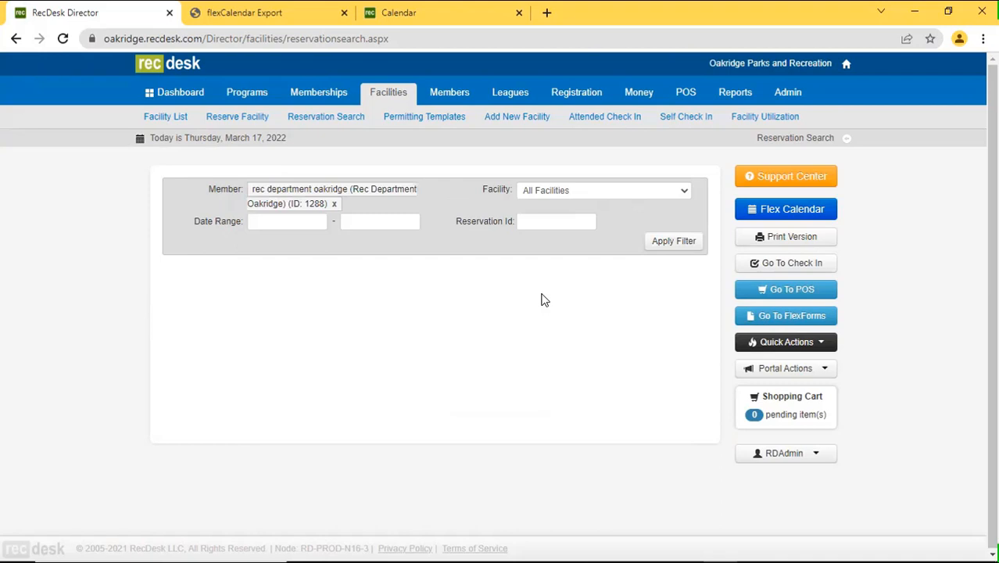
# Switch the filter to a different member with dates 1/1/2020 to 3/15/2022 and apply it.
pyautogui.click(334, 207)
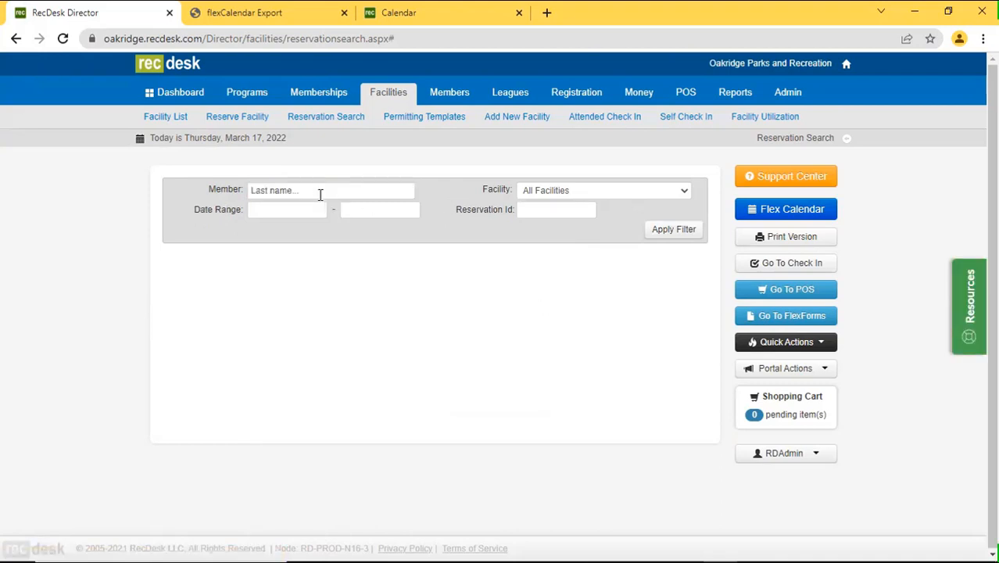
pyautogui.click(320, 194)
pyautogui.write('vogt')
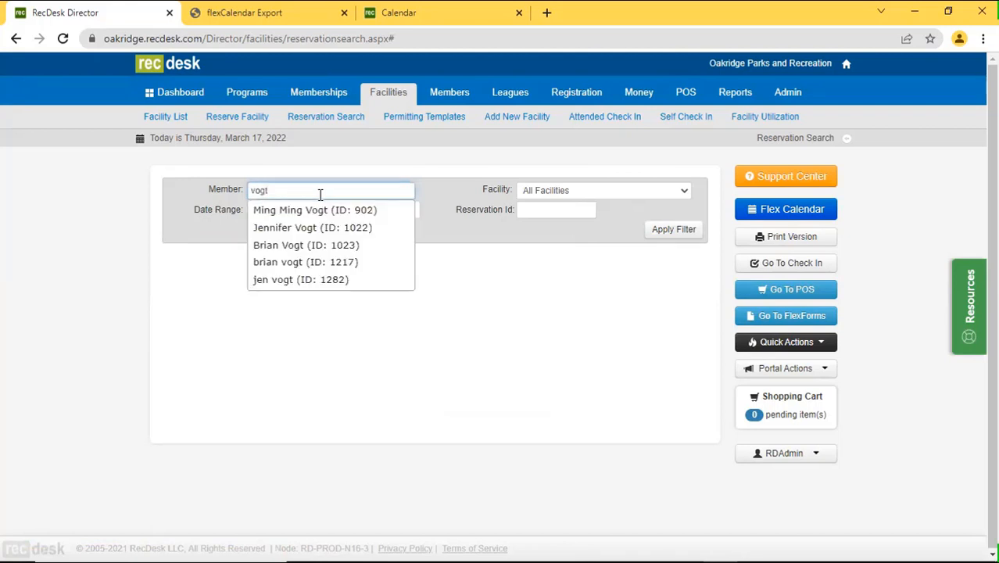
pyautogui.click(343, 227)
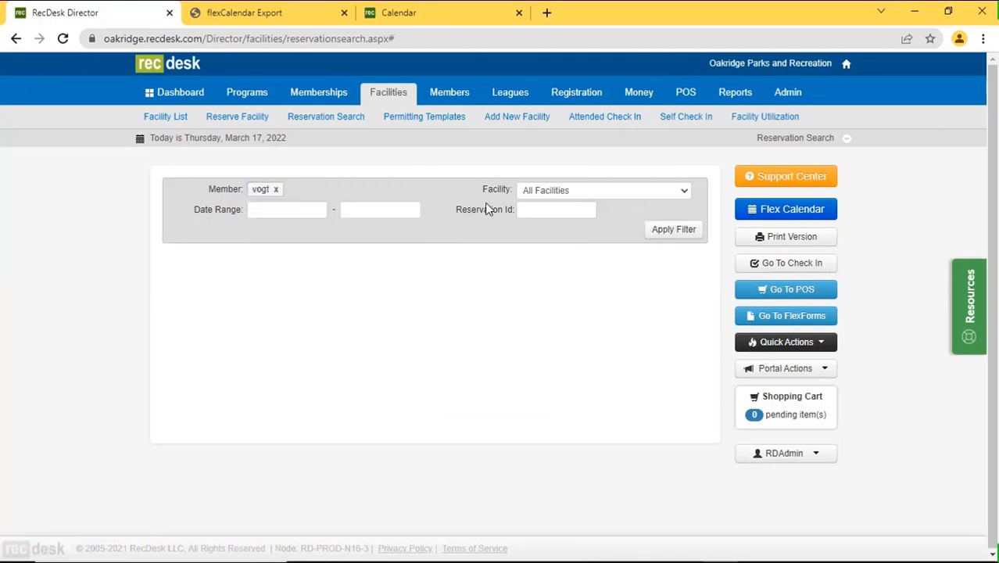
pyautogui.click(289, 208)
pyautogui.write('1/1/2020')
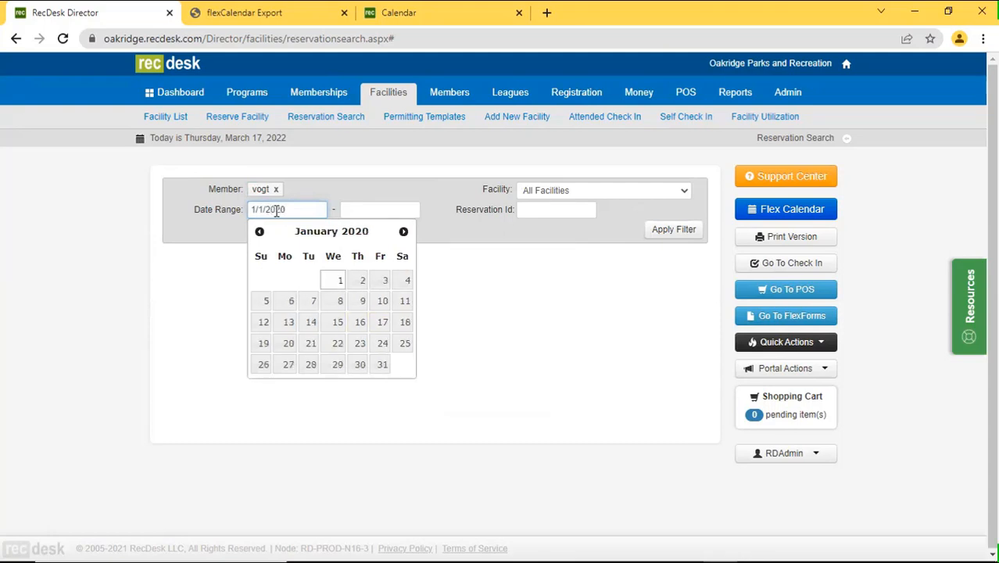
pyautogui.press('Tab')
pyautogui.write('3/15/2022')
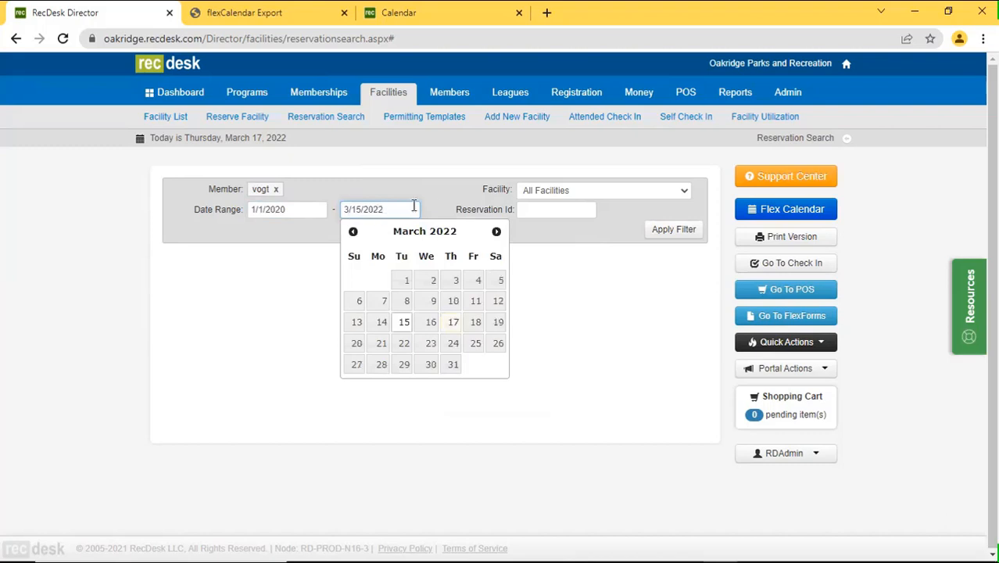
pyautogui.click(679, 233)
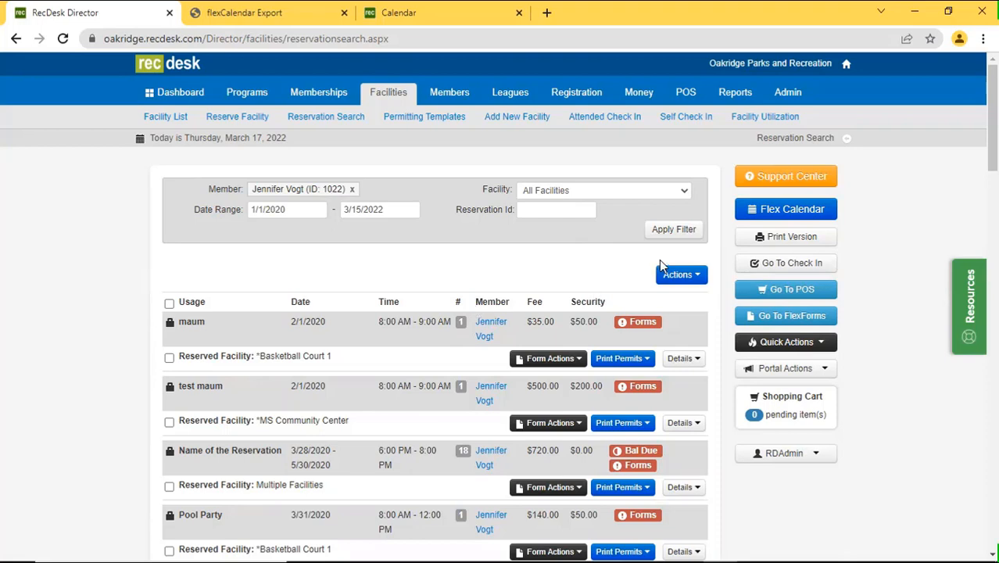
pyautogui.click(677, 276)
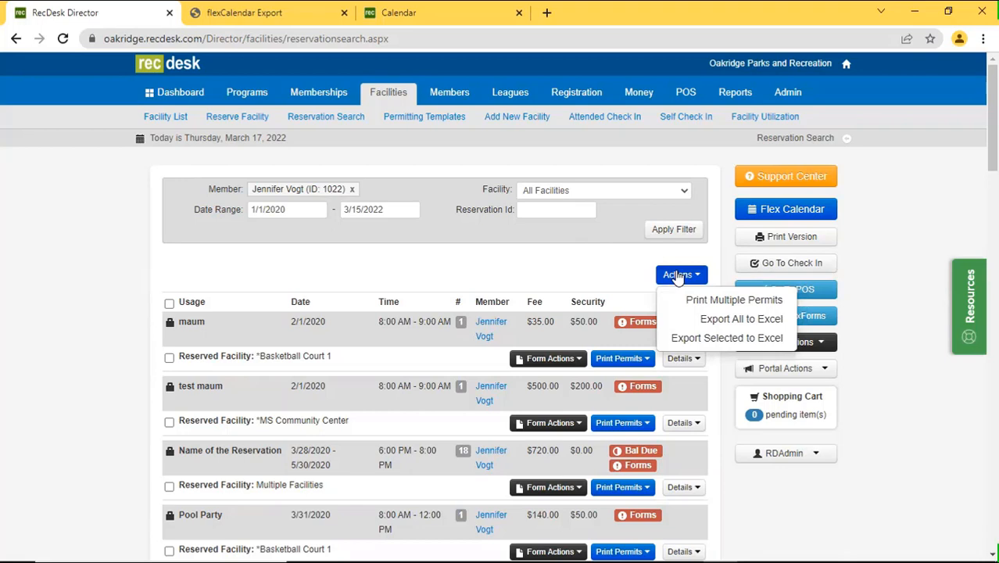
pyautogui.click(421, 176)
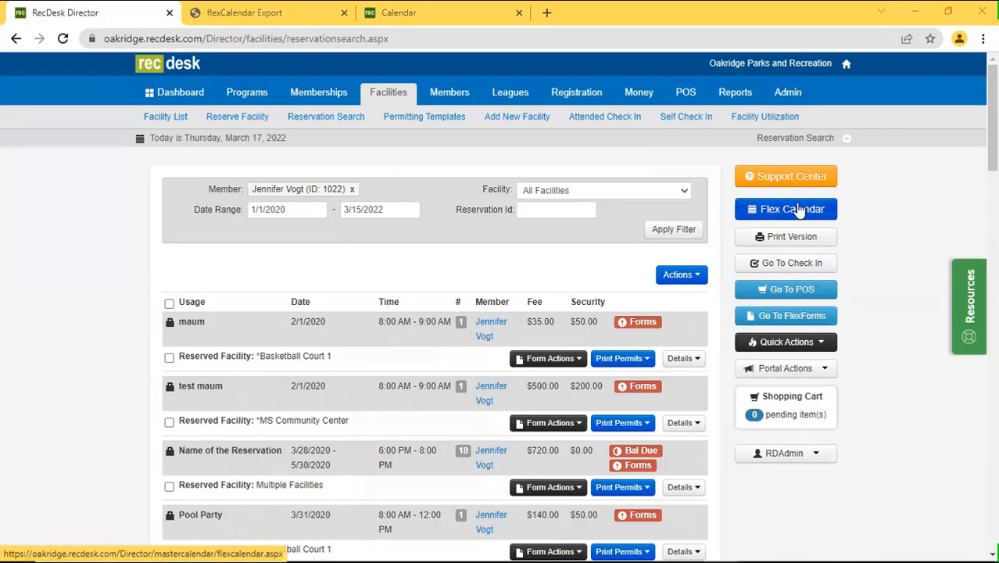
# Open the staff Flex Calendar, then compare it with the community Calendar tab, ending there.
pyautogui.click(798, 211)
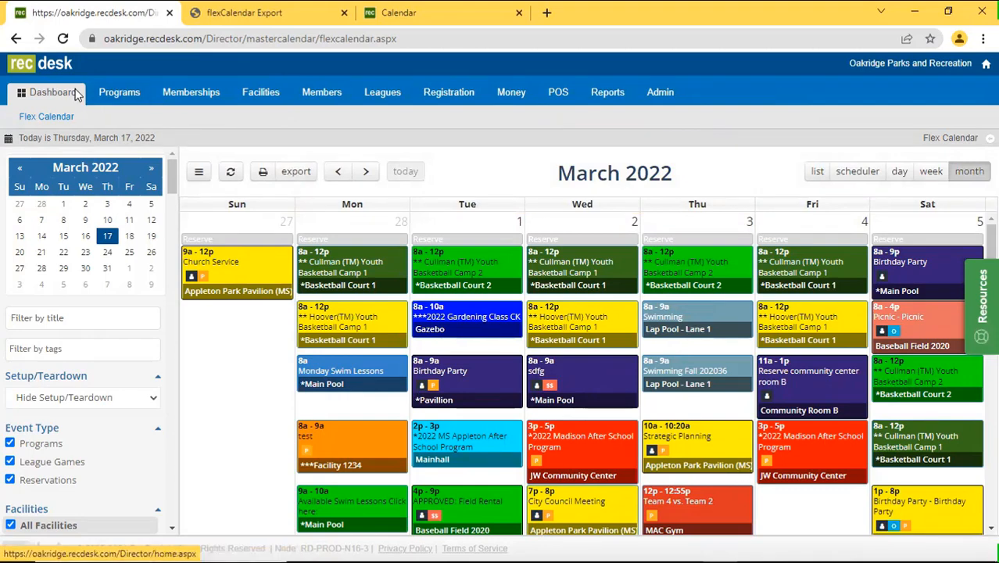
pyautogui.click(385, 13)
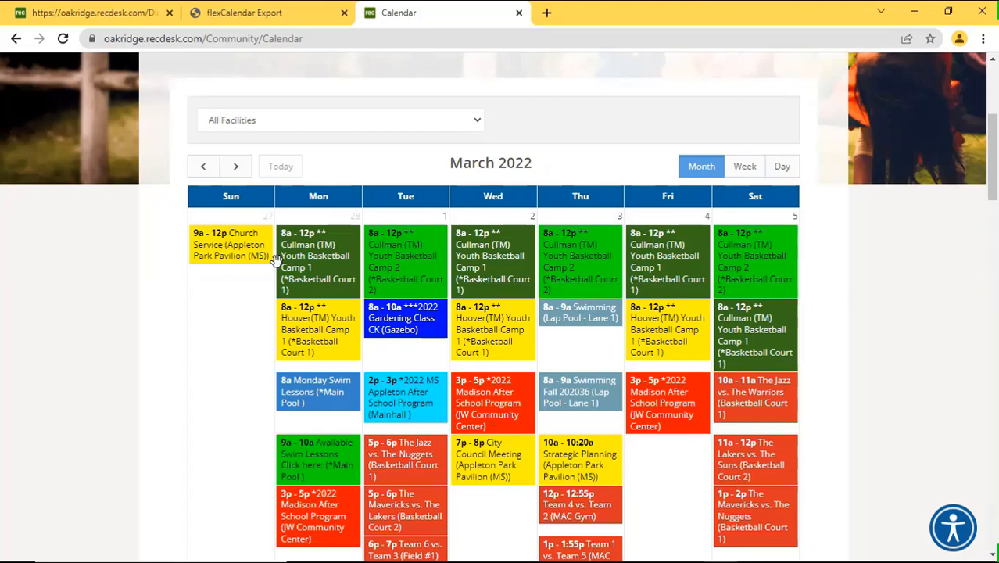
pyautogui.scroll(-2, 277, 269)
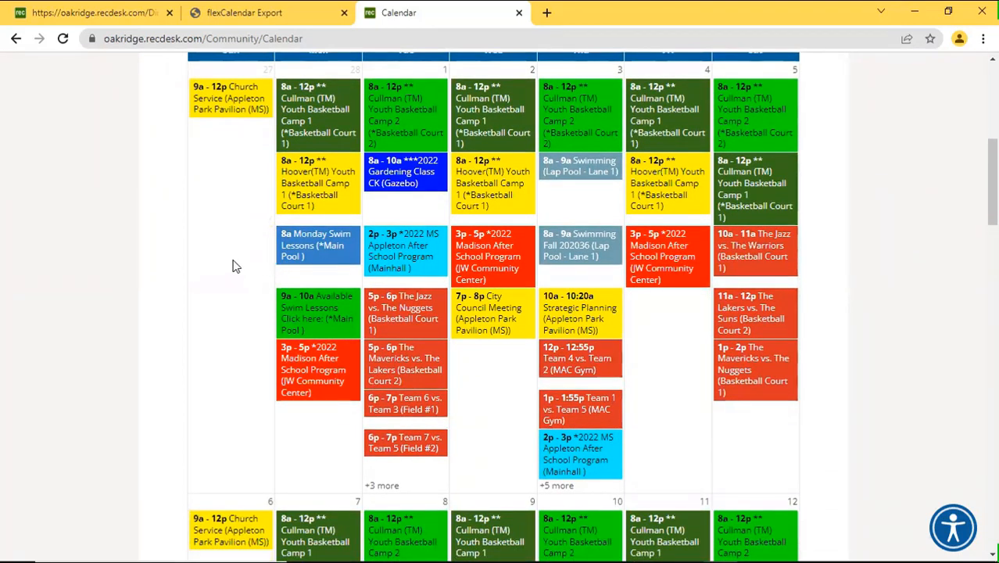
pyautogui.click(99, 16)
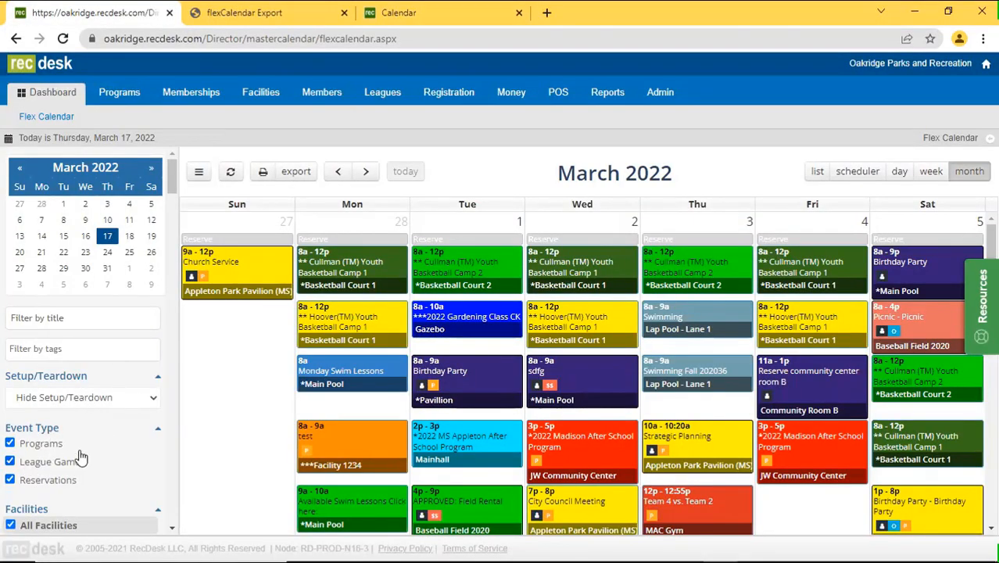
pyautogui.click(402, 12)
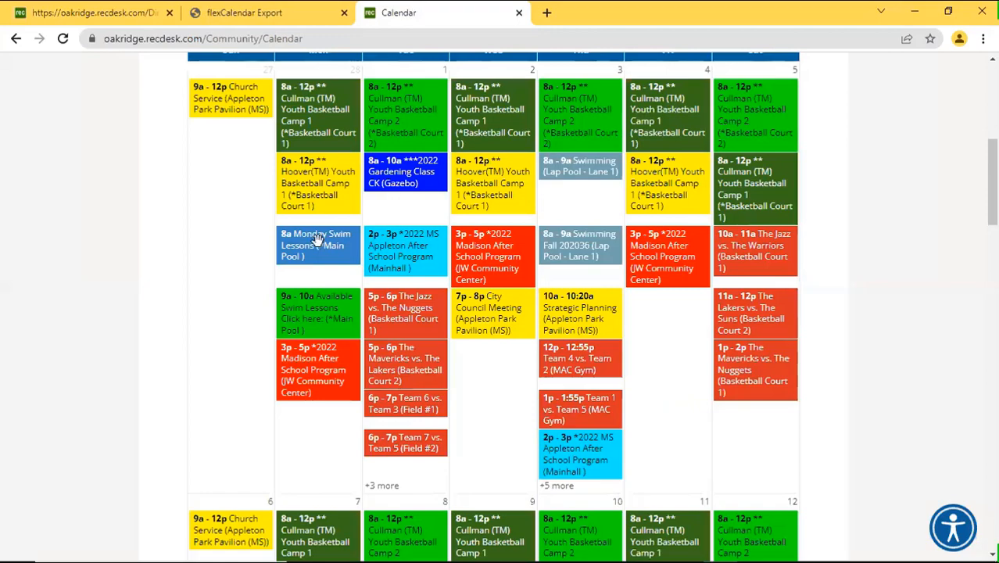
pyautogui.scroll(3, 317, 239)
# Filter the community calendar to Basketball Court 1, view February 2022, then return to the Flex Calendar tab.
pyautogui.click(374, 192)
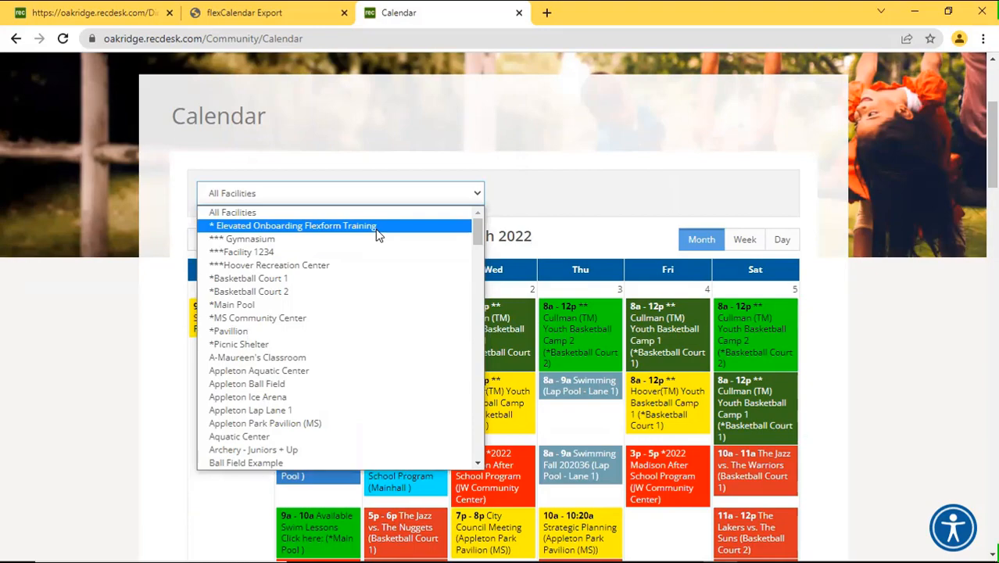
pyautogui.click(374, 280)
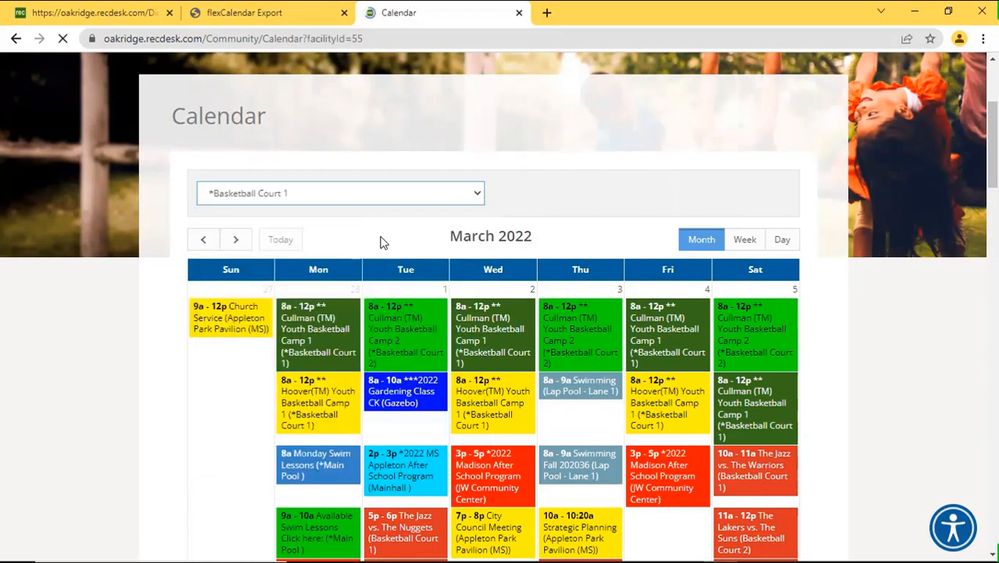
pyautogui.scroll(-5, 379, 241)
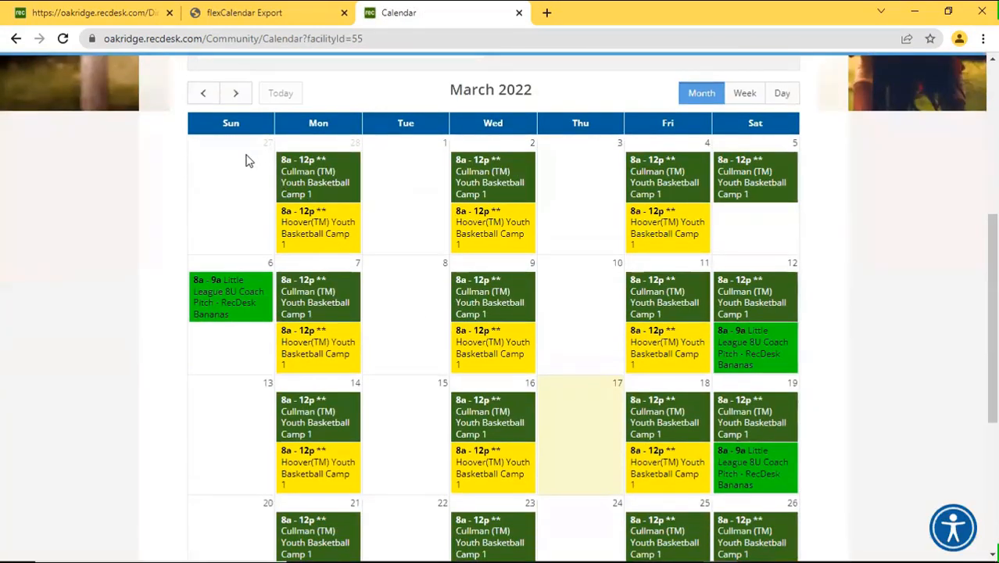
pyautogui.click(205, 95)
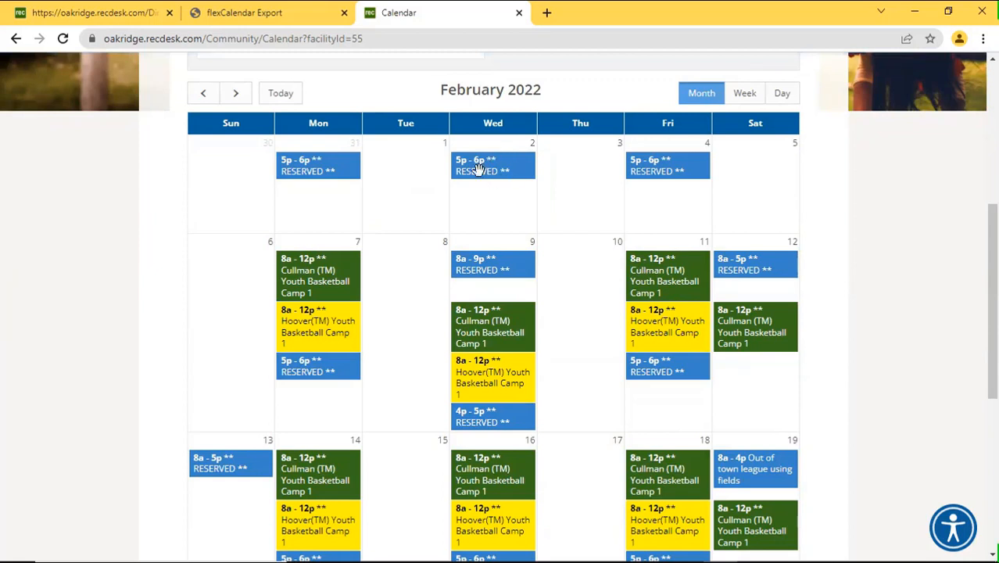
pyautogui.scroll(1, 397, 304)
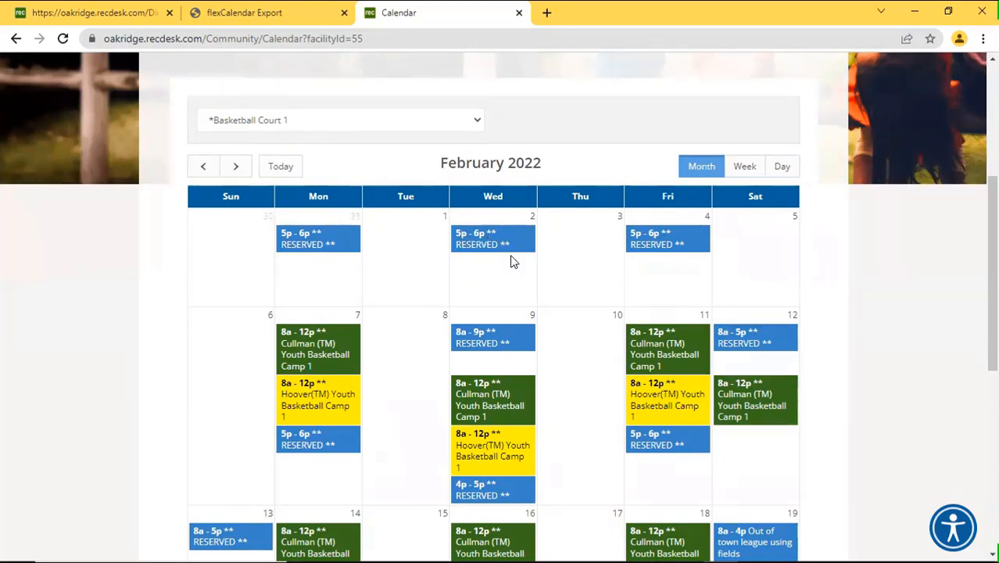
pyautogui.scroll(2, 396, 224)
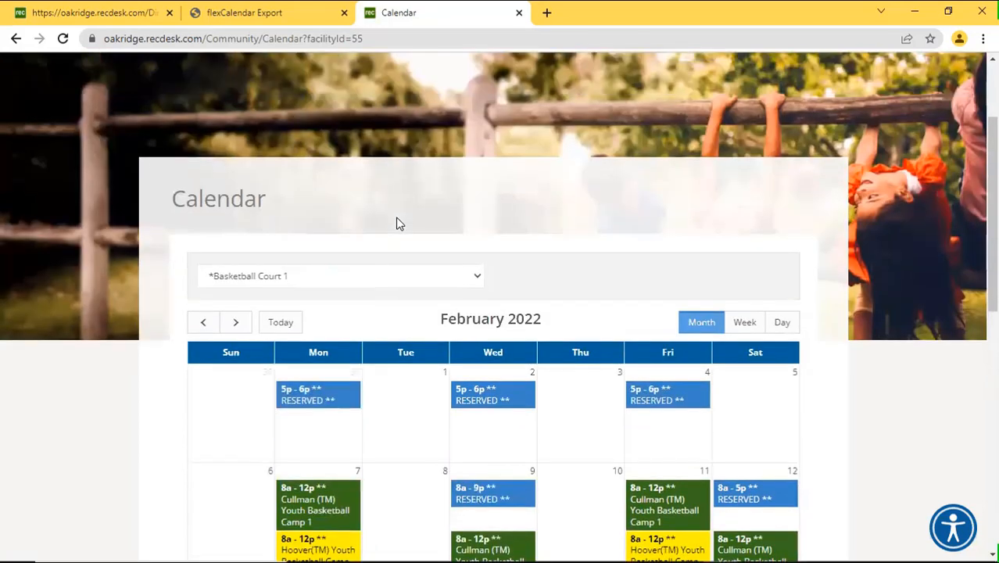
pyautogui.scroll(1, 399, 224)
pyautogui.scroll(-2, 402, 225)
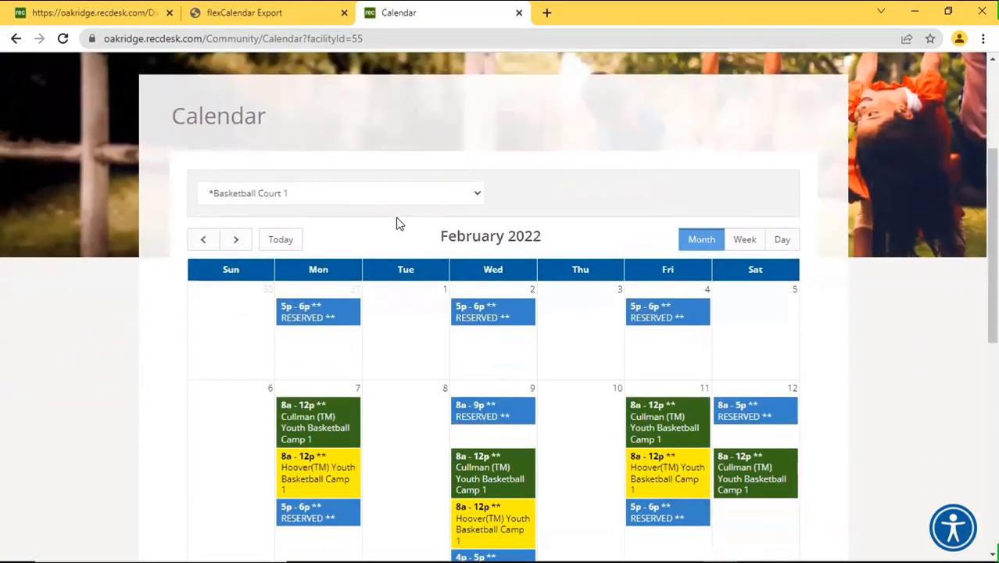
pyautogui.click(125, 14)
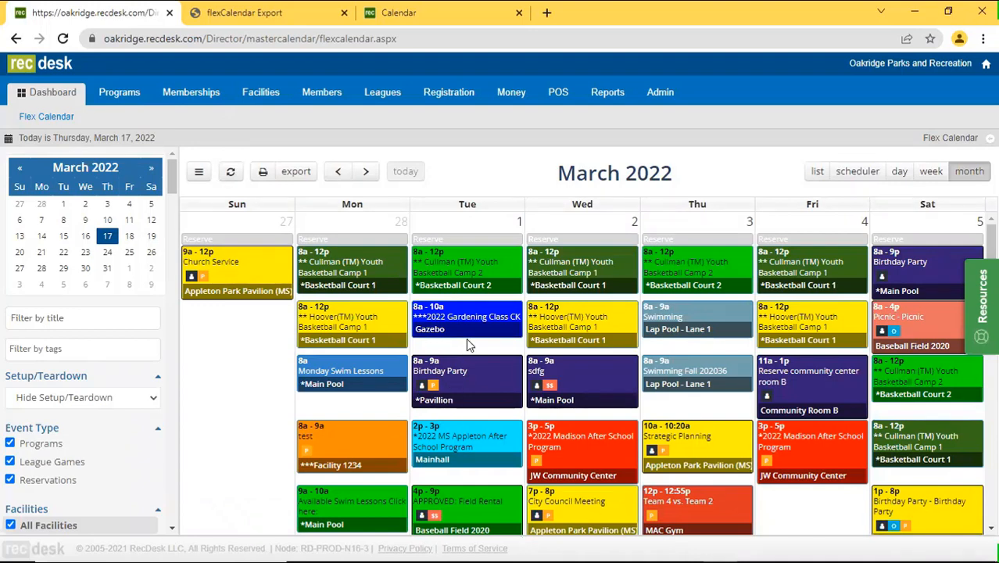
# Hide Programs and Reservations so only League Games show, then cancel the print dialog.
pyautogui.click(23, 445)
pyautogui.click(34, 479)
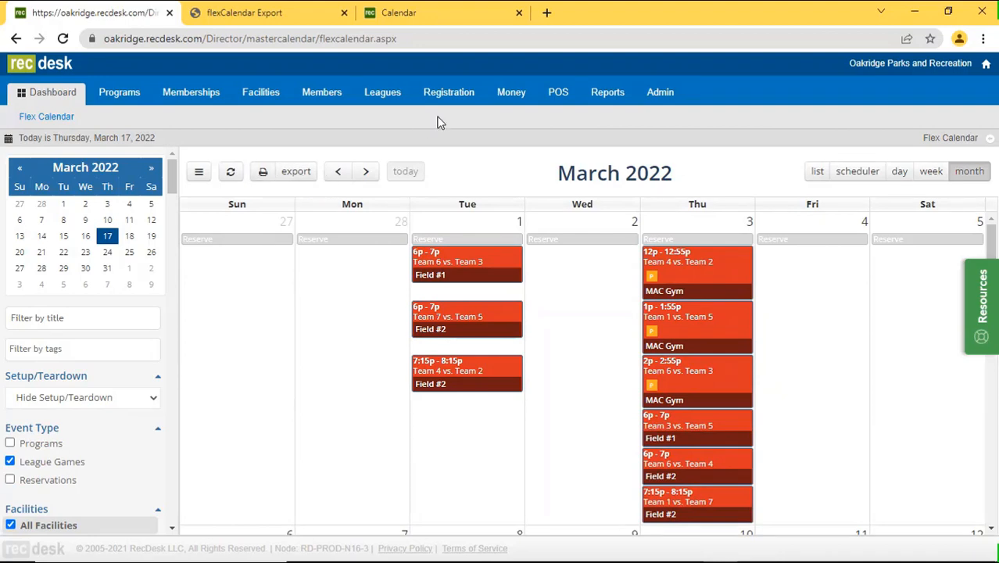
pyautogui.click(263, 173)
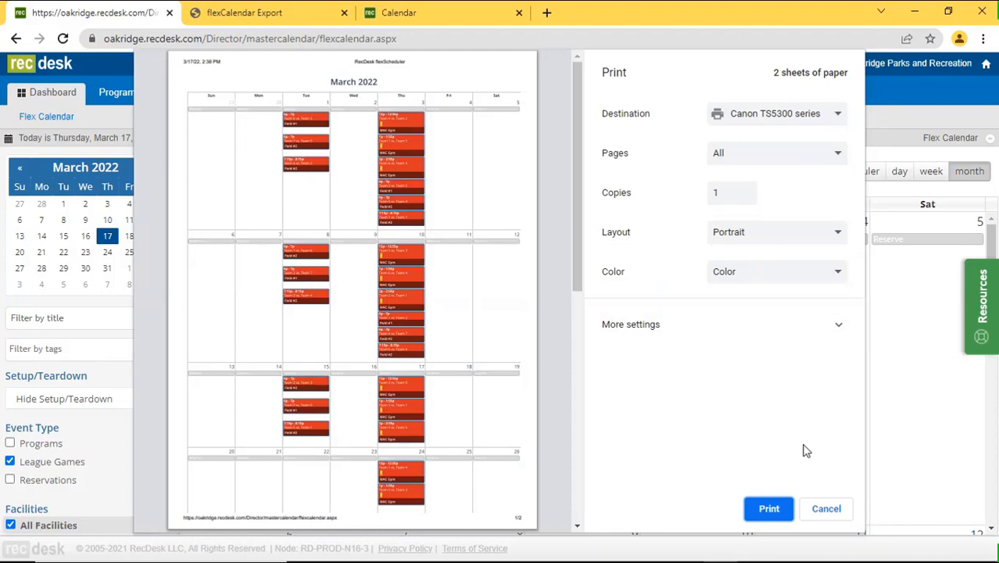
pyautogui.click(821, 508)
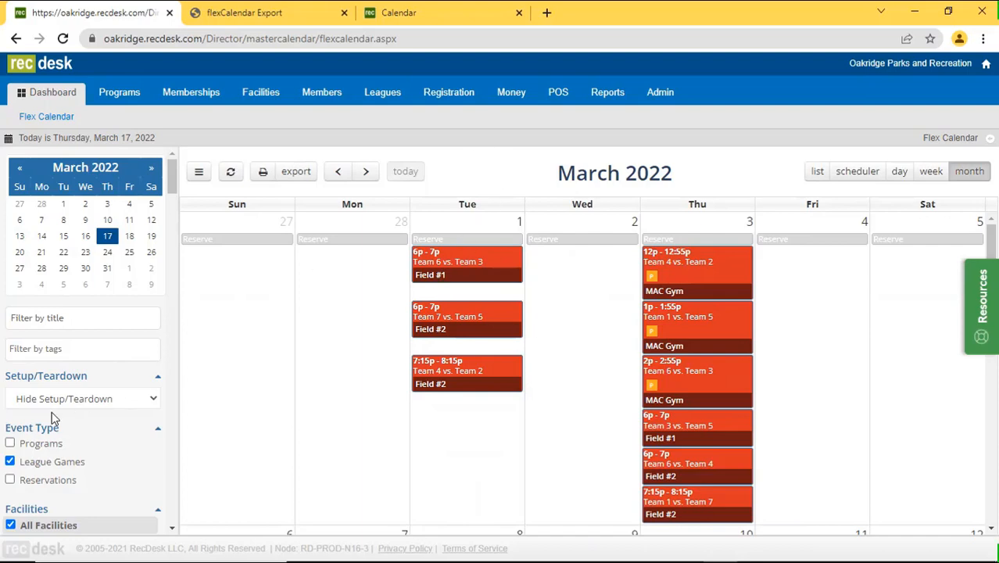
# Re-show all event types, then hide Programs and League Games to leave only Reservations.
pyautogui.click(46, 444)
pyautogui.click(46, 481)
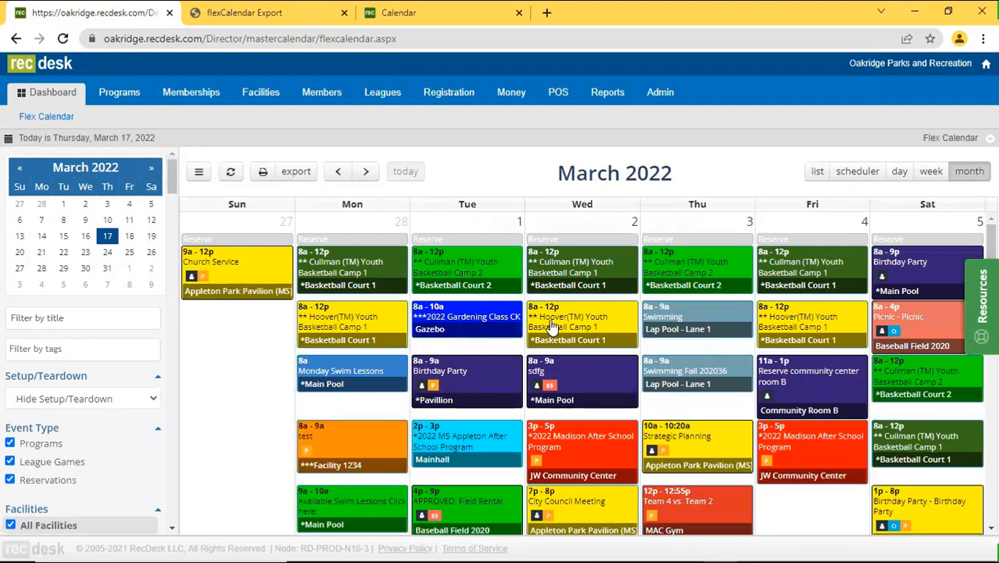
pyautogui.click(32, 444)
pyautogui.click(36, 461)
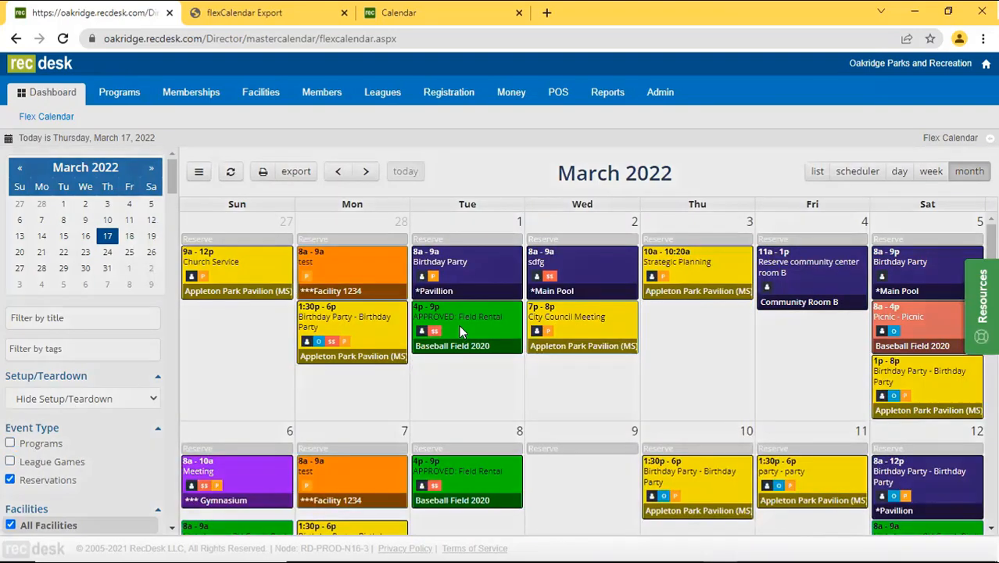
# Print a Group By Date permit for the Tuesday Baseball Field 2020 reservation, then close both dialogs.
pyautogui.click(462, 332)
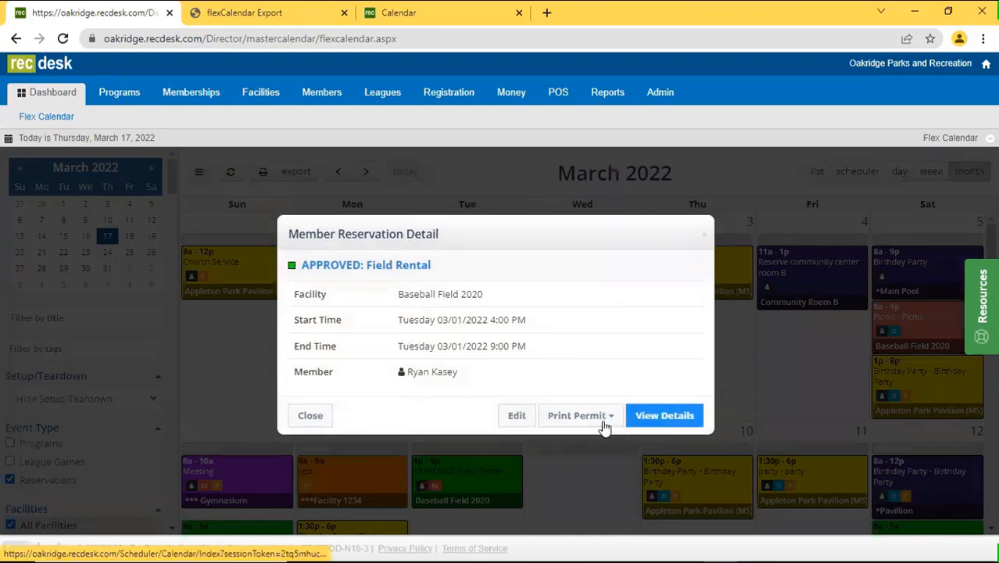
pyautogui.click(580, 415)
pyautogui.click(600, 443)
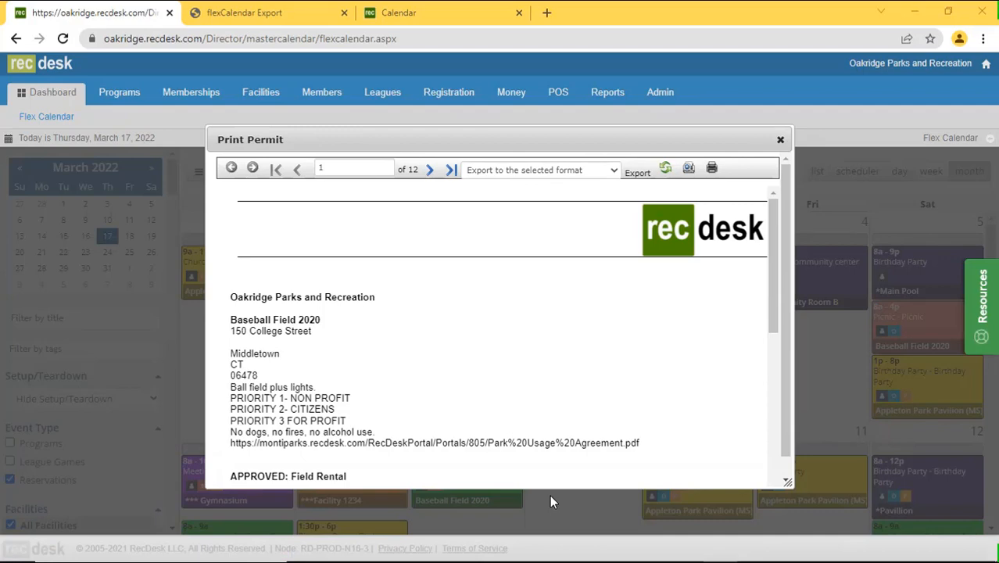
pyautogui.click(781, 139)
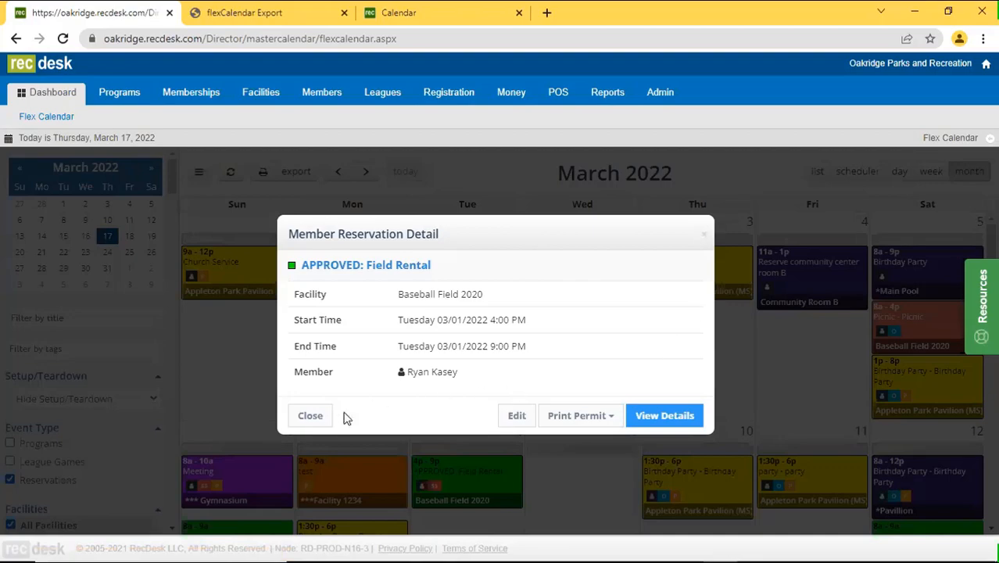
pyautogui.click(310, 415)
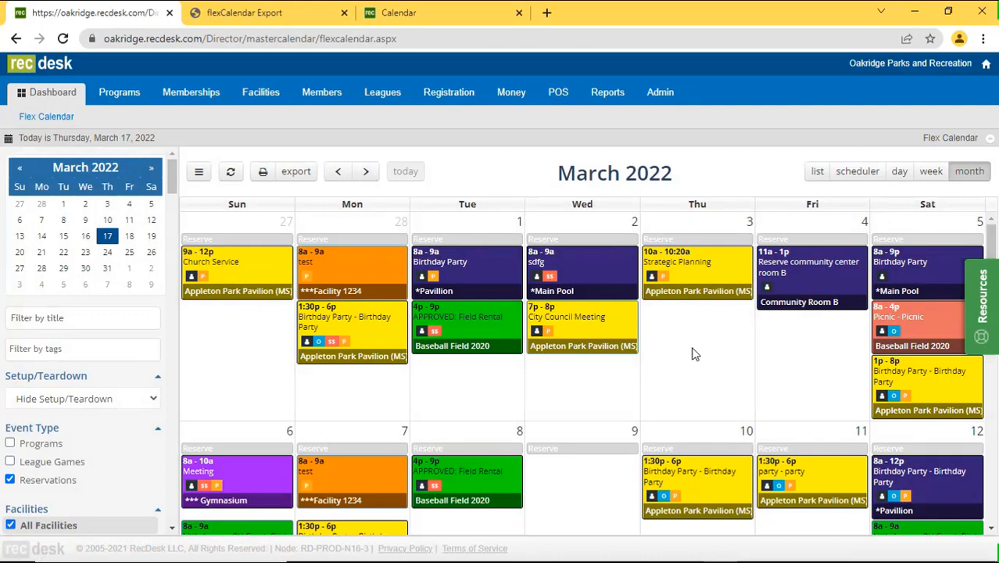
pyautogui.click(461, 17)
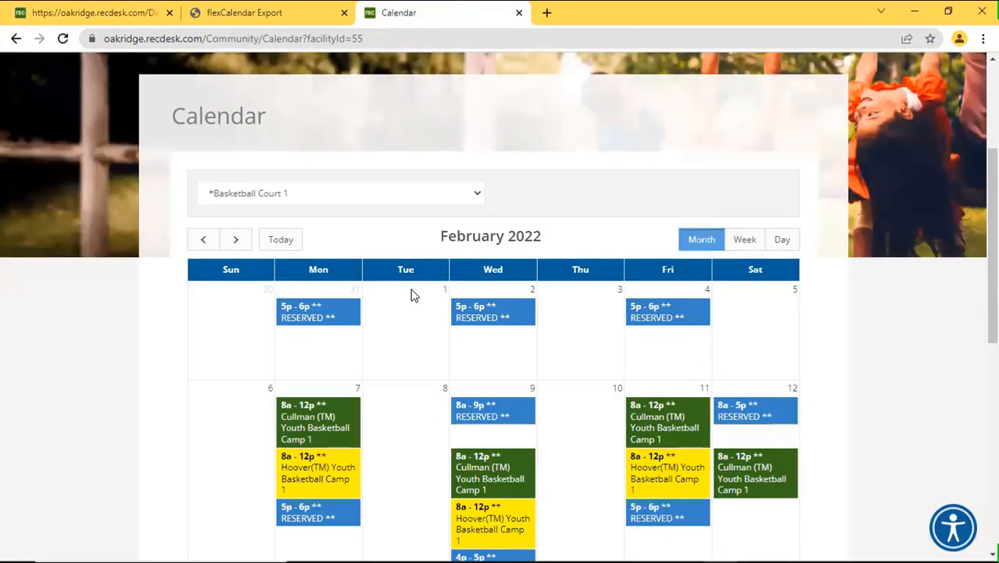
pyautogui.click(74, 10)
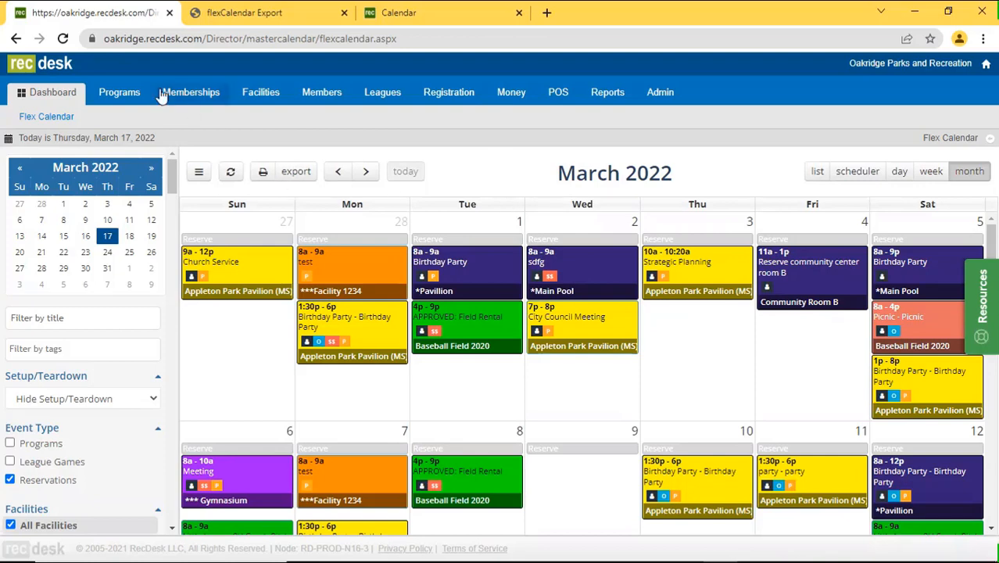
# From the Dashboard's Support Center, search 'sign' and open the FlexForms signature pad article, scrolling to the footer.
pyautogui.click(123, 94)
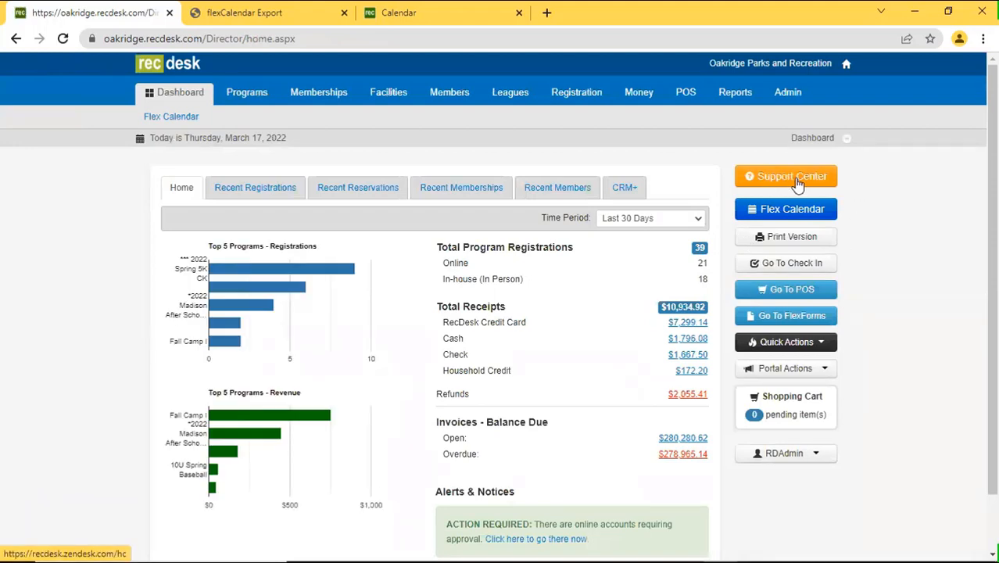
pyautogui.click(798, 183)
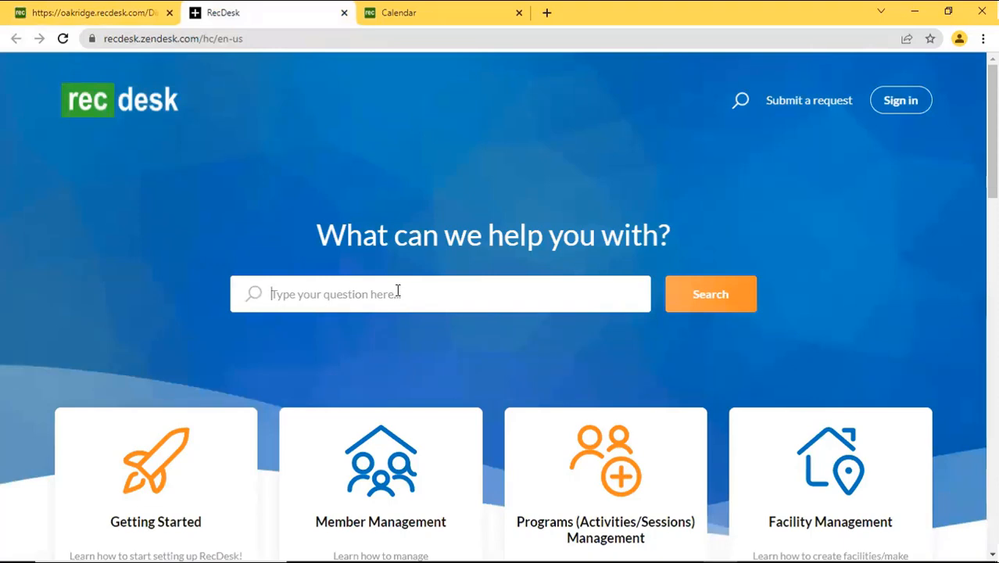
pyautogui.write('signu')
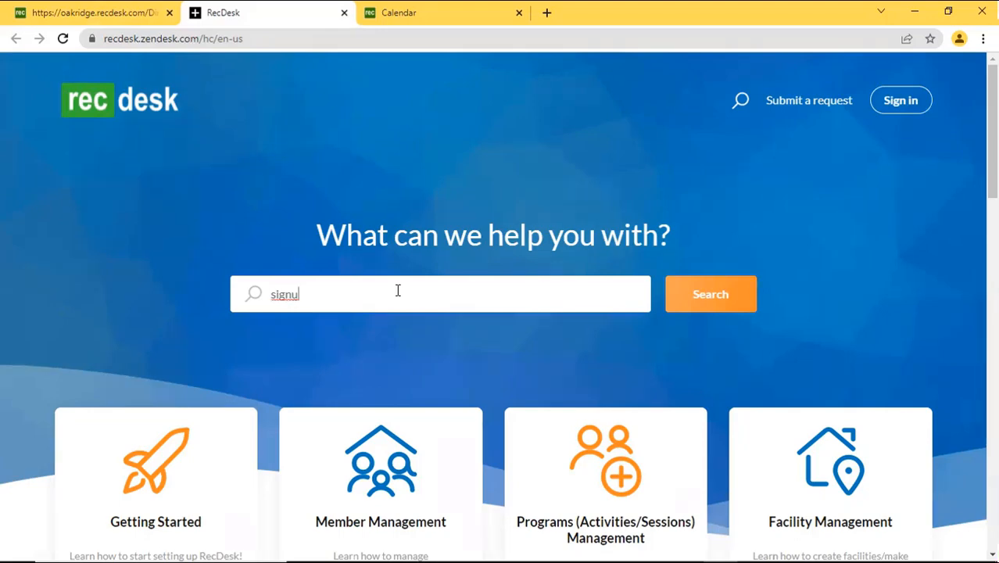
pyautogui.press('BackSpace')
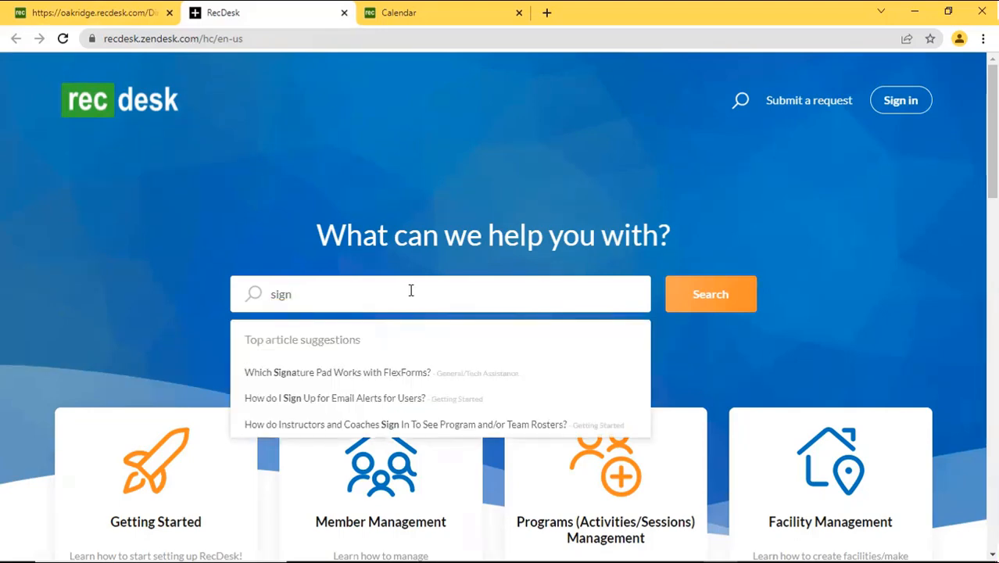
pyautogui.click(406, 383)
pyautogui.scroll(-2, 563, 447)
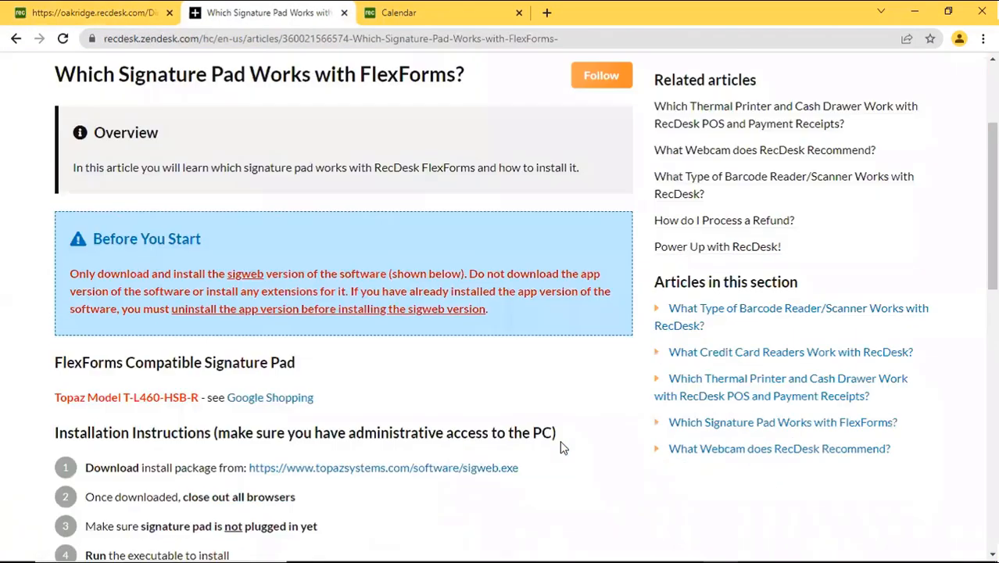
pyautogui.scroll(-3, 563, 447)
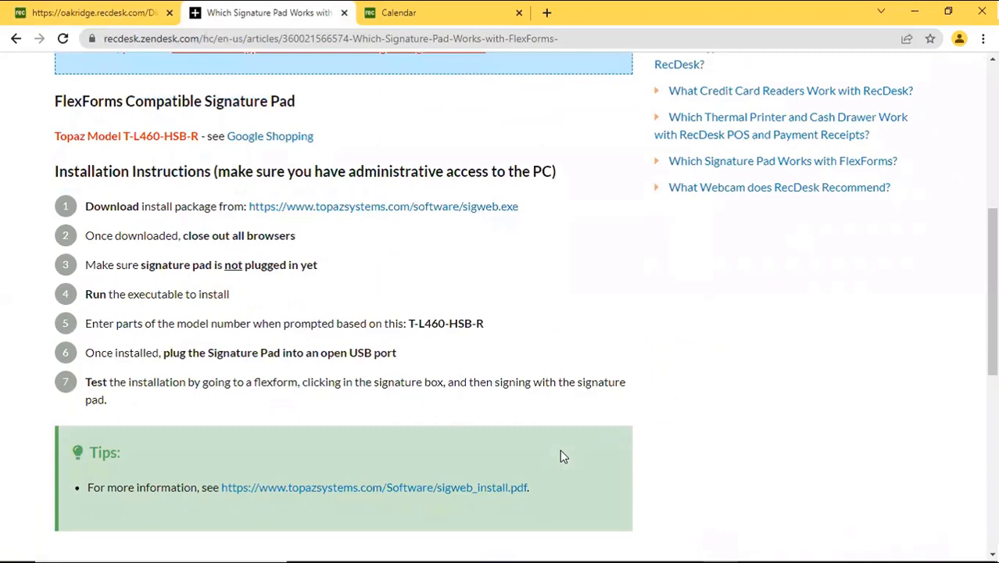
pyautogui.scroll(-6, 560, 451)
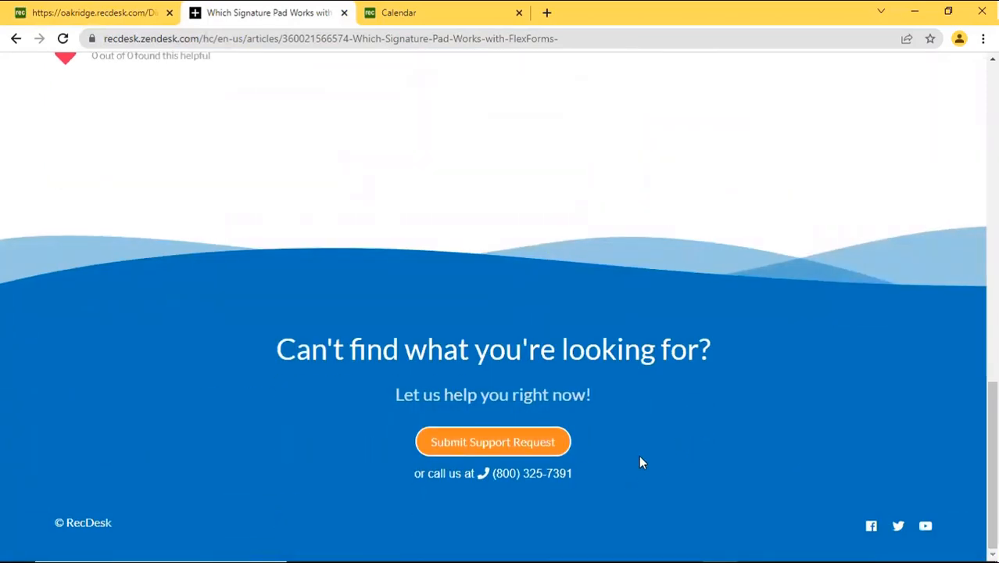
# Open the RecDesk Software YouTube channel's playlists and select the Facilities playlist.
pyautogui.click(926, 527)
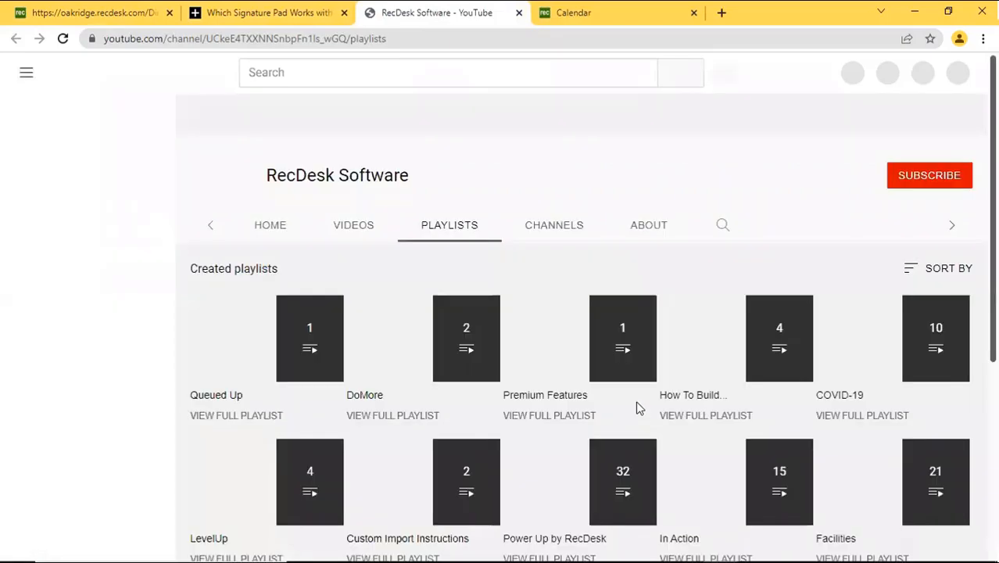
pyautogui.scroll(-3, 665, 411)
pyautogui.scroll(-2, 578, 422)
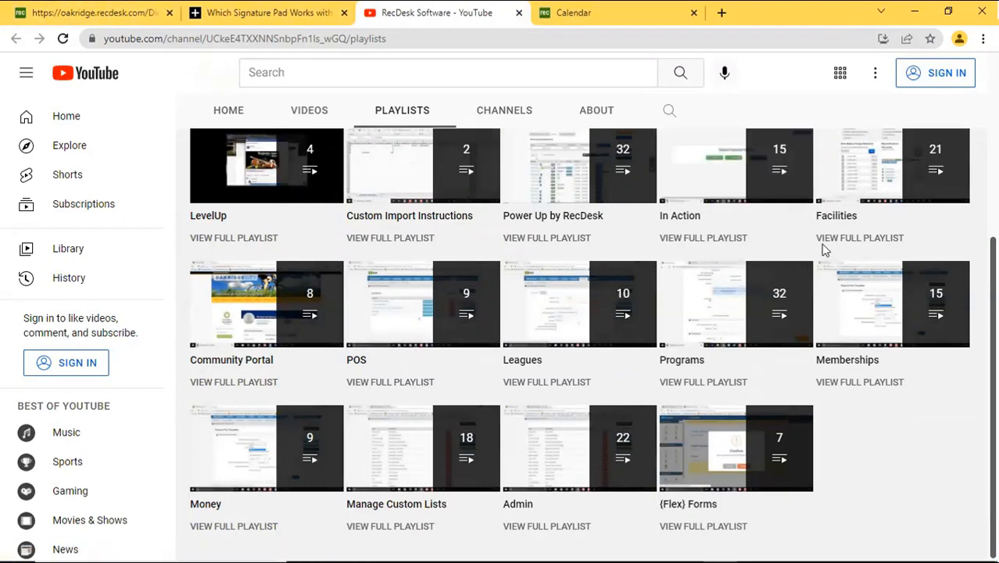
pyautogui.click(866, 240)
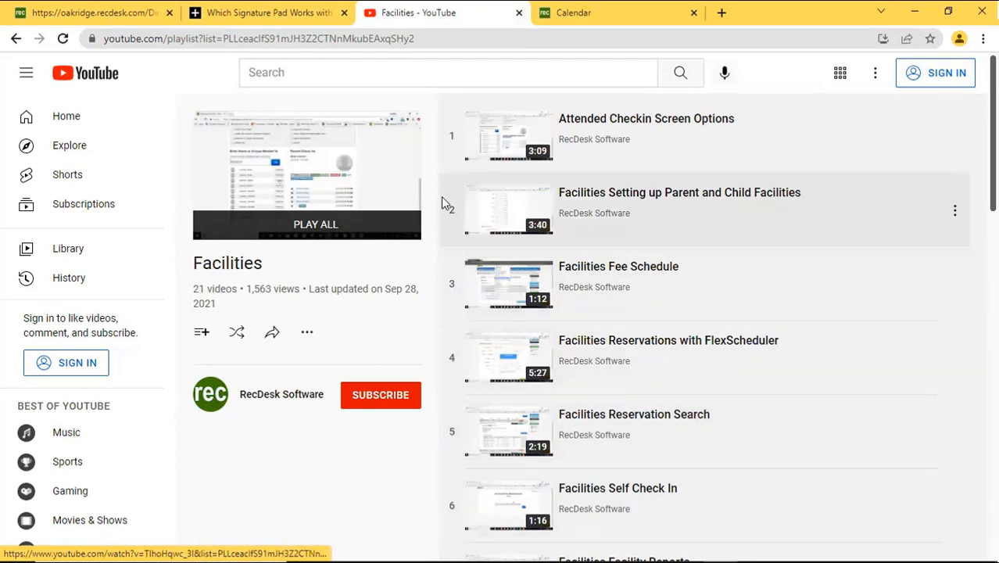
# Switch back to the RecDesk staff Dashboard browser tab.
pyautogui.click(39, 10)
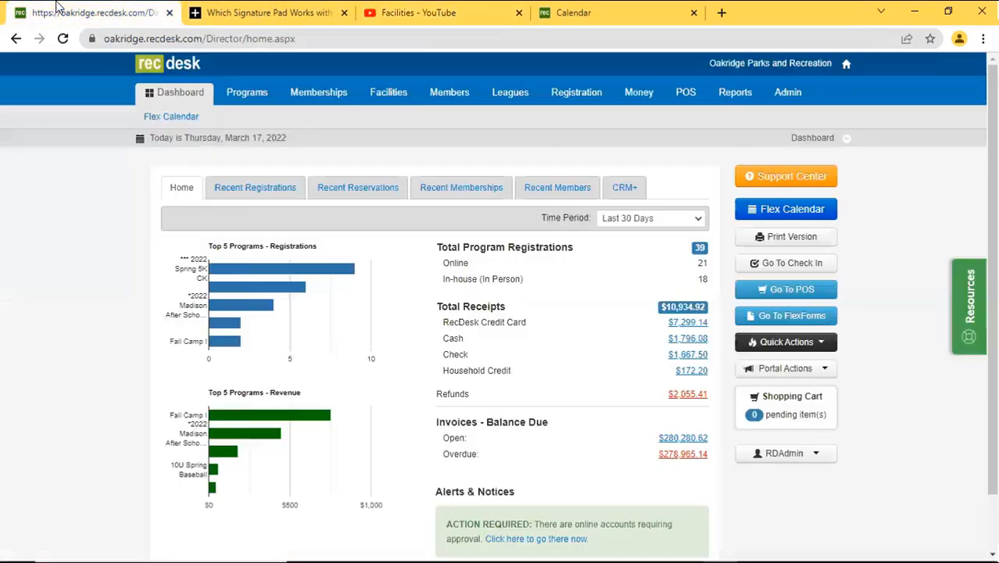